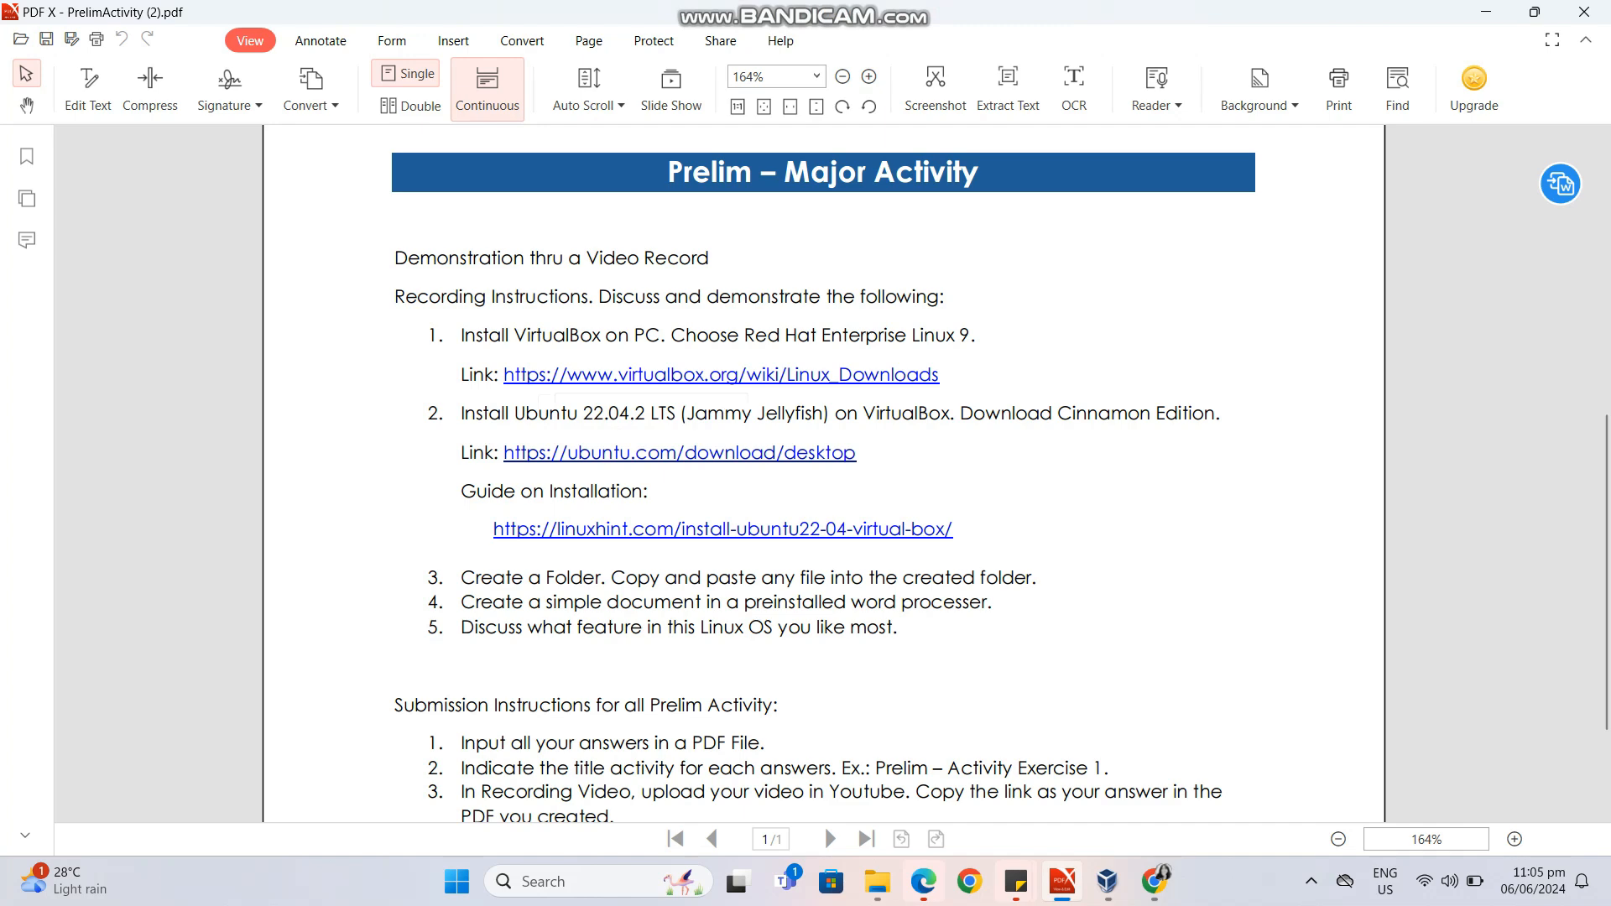
Open the VirtualBox Linux Downloads link from the PDF and download the Oracle Linux 9 / Red Hat Enterprise Linux 9 package.
{"action": "left_click", "coordinate": [638, 375]}
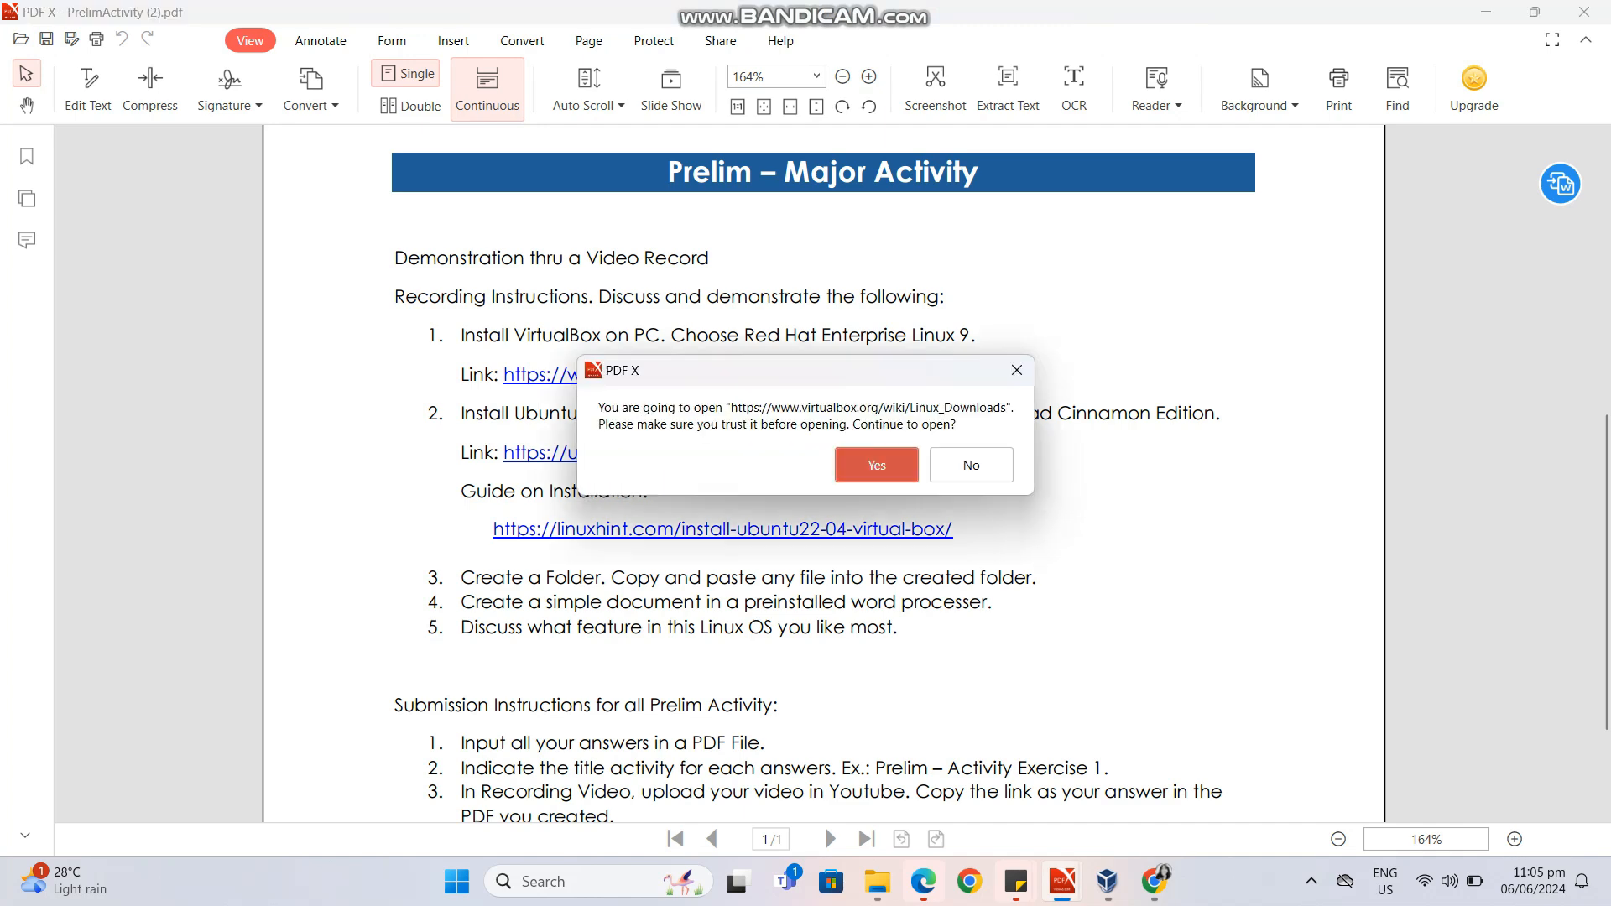
{"action": "left_click", "coordinate": [876, 464]}
{"action": "left_click", "coordinate": [834, 17]}
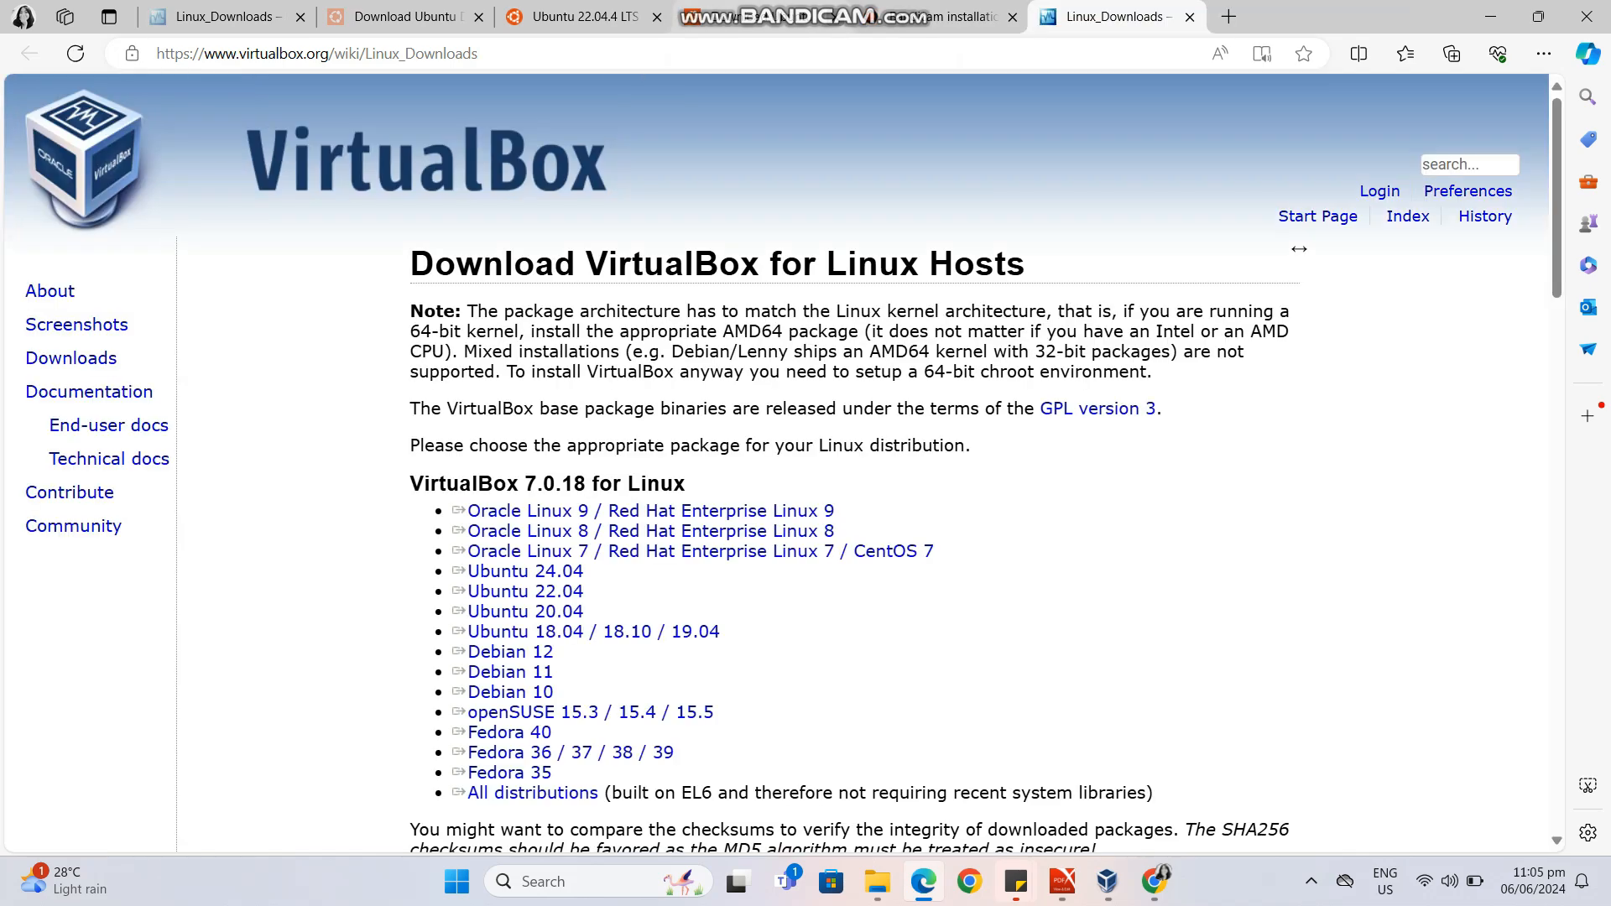
{"action": "left_click", "coordinate": [834, 16]}
{"action": "left_click", "coordinate": [834, 17]}
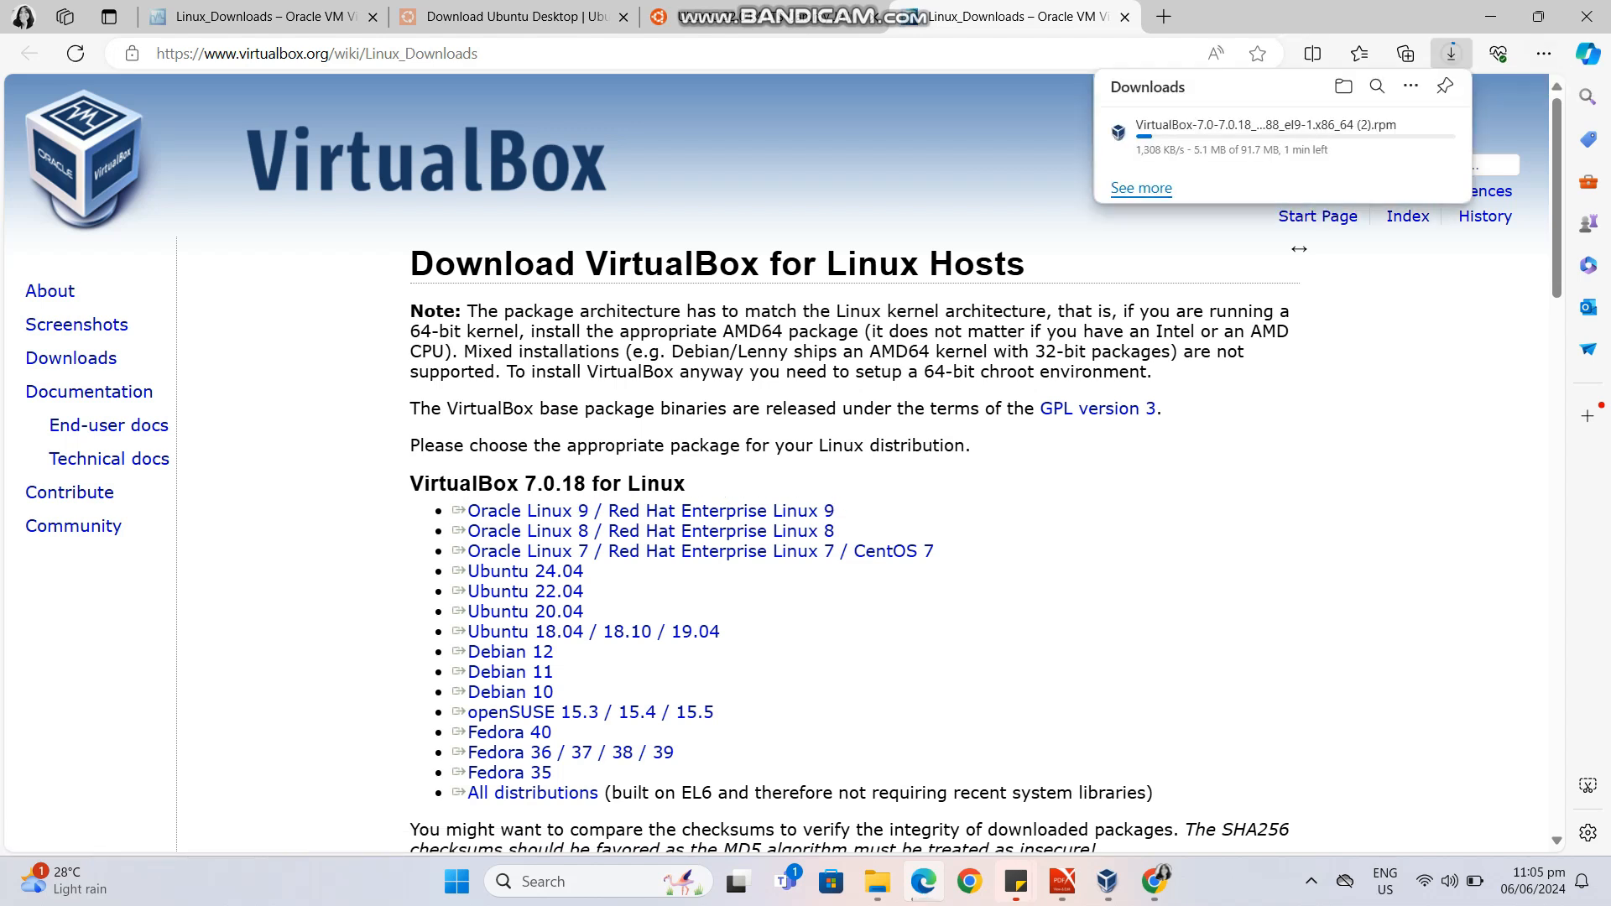
Show the full download list, pause and cancel the running VirtualBox RPM download, and close the list.
{"action": "left_click", "coordinate": [1141, 187]}
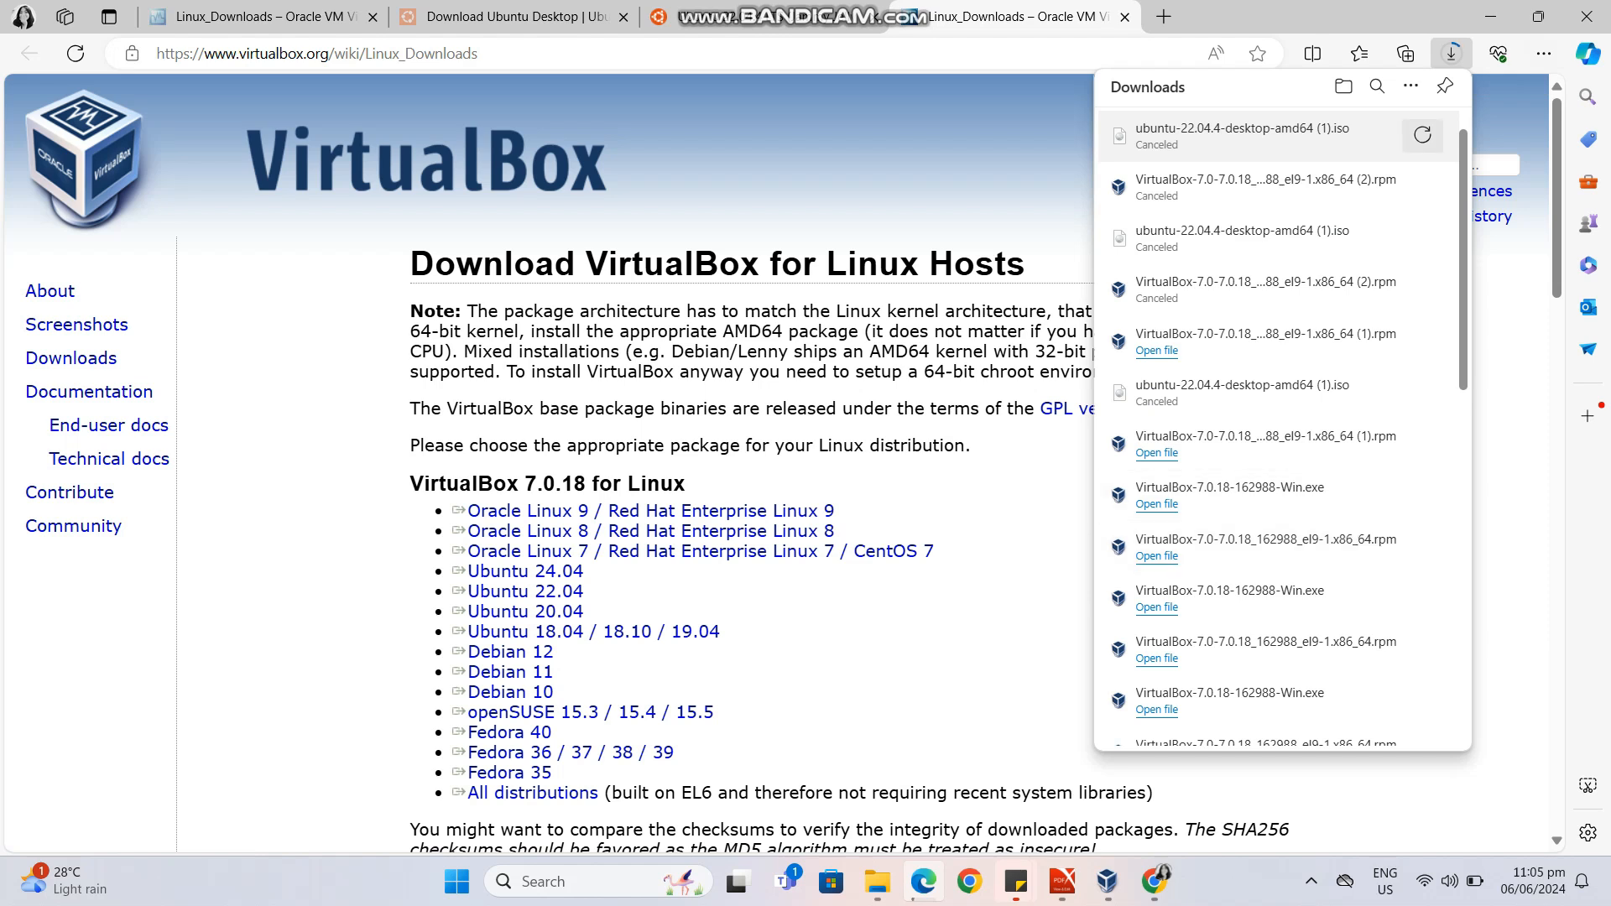
{"action": "scroll", "coordinate": [1279, 241], "scroll_direction": "up", "scroll_amount": 1}
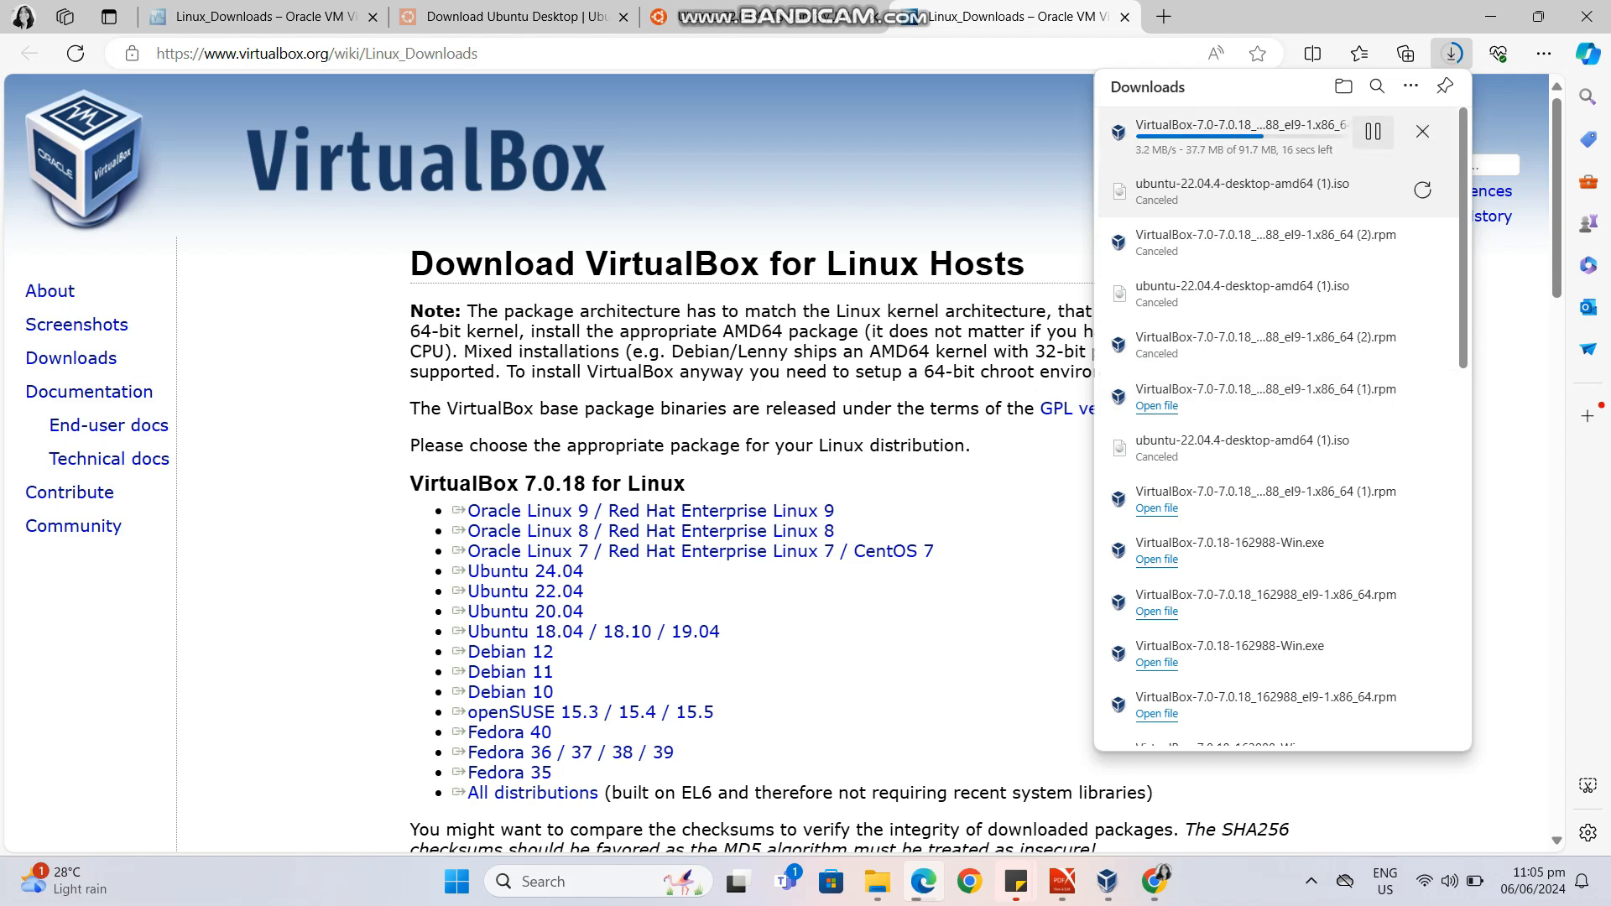
{"action": "left_click", "coordinate": [1373, 131]}
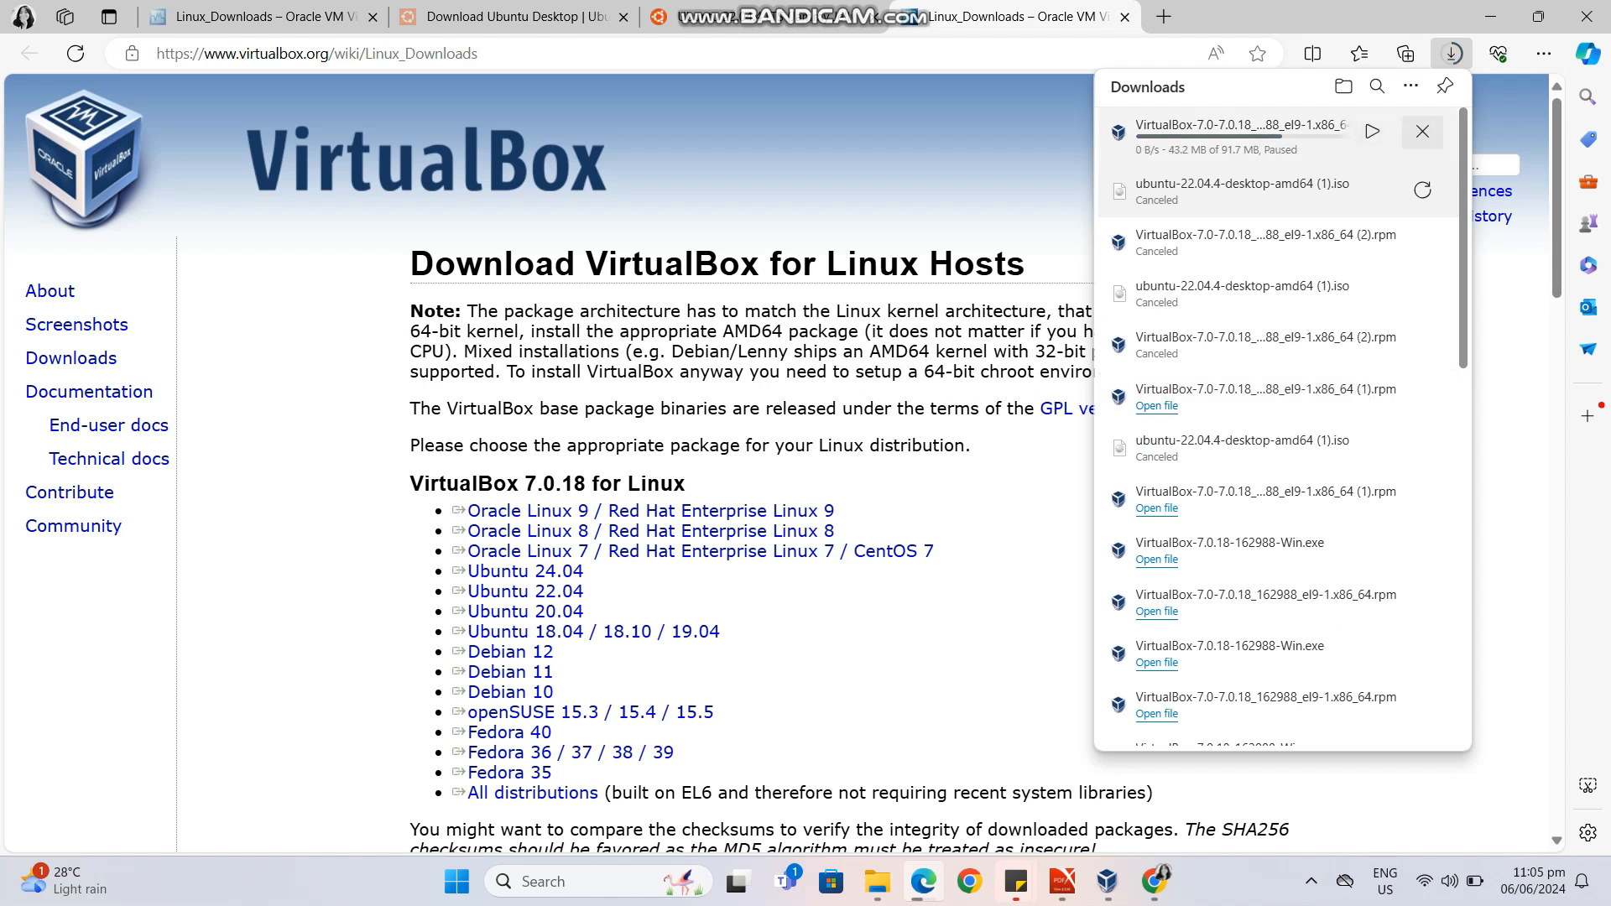
{"action": "left_click", "coordinate": [1423, 131]}
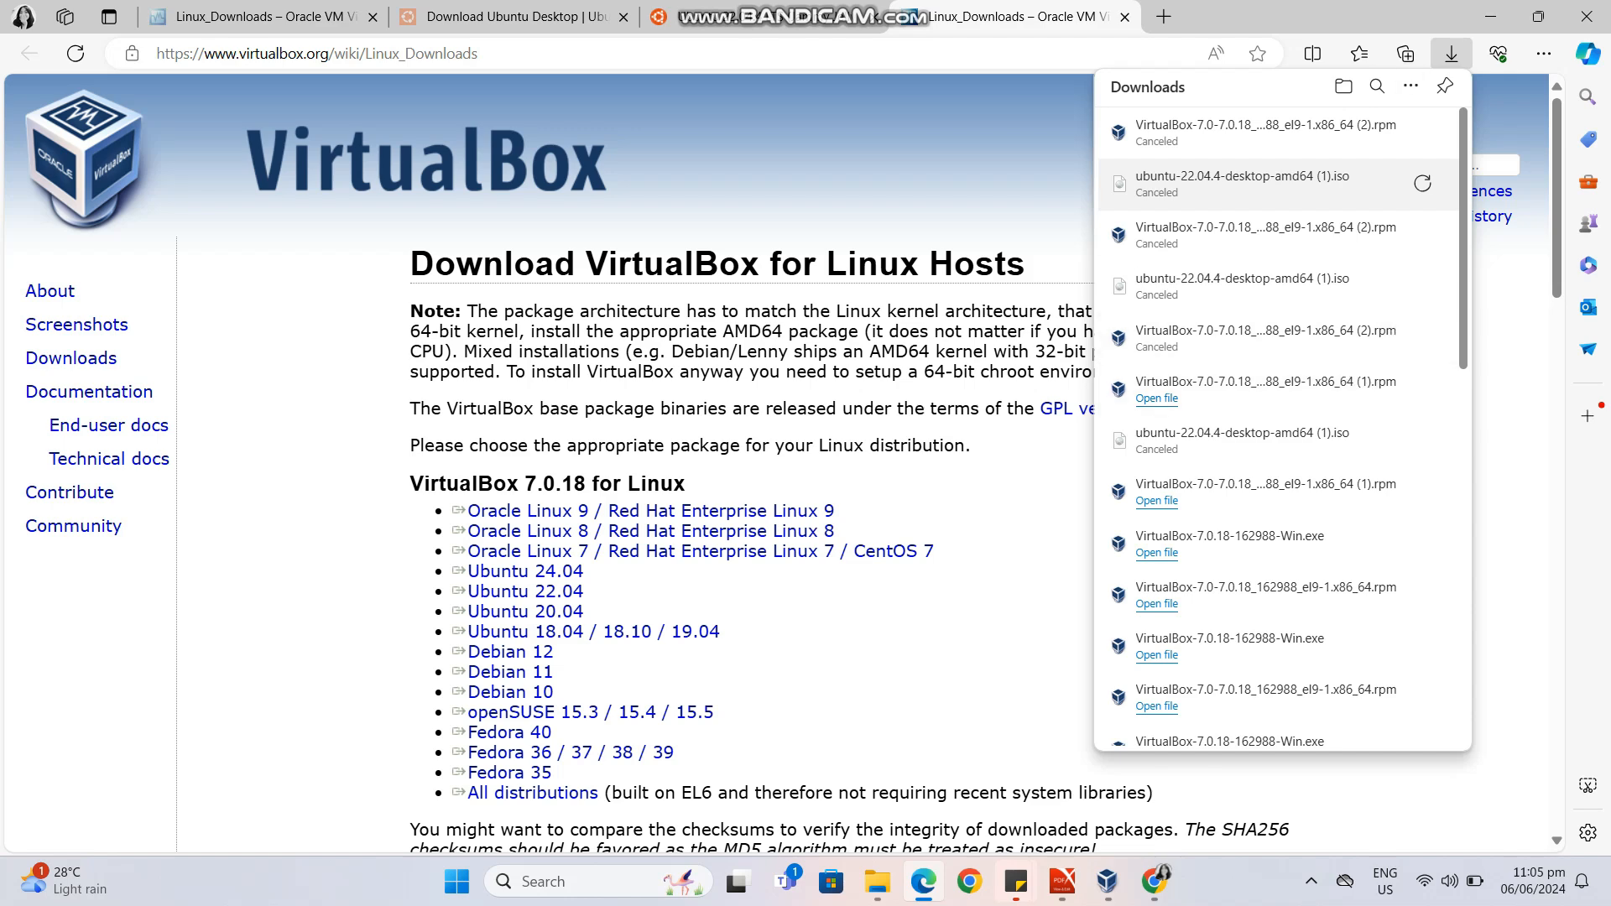
{"action": "left_click", "coordinate": [1453, 55]}
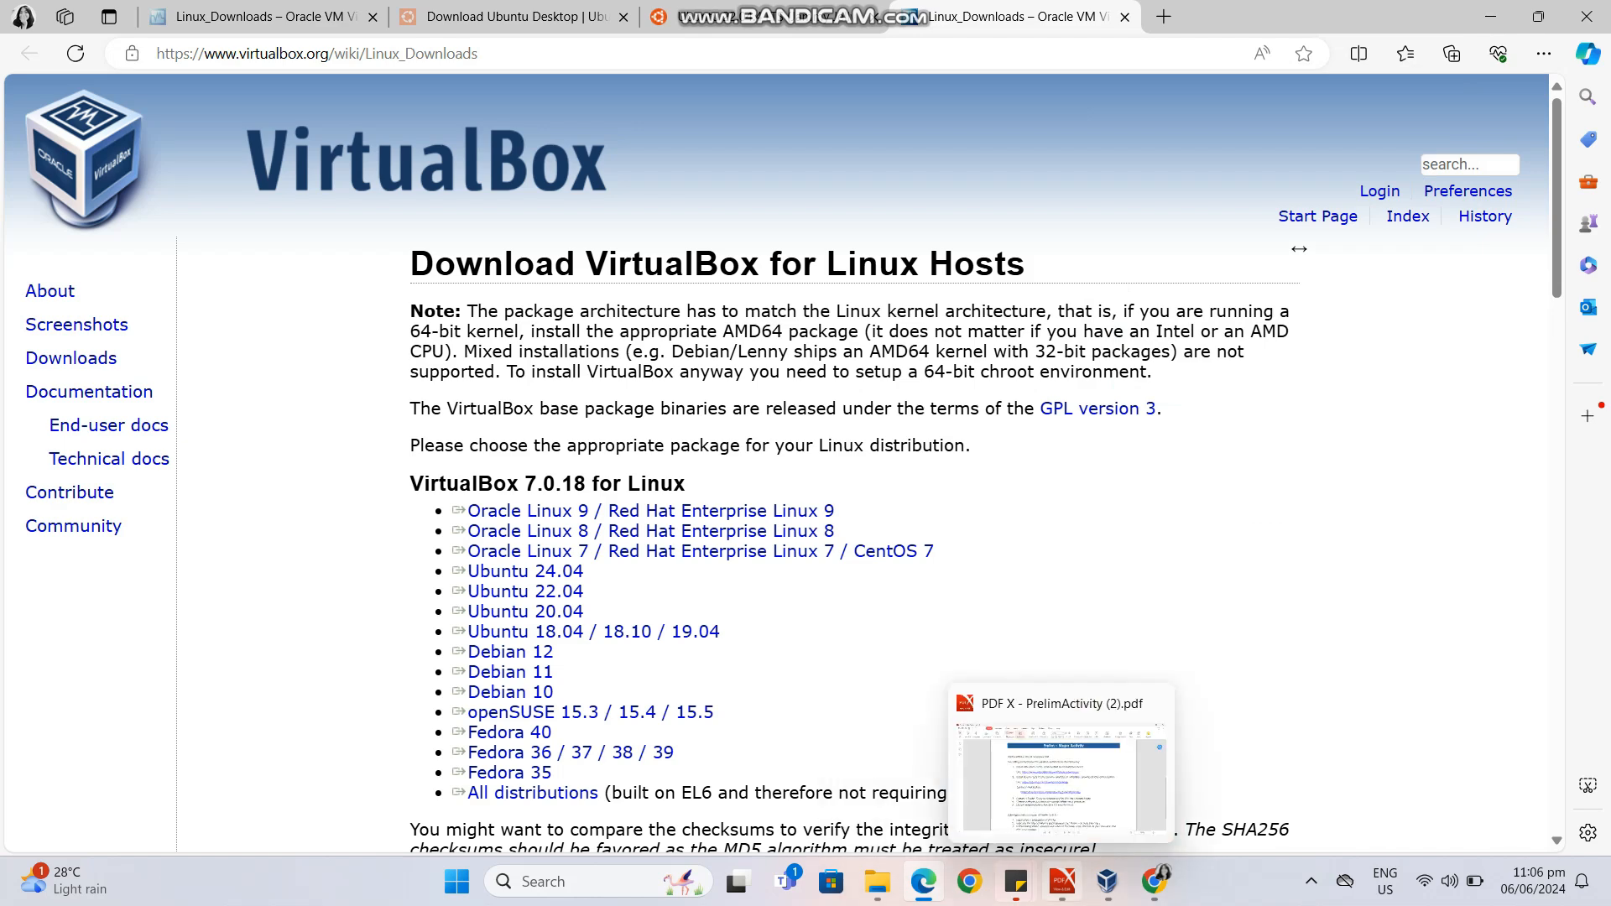
Return to the activity PDF and open its Ubuntu desktop download link in the browser.
{"action": "left_click", "coordinate": [1063, 881]}
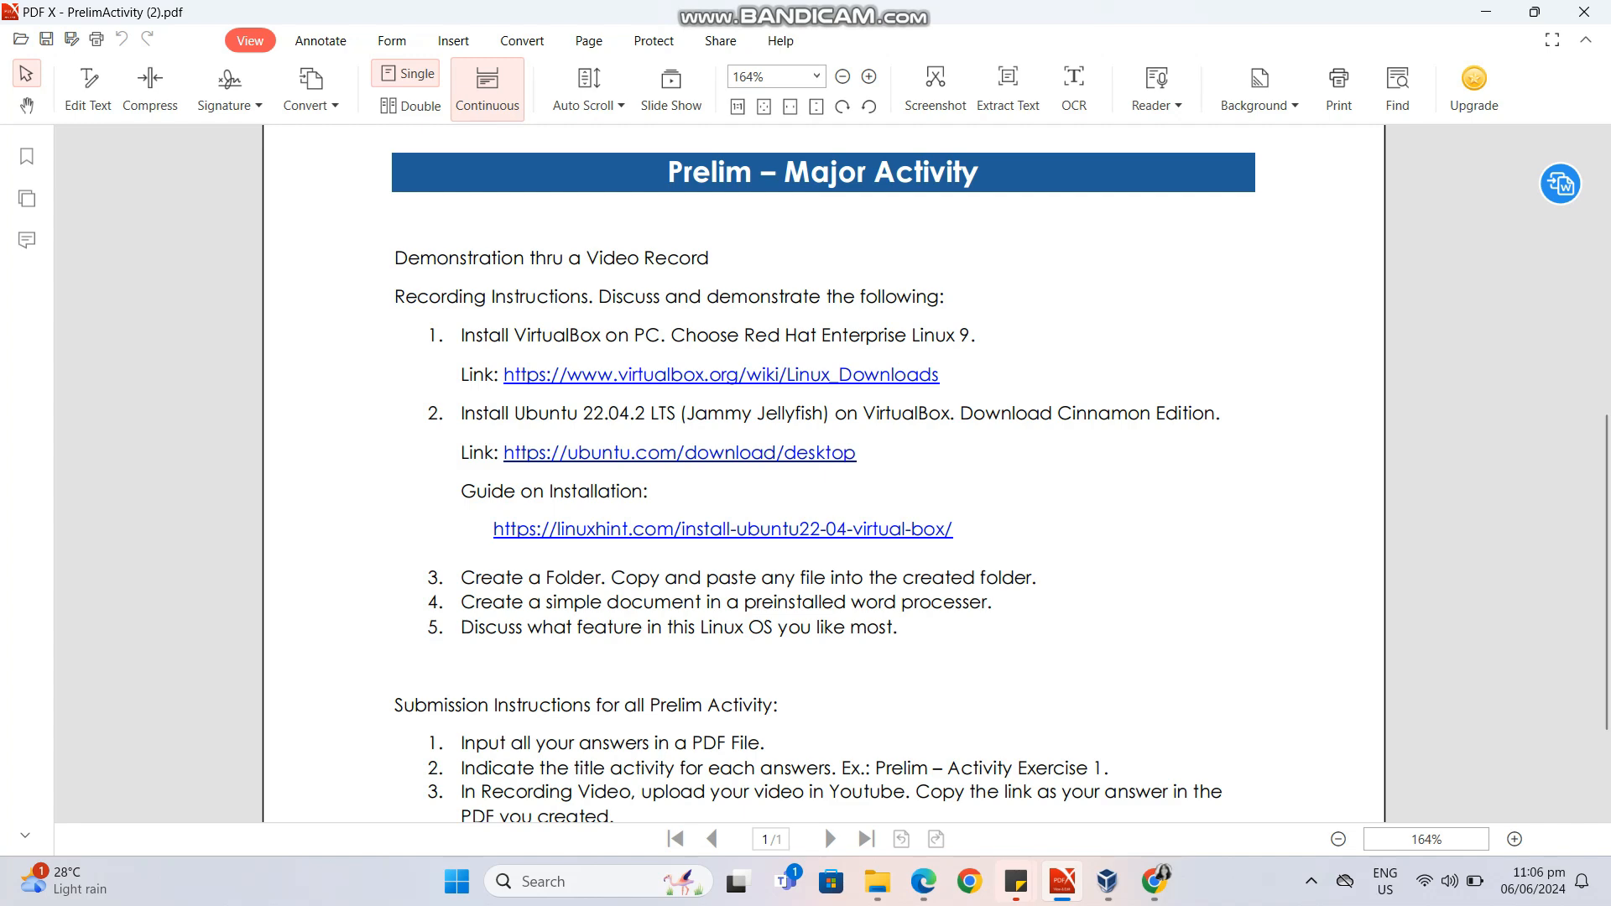
{"action": "left_click", "coordinate": [747, 453]}
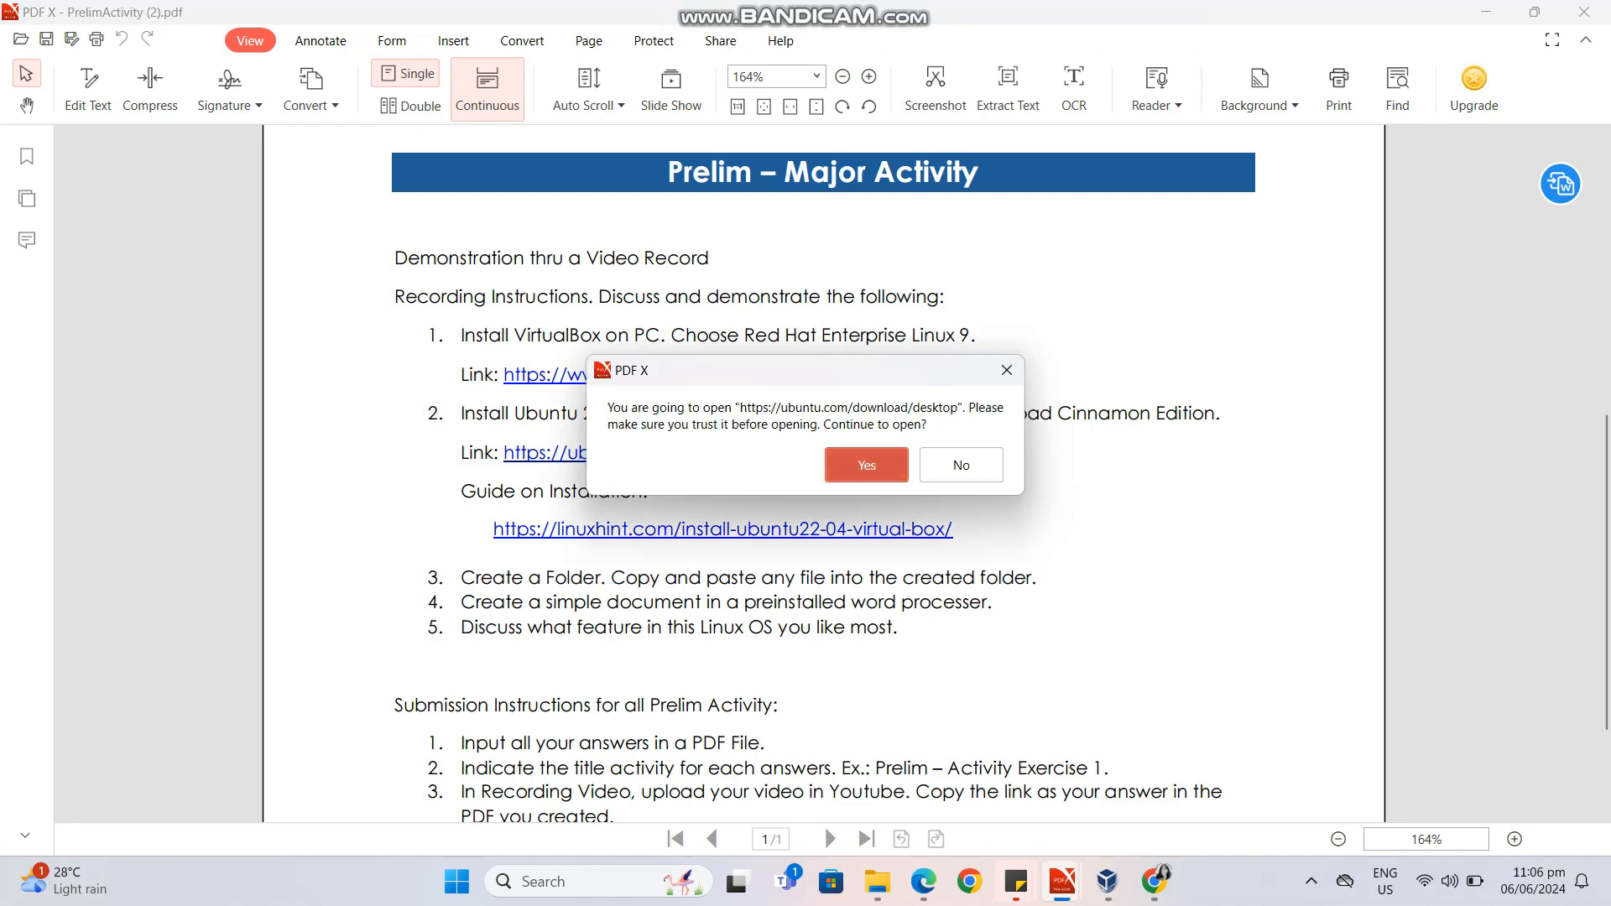
{"action": "key", "text": "Return"}
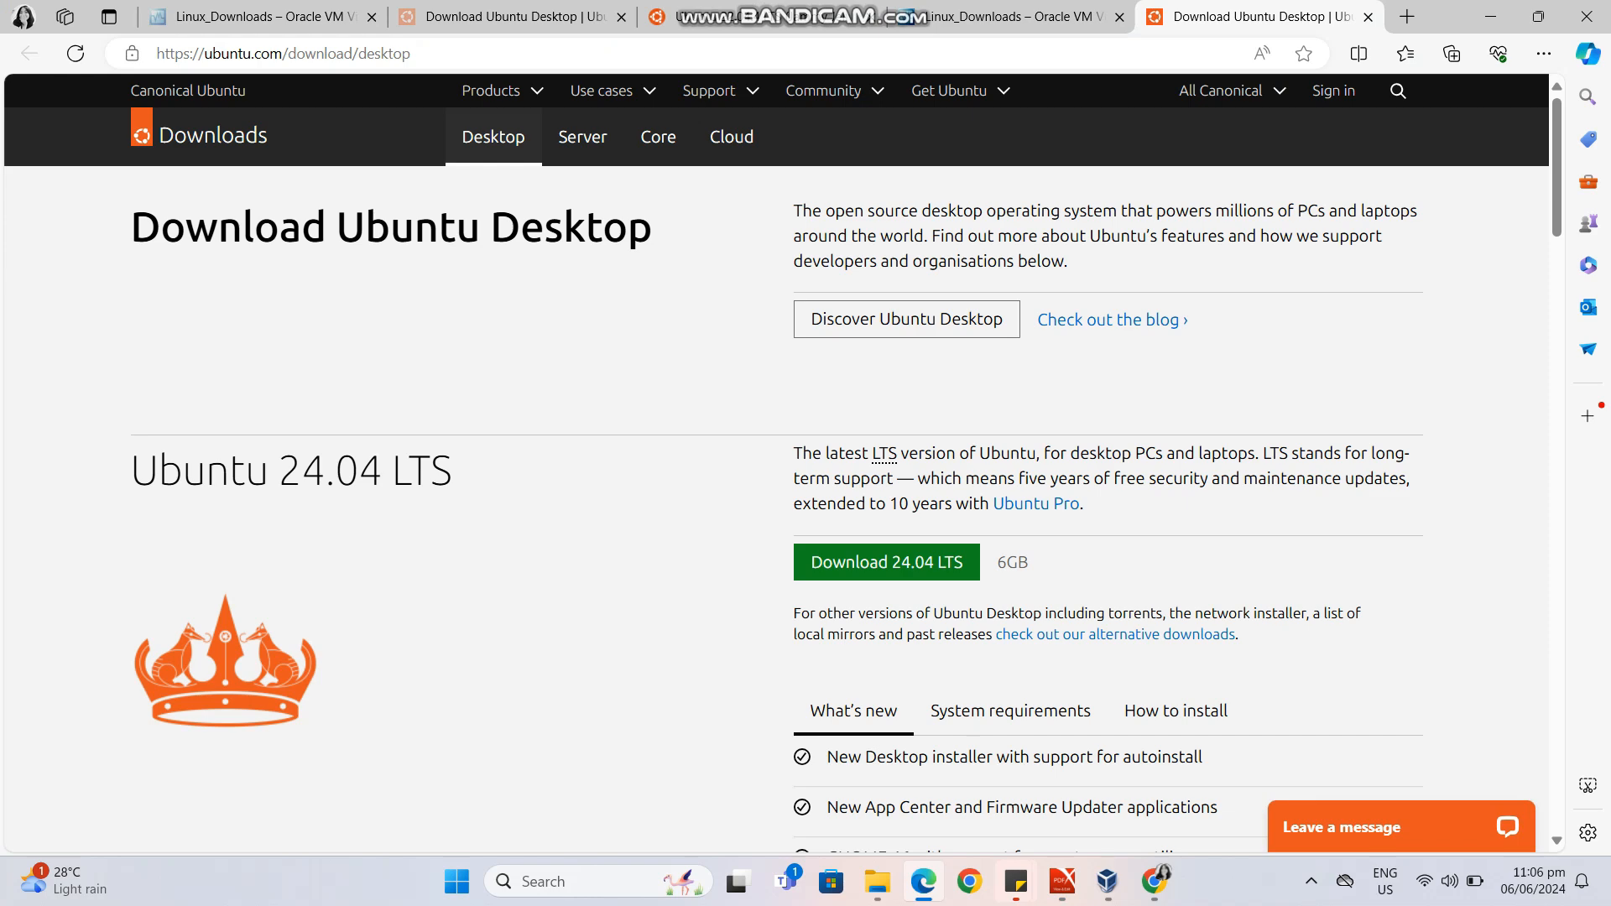
Open the Ubuntu 22.04.4 LTS (Jammy Jellyfish) releases page from a new browser tab and close surplus tabs.
{"action": "left_click", "coordinate": [1407, 16]}
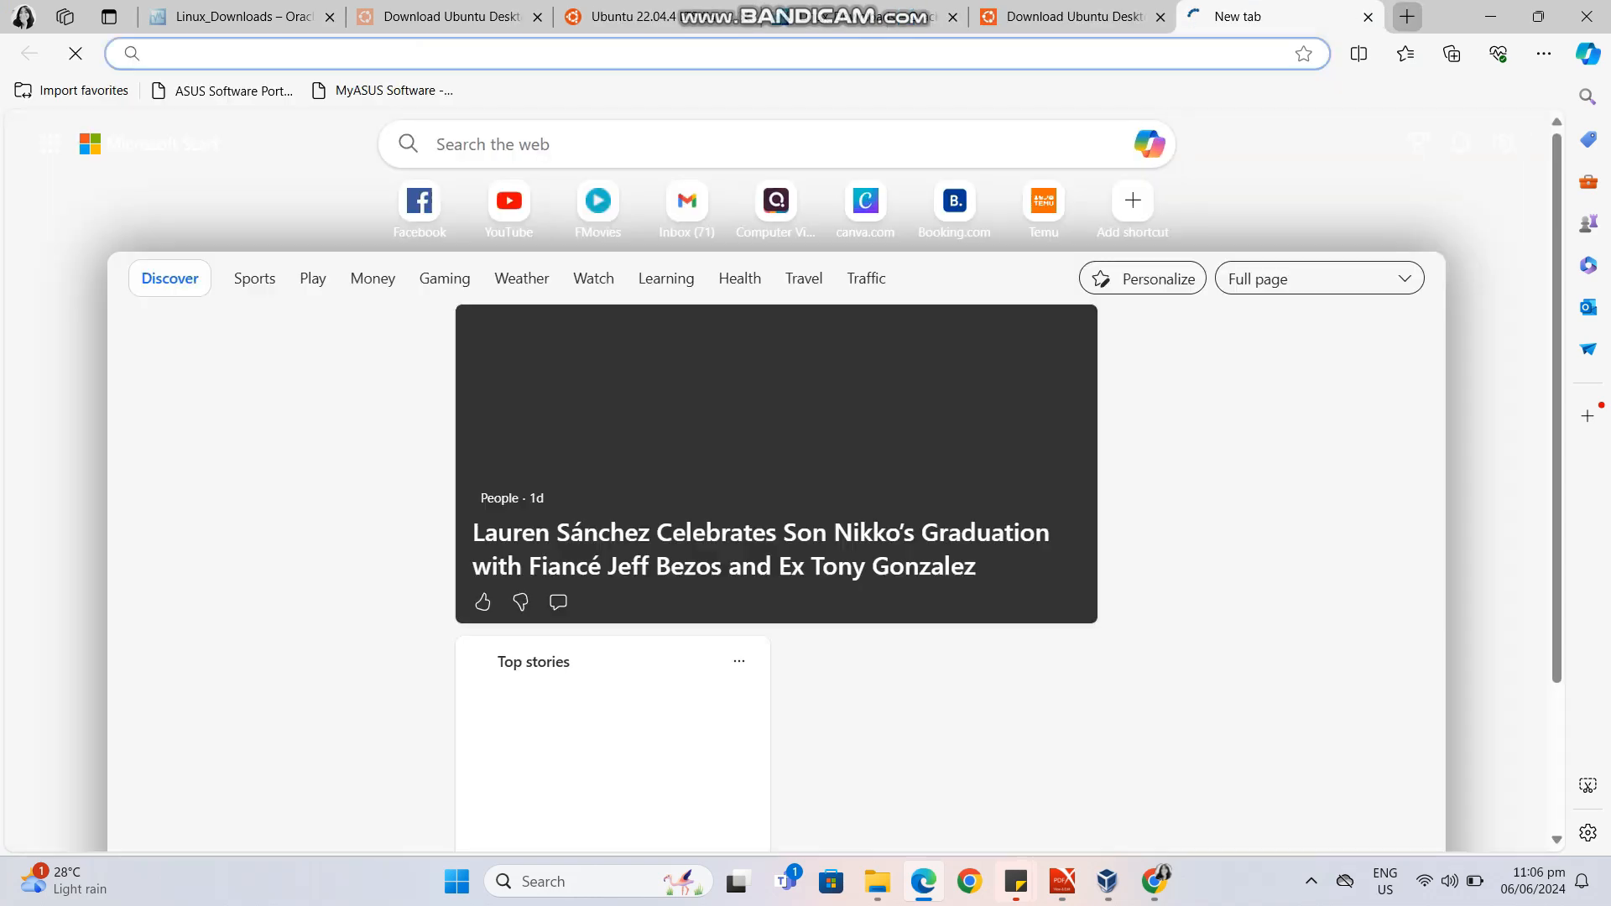
{"action": "type", "text": "ubuntu"}
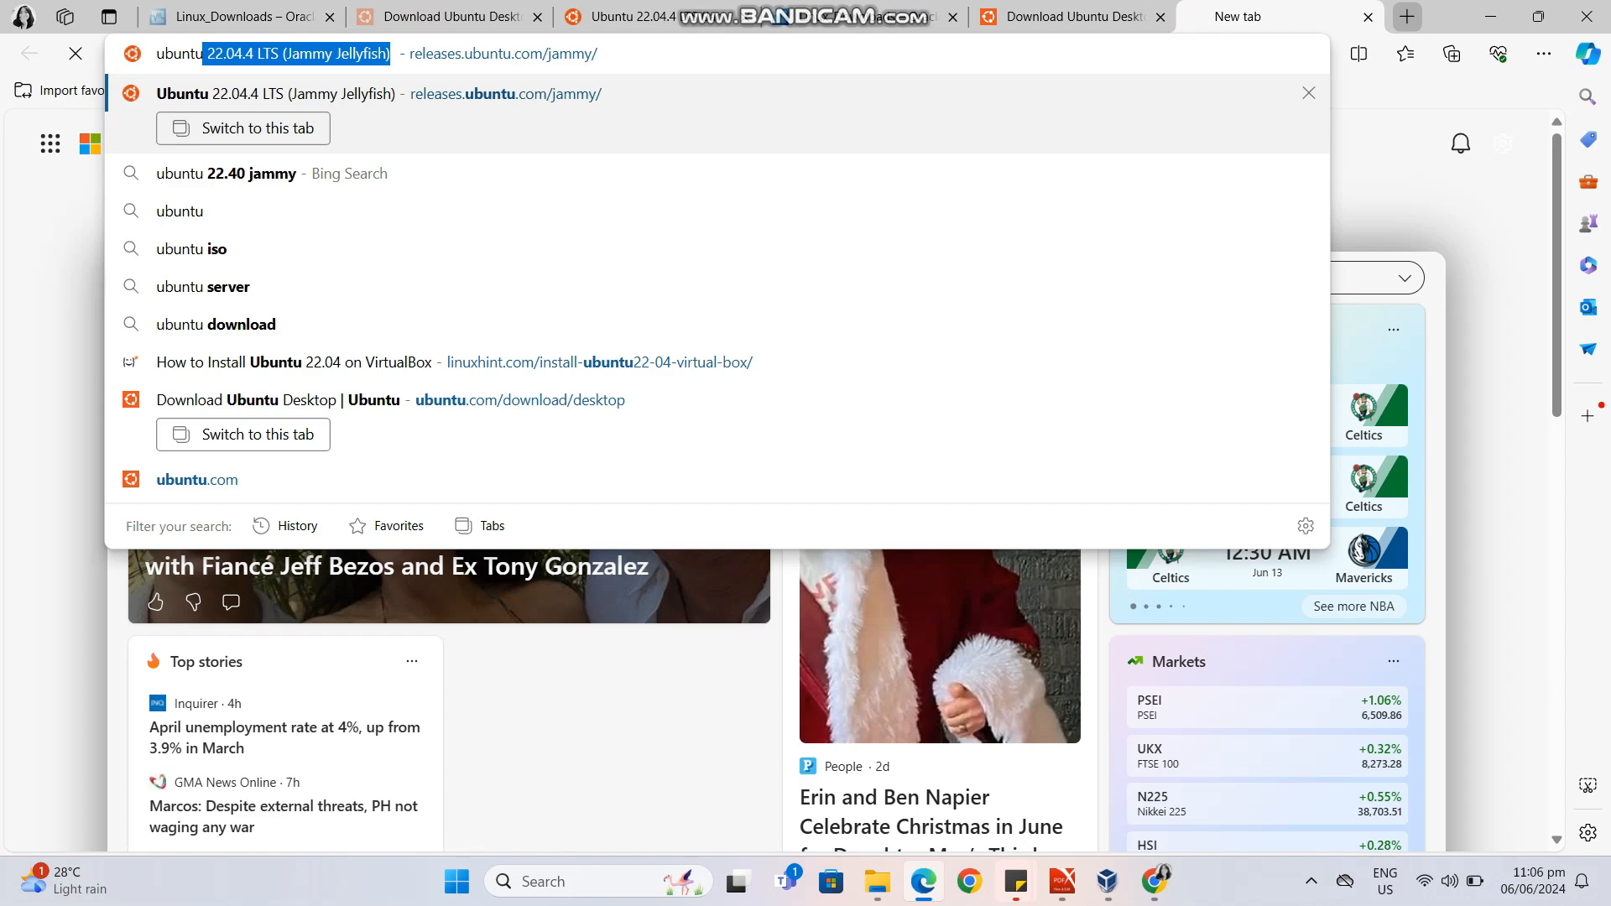
{"action": "key", "text": "Return"}
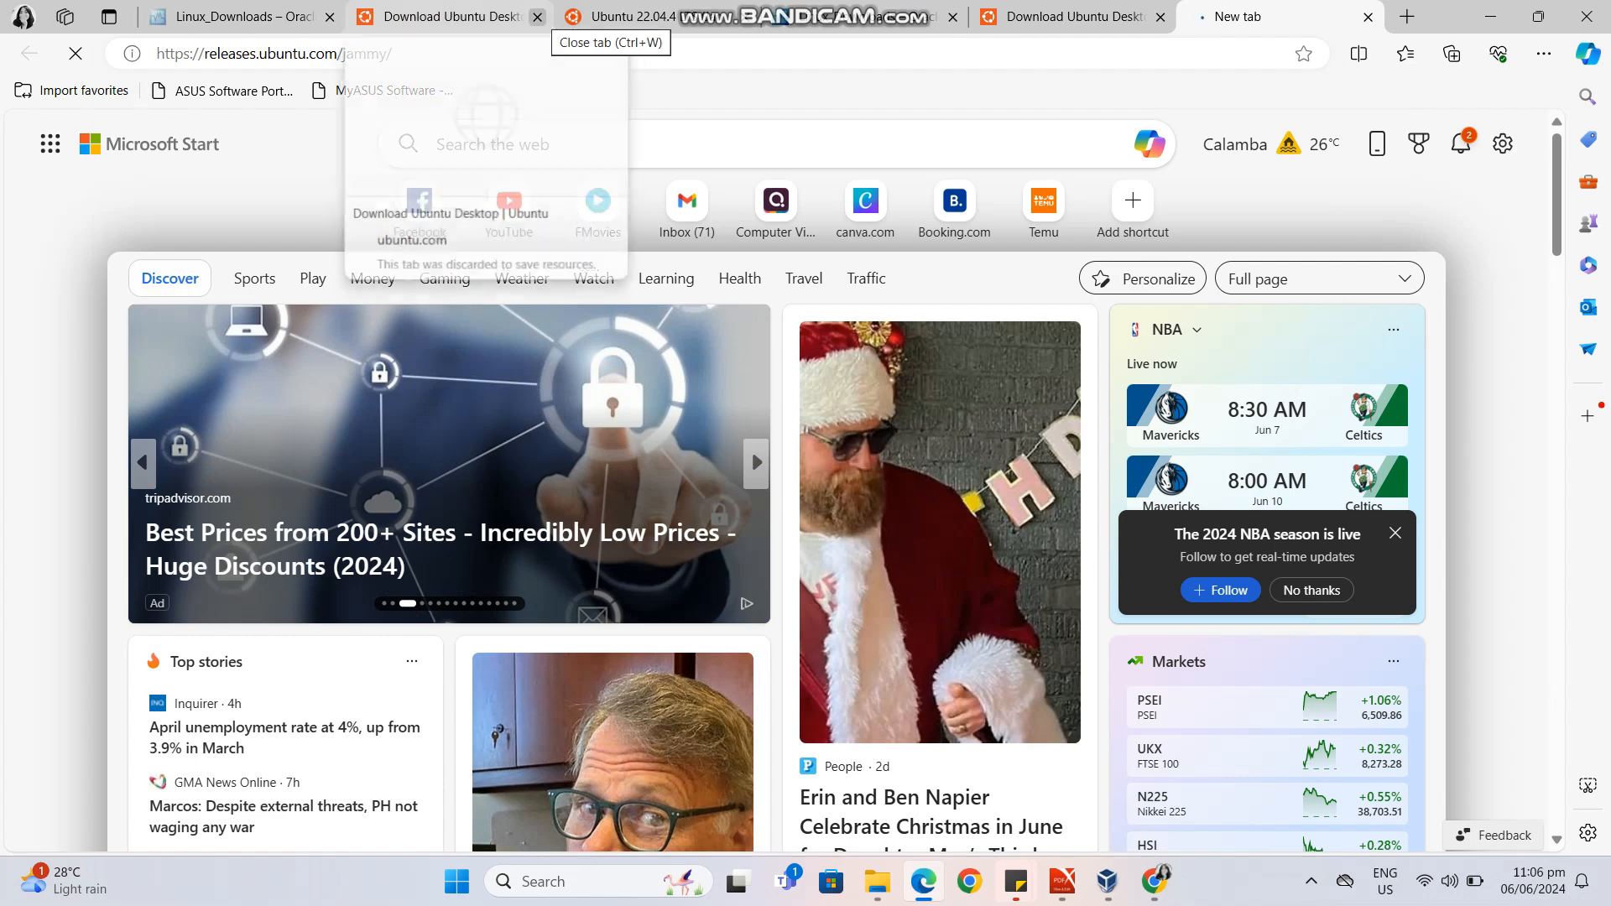
{"action": "left_click", "coordinate": [538, 16]}
{"action": "left_click", "coordinate": [538, 16]}
{"action": "left_click", "coordinate": [330, 17]}
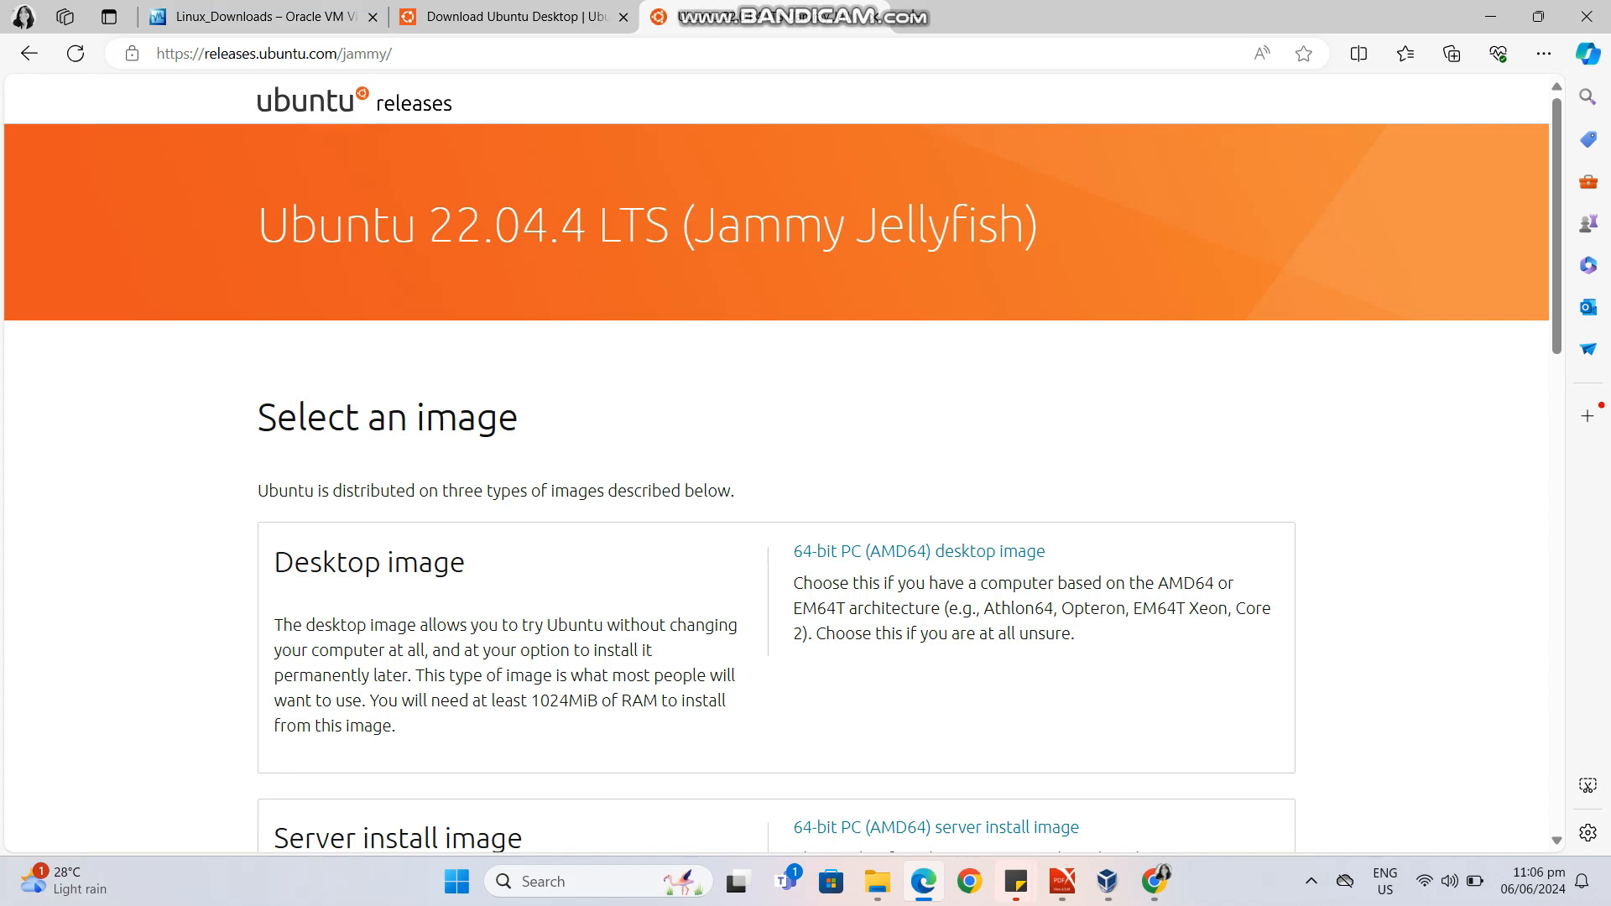
Find ubuntu-22.04.4-desktop-amd64.iso in the release file list and start its download.
{"action": "scroll", "coordinate": [781, 461], "scroll_direction": "down", "scroll_amount": 10}
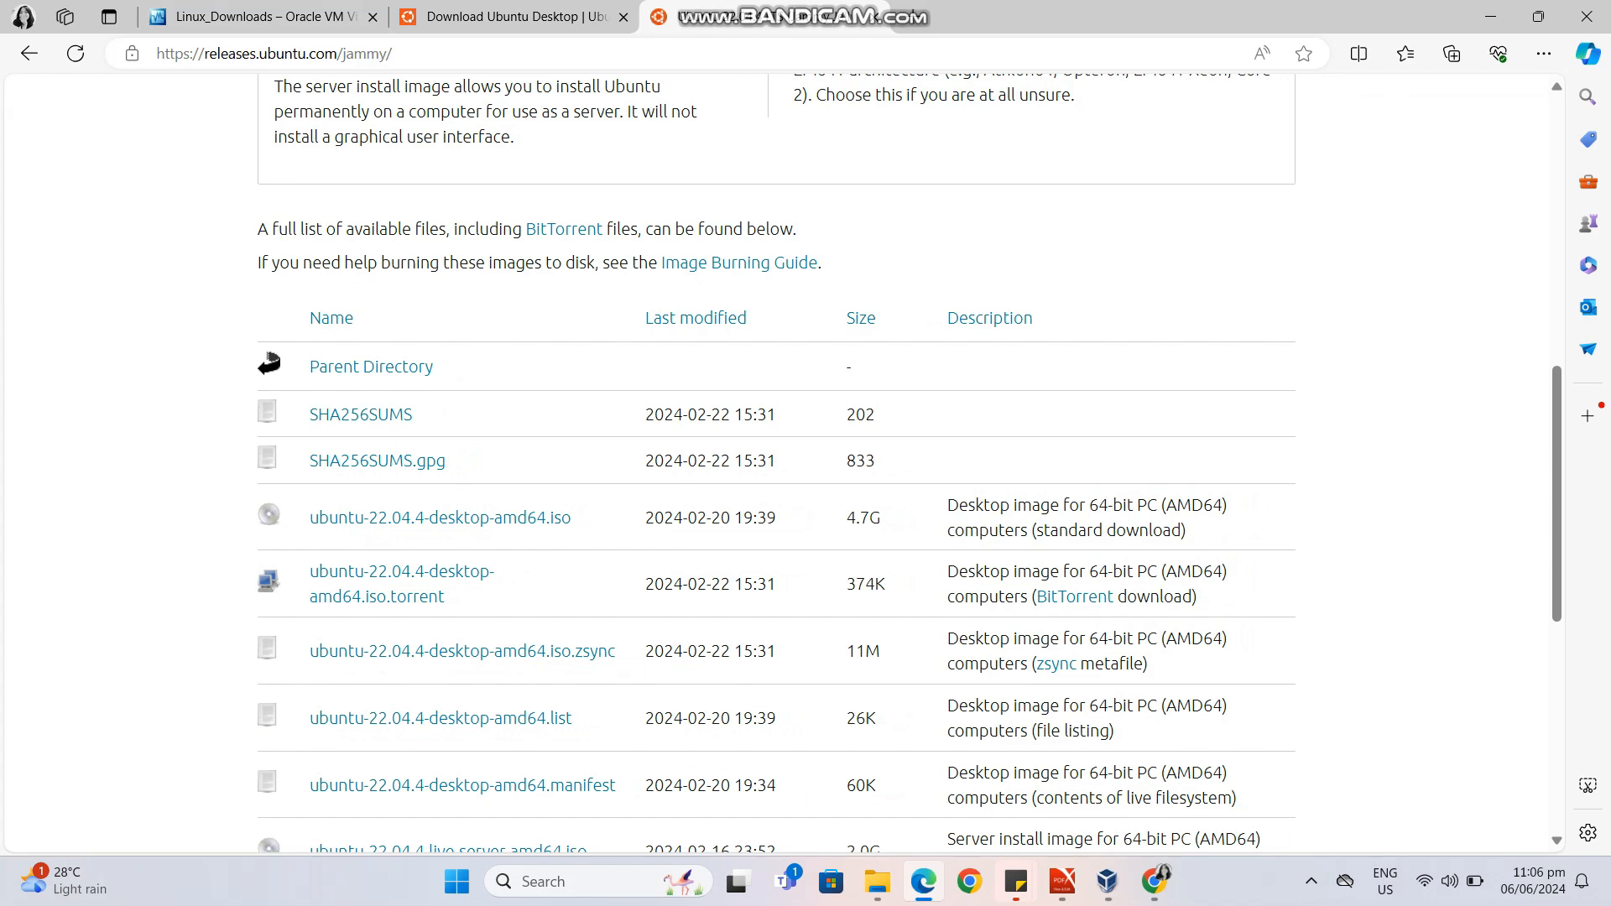
{"action": "scroll", "coordinate": [781, 461], "scroll_direction": "down", "scroll_amount": 7}
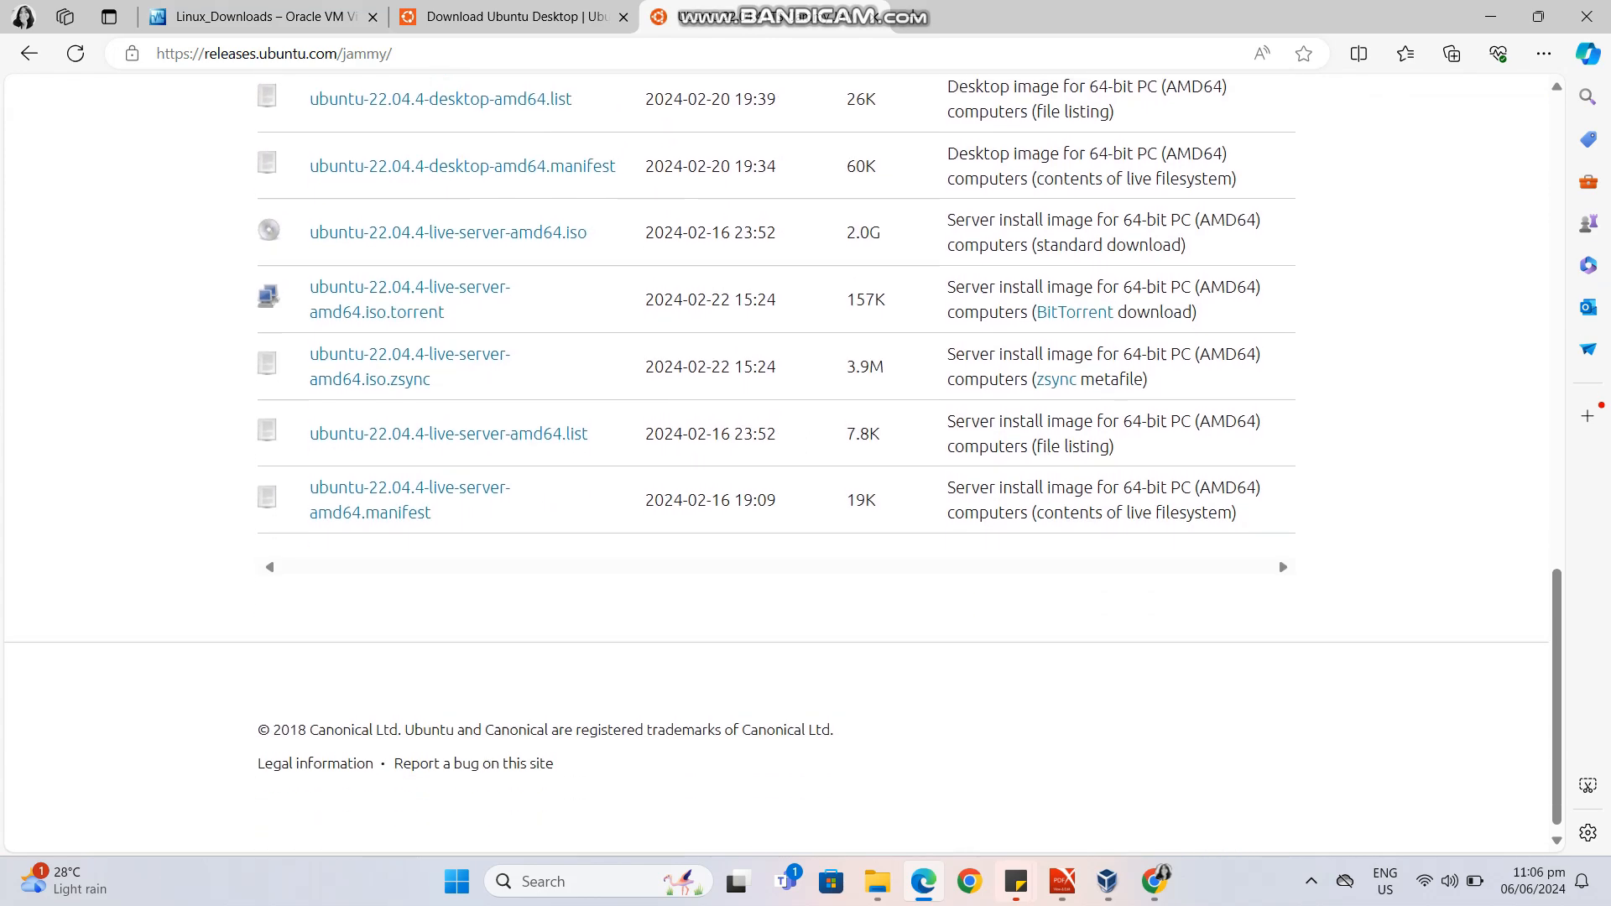
{"action": "scroll", "coordinate": [440, 597], "scroll_direction": "up", "scroll_amount": 5}
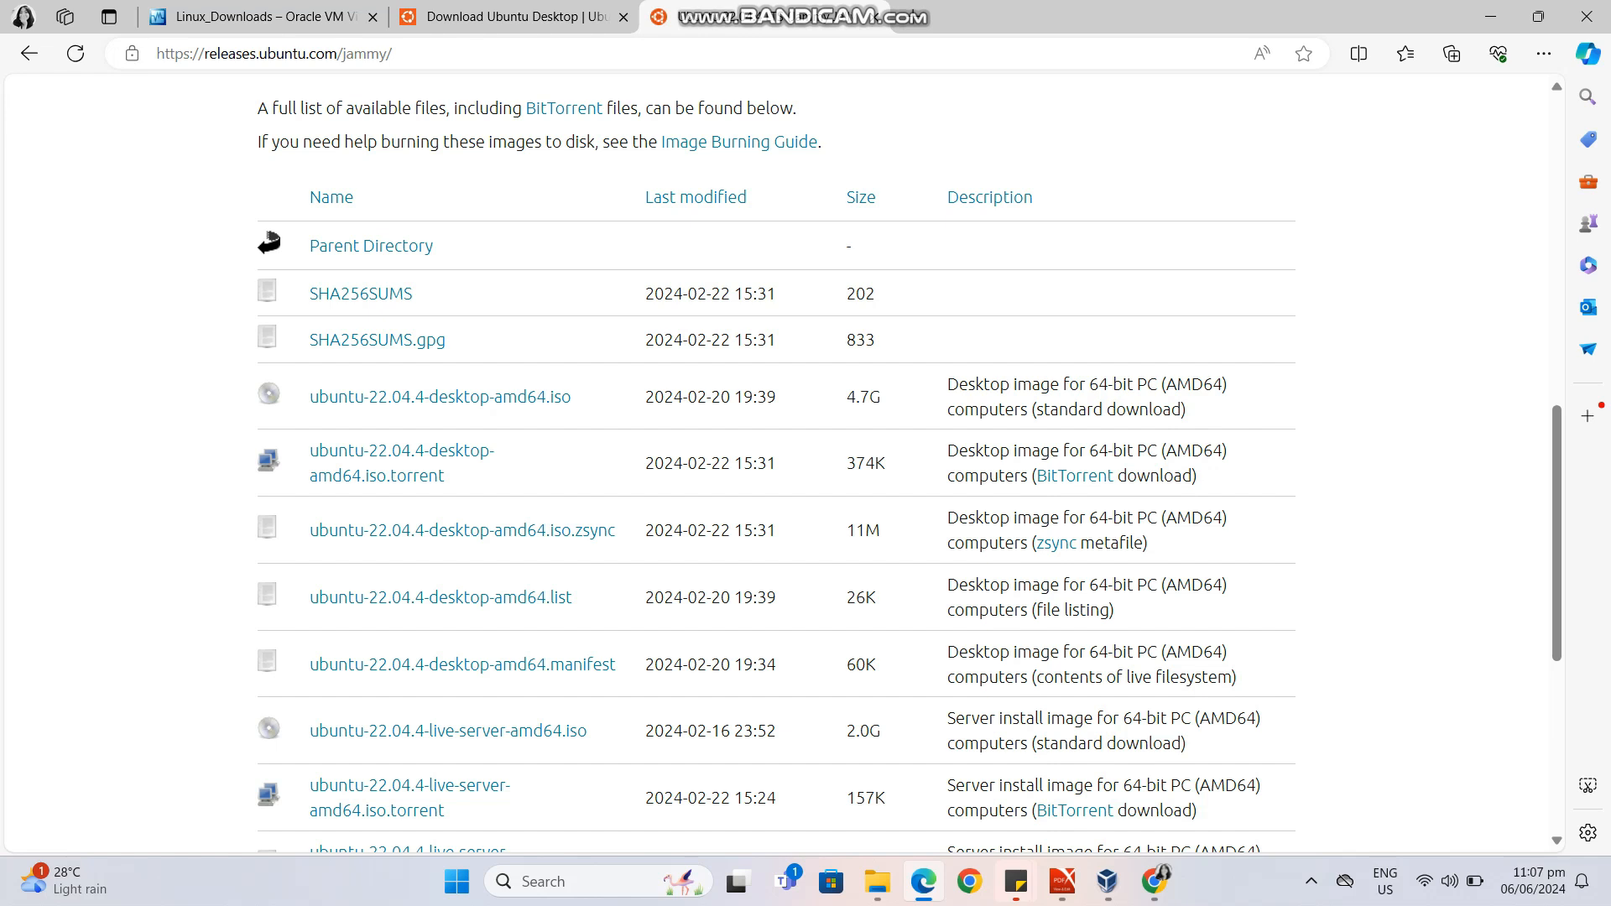
{"action": "left_click", "coordinate": [440, 397]}
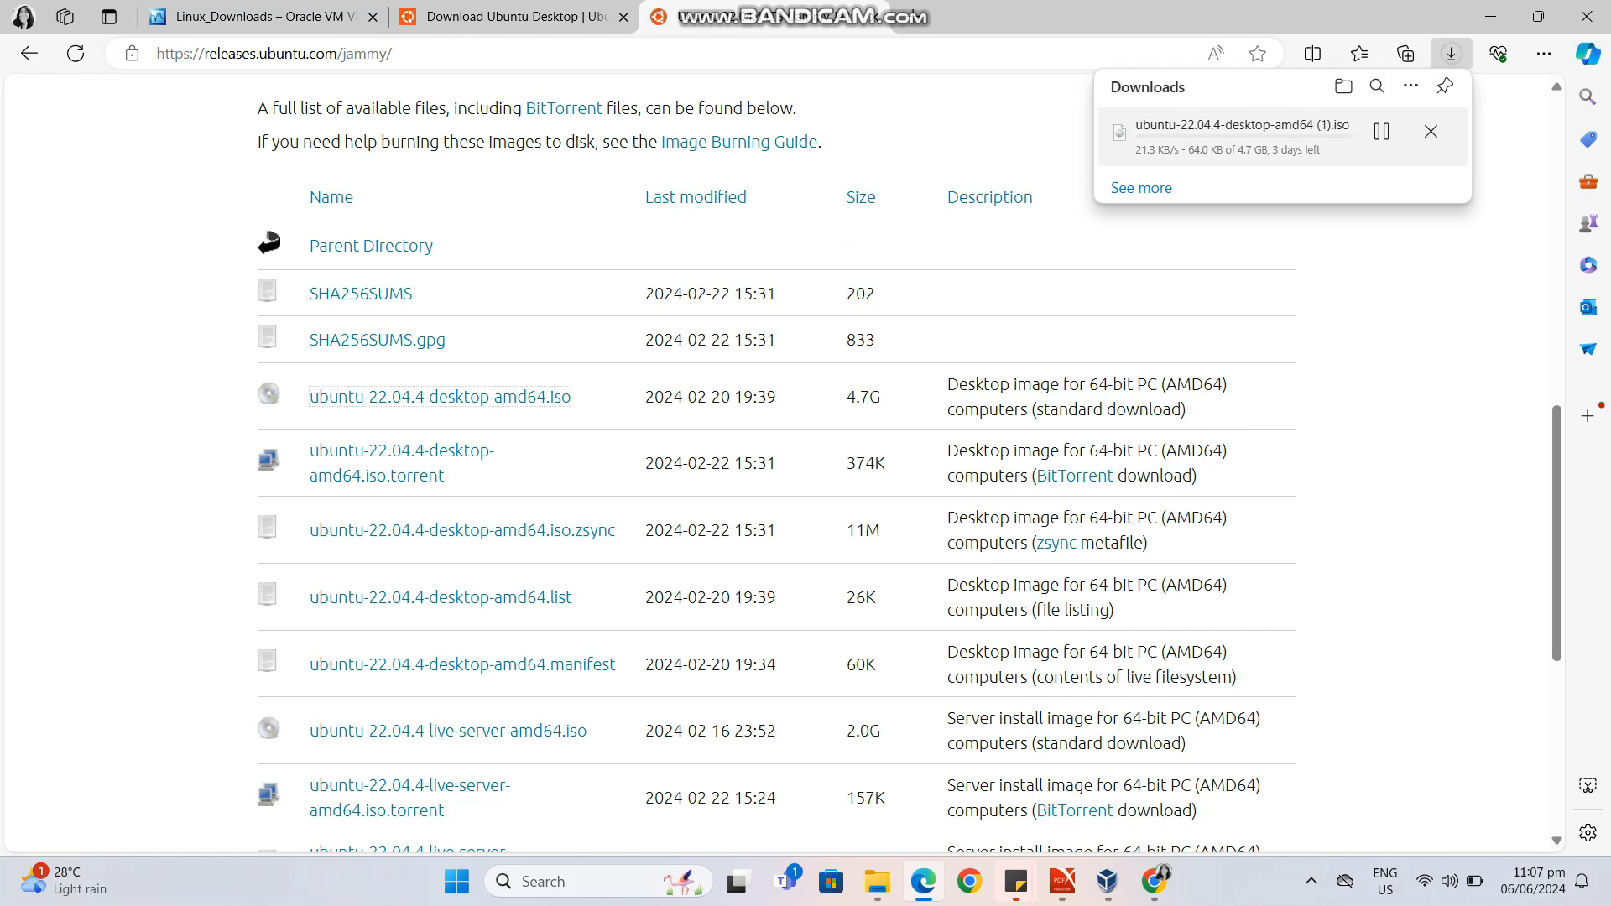
Review the full download list for the earlier Ubuntu image and cancel the running ISO download.
{"action": "left_click", "coordinate": [1142, 188]}
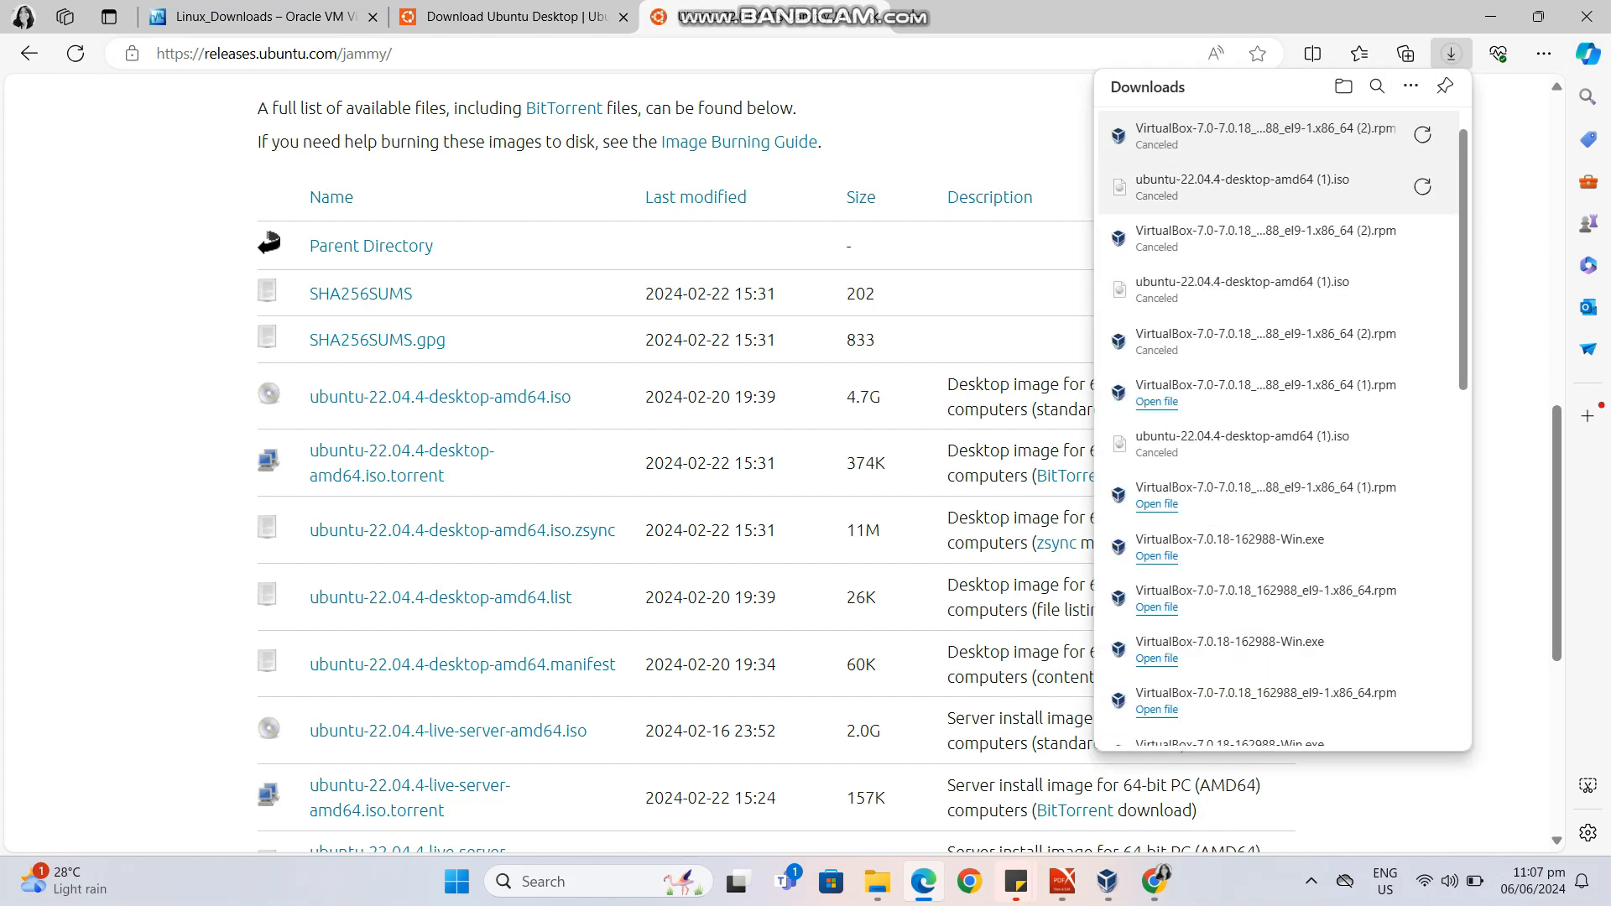
{"action": "left_click", "coordinate": [1422, 187]}
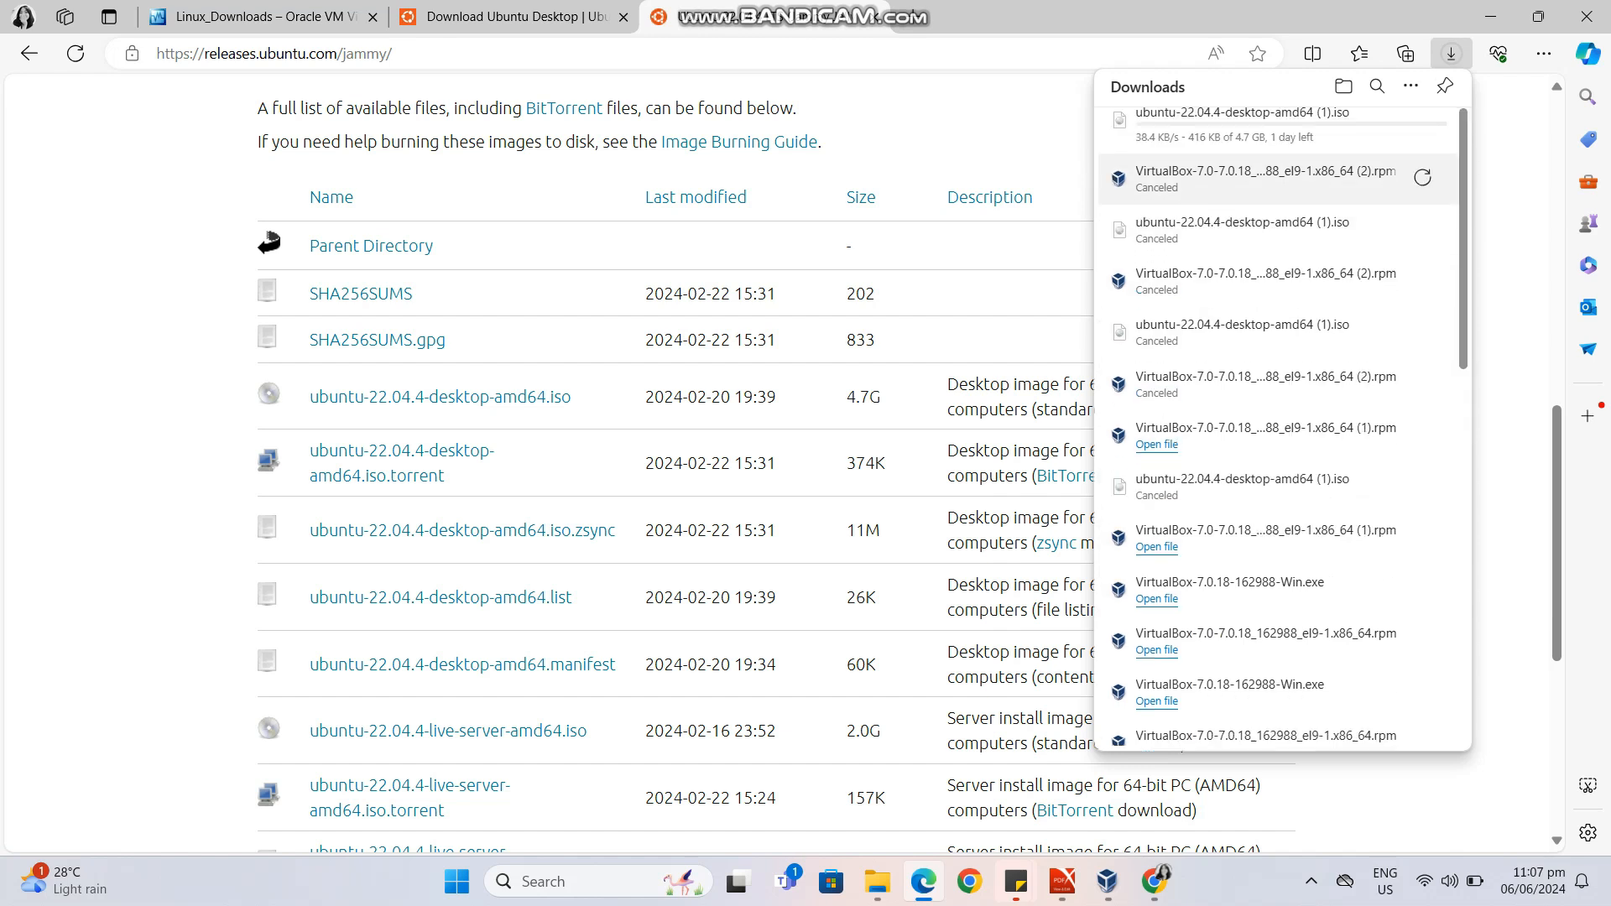
{"action": "scroll", "coordinate": [1280, 428], "scroll_direction": "down", "scroll_amount": 10}
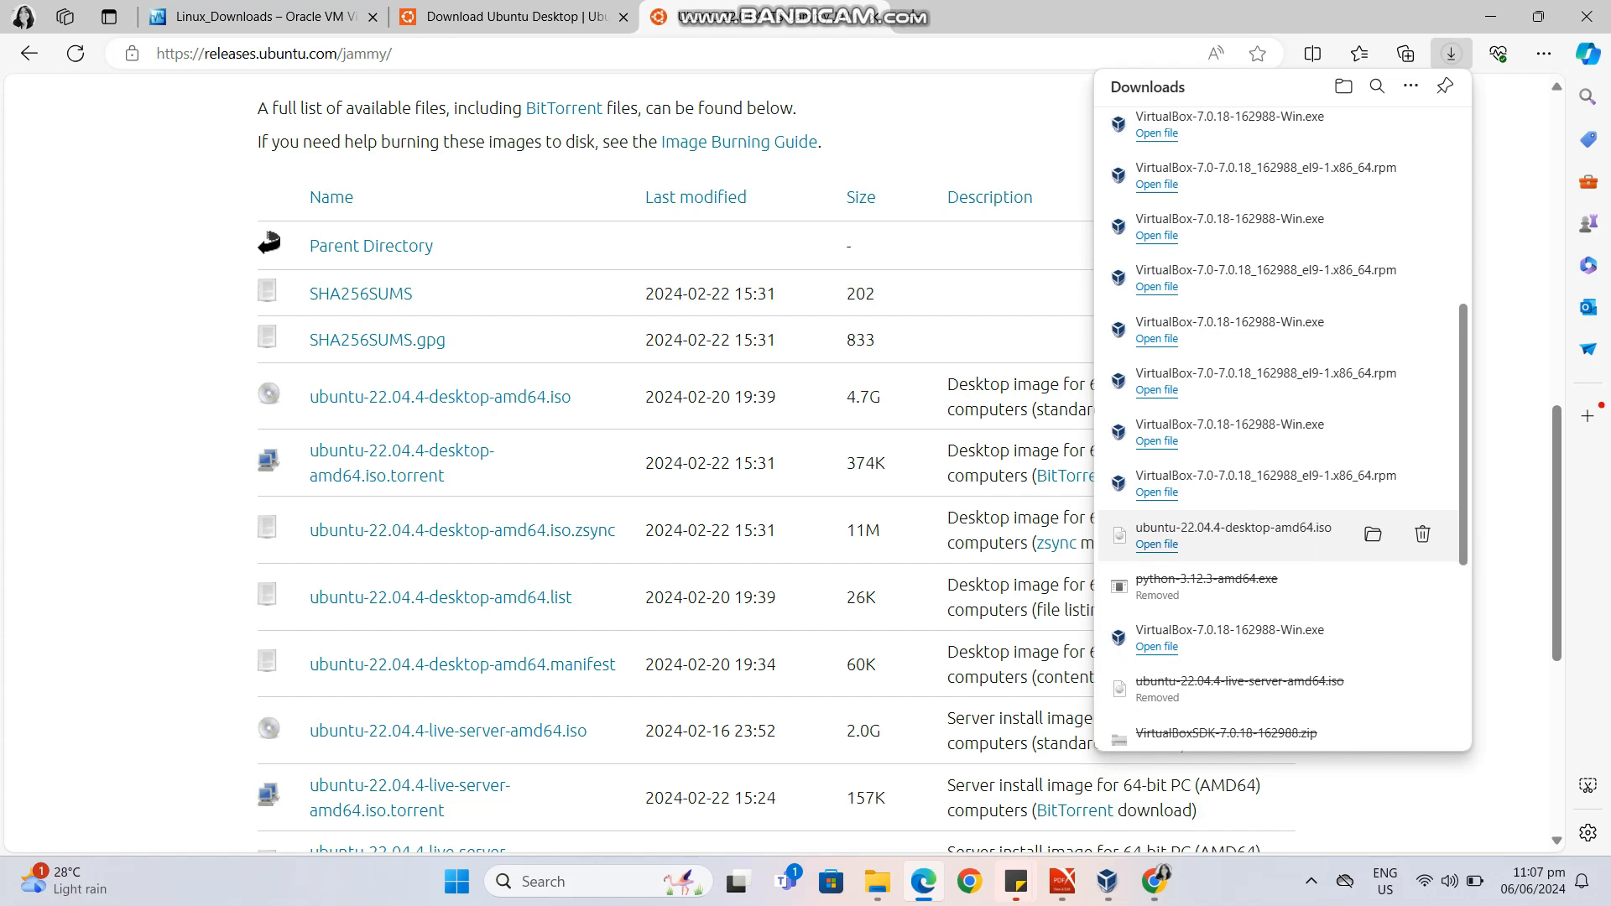
{"action": "scroll", "coordinate": [1259, 252], "scroll_direction": "up", "scroll_amount": 10}
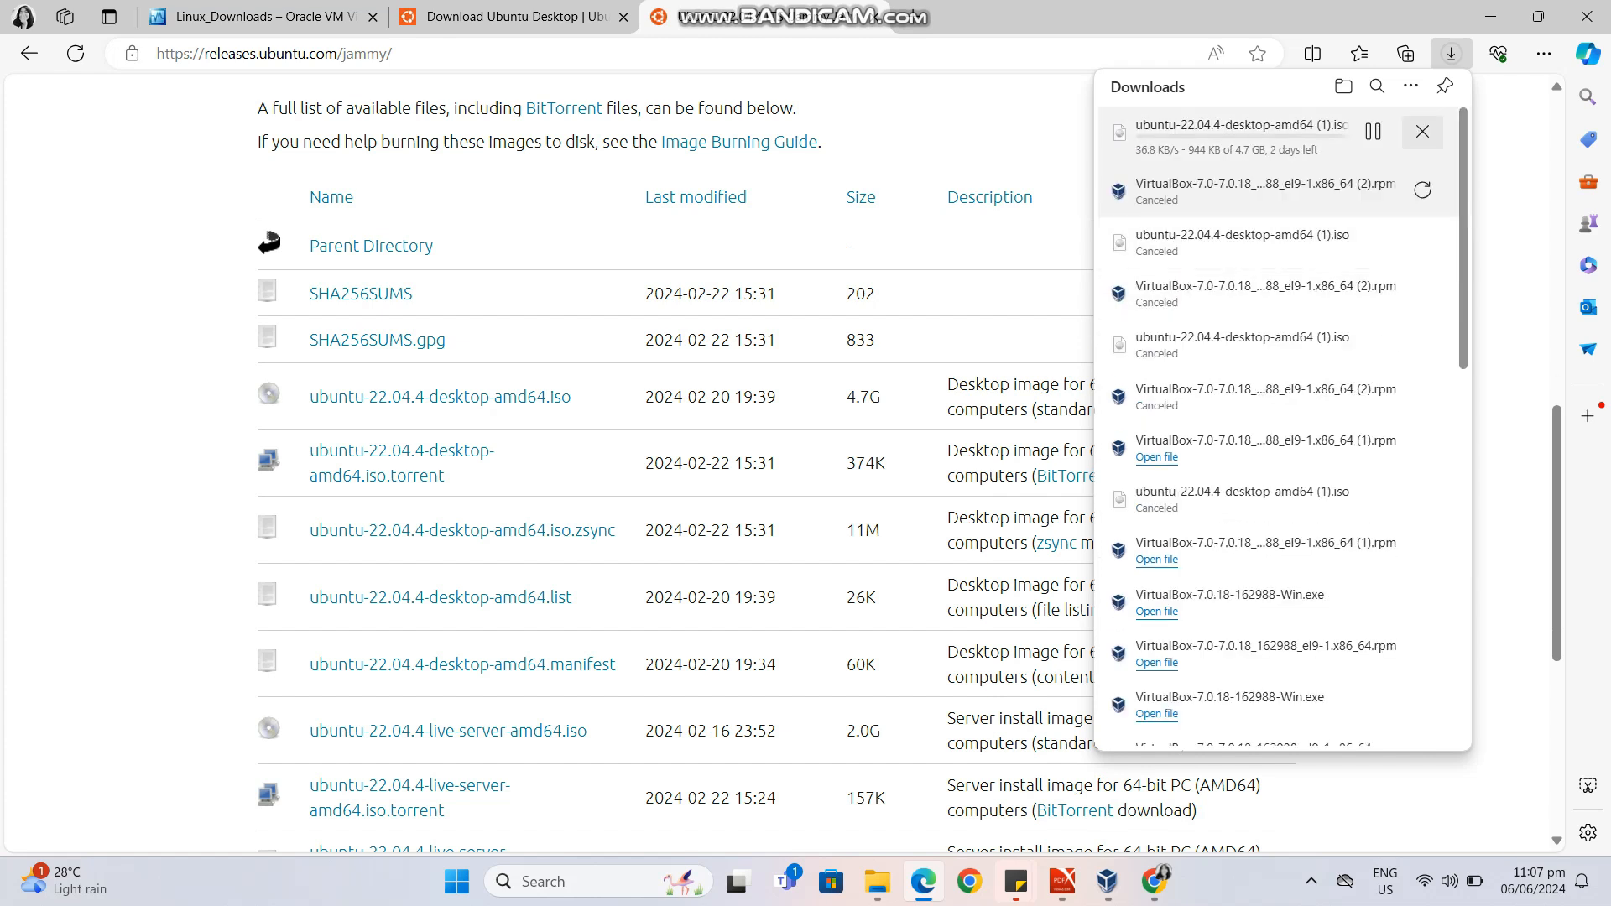
{"action": "left_click", "coordinate": [1422, 131]}
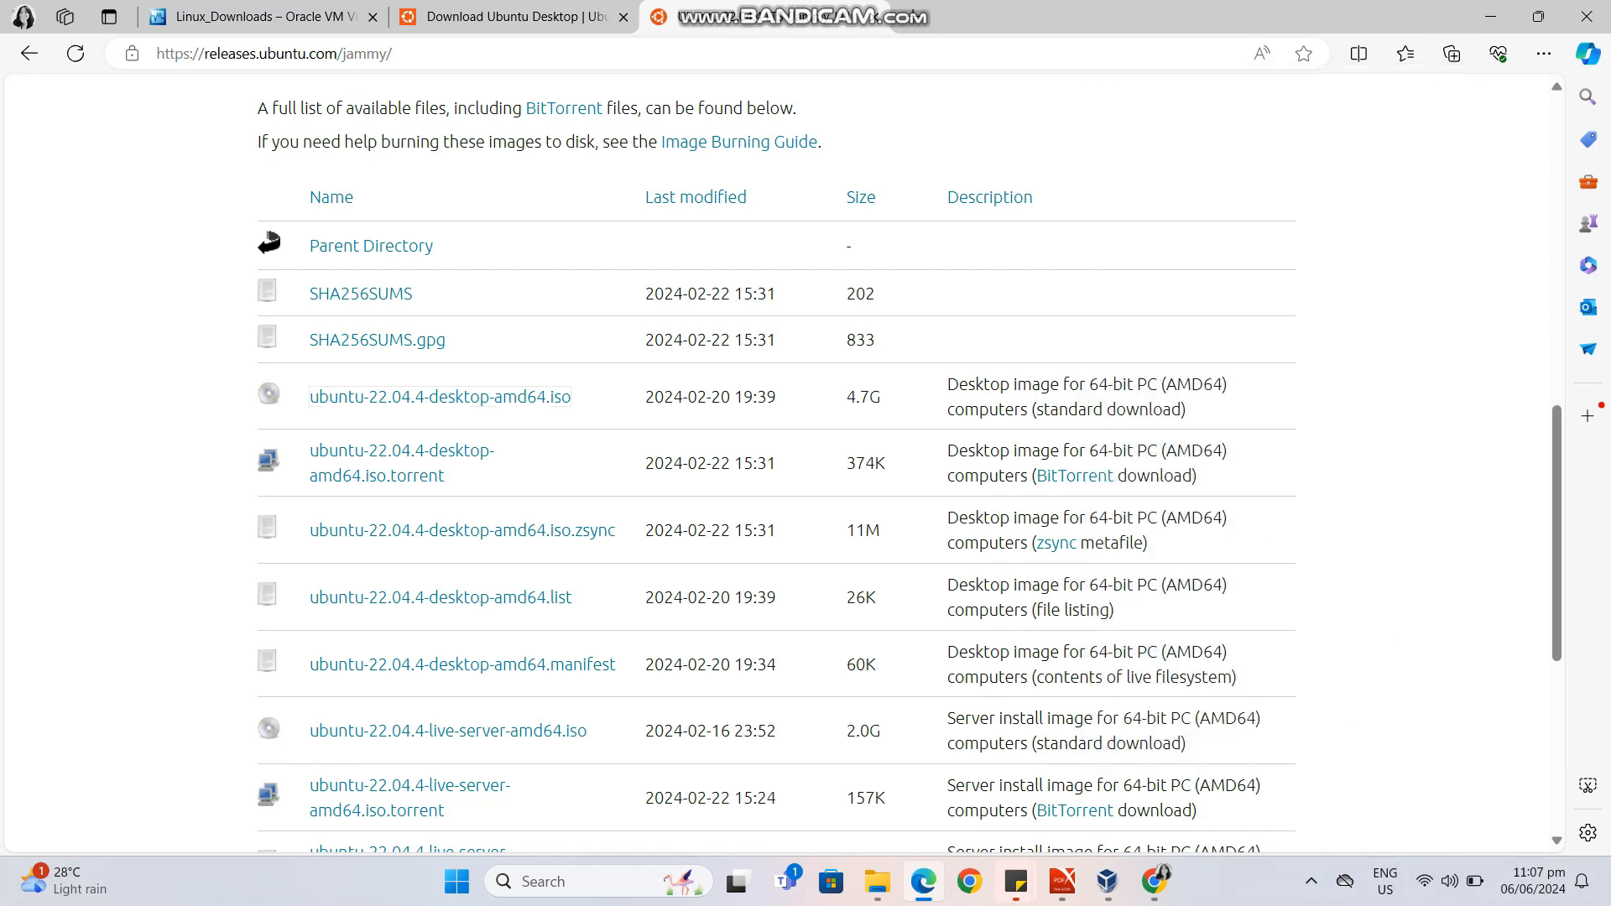
View the Ubuntu disc image and VirtualBox installer in the Downloads folder, and minimize File Explorer.
{"action": "left_click", "coordinate": [877, 881]}
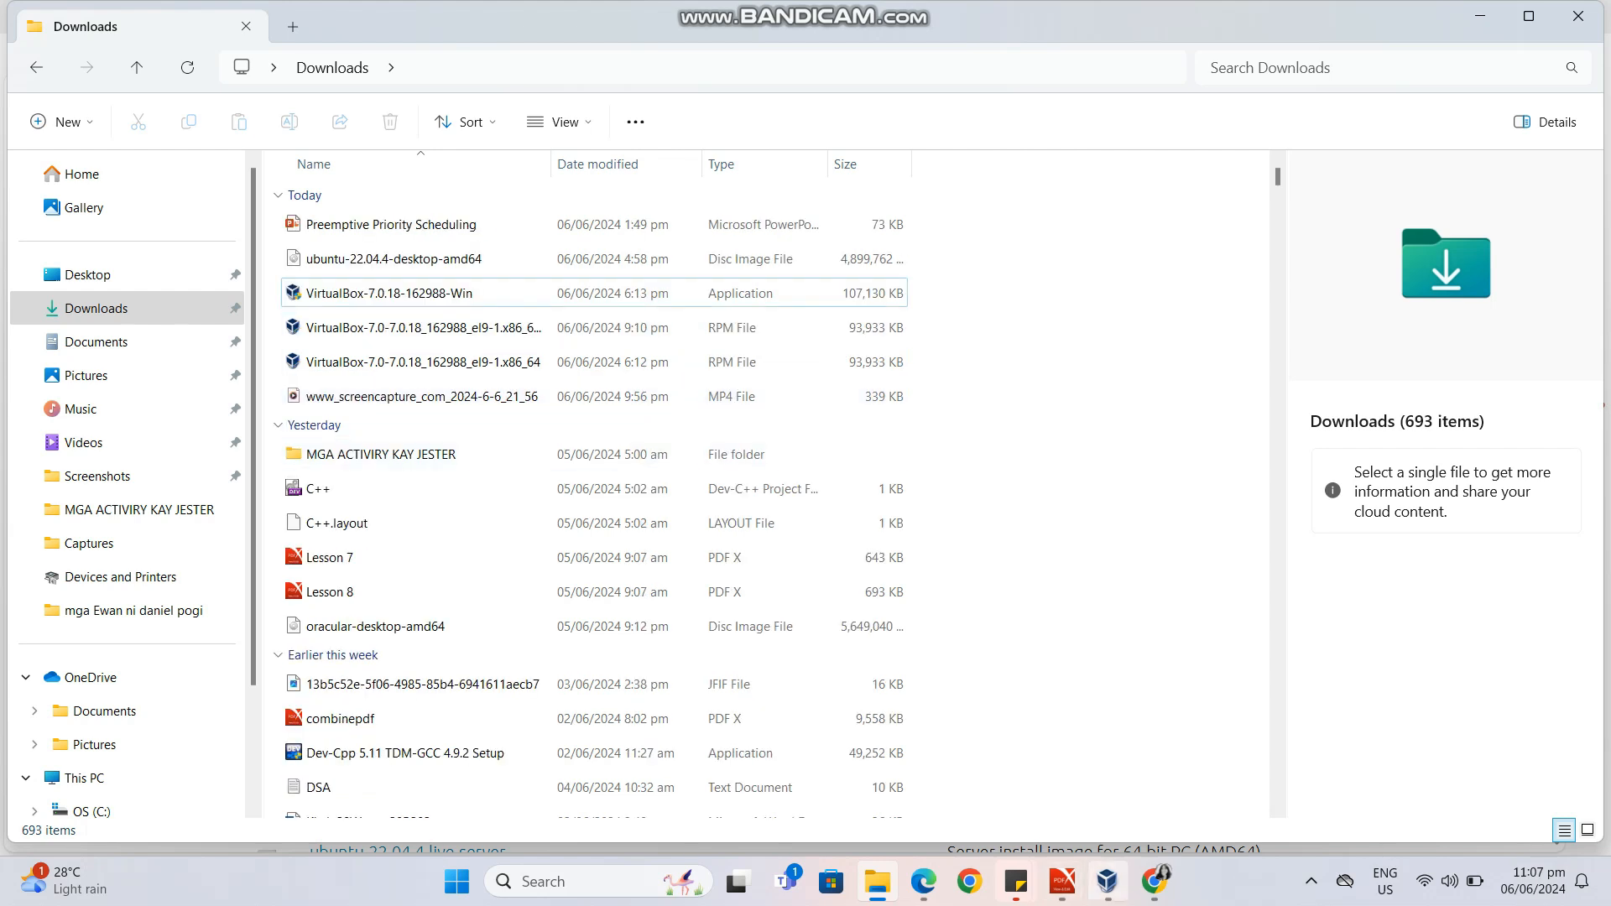
{"action": "mouse_move", "coordinate": [1107, 881]}
{"action": "left_click", "coordinate": [1481, 15]}
Minimize the browser and PDF windows and switch to Oracle VM VirtualBox Manager.
{"action": "left_click", "coordinate": [1486, 12]}
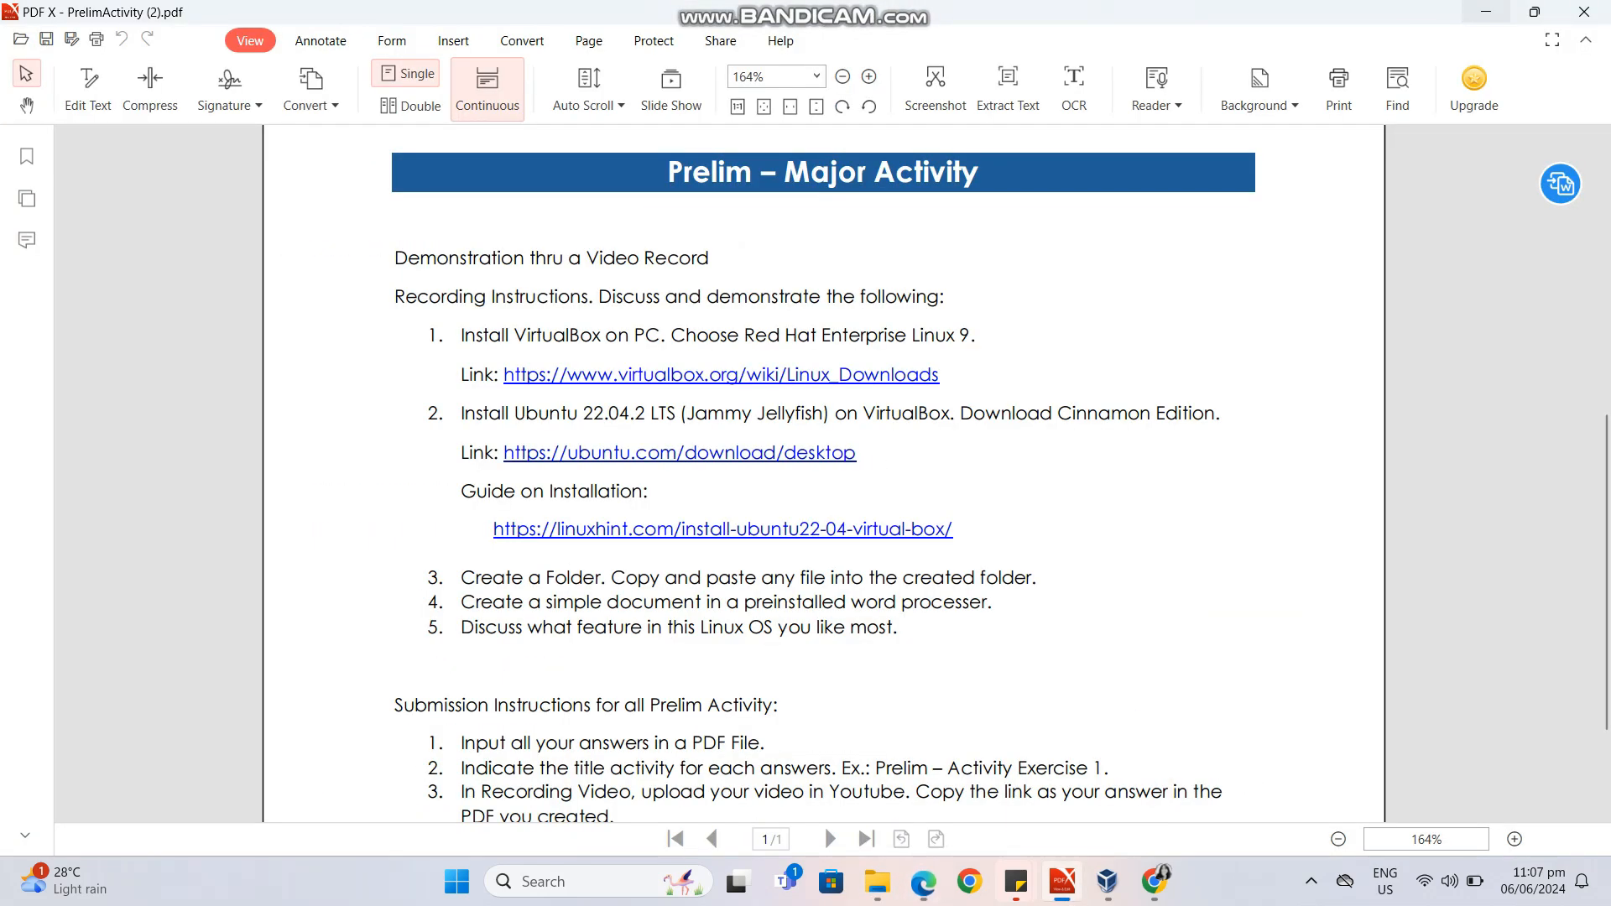
{"action": "left_click", "coordinate": [1485, 12]}
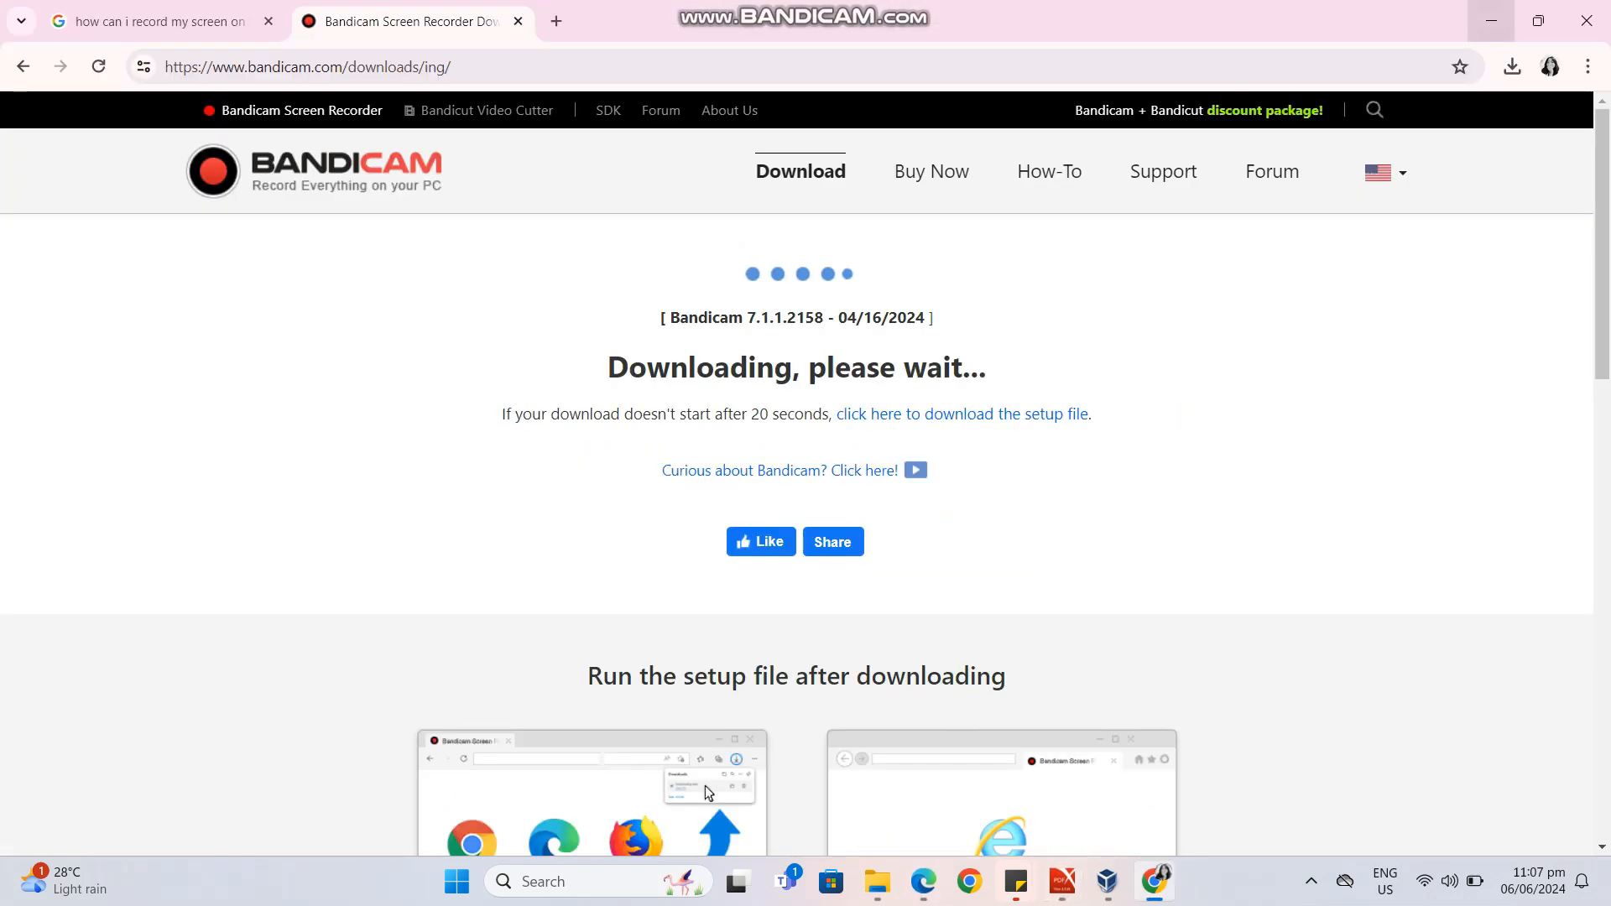
{"action": "left_click", "coordinate": [1486, 12]}
{"action": "left_click", "coordinate": [1107, 881]}
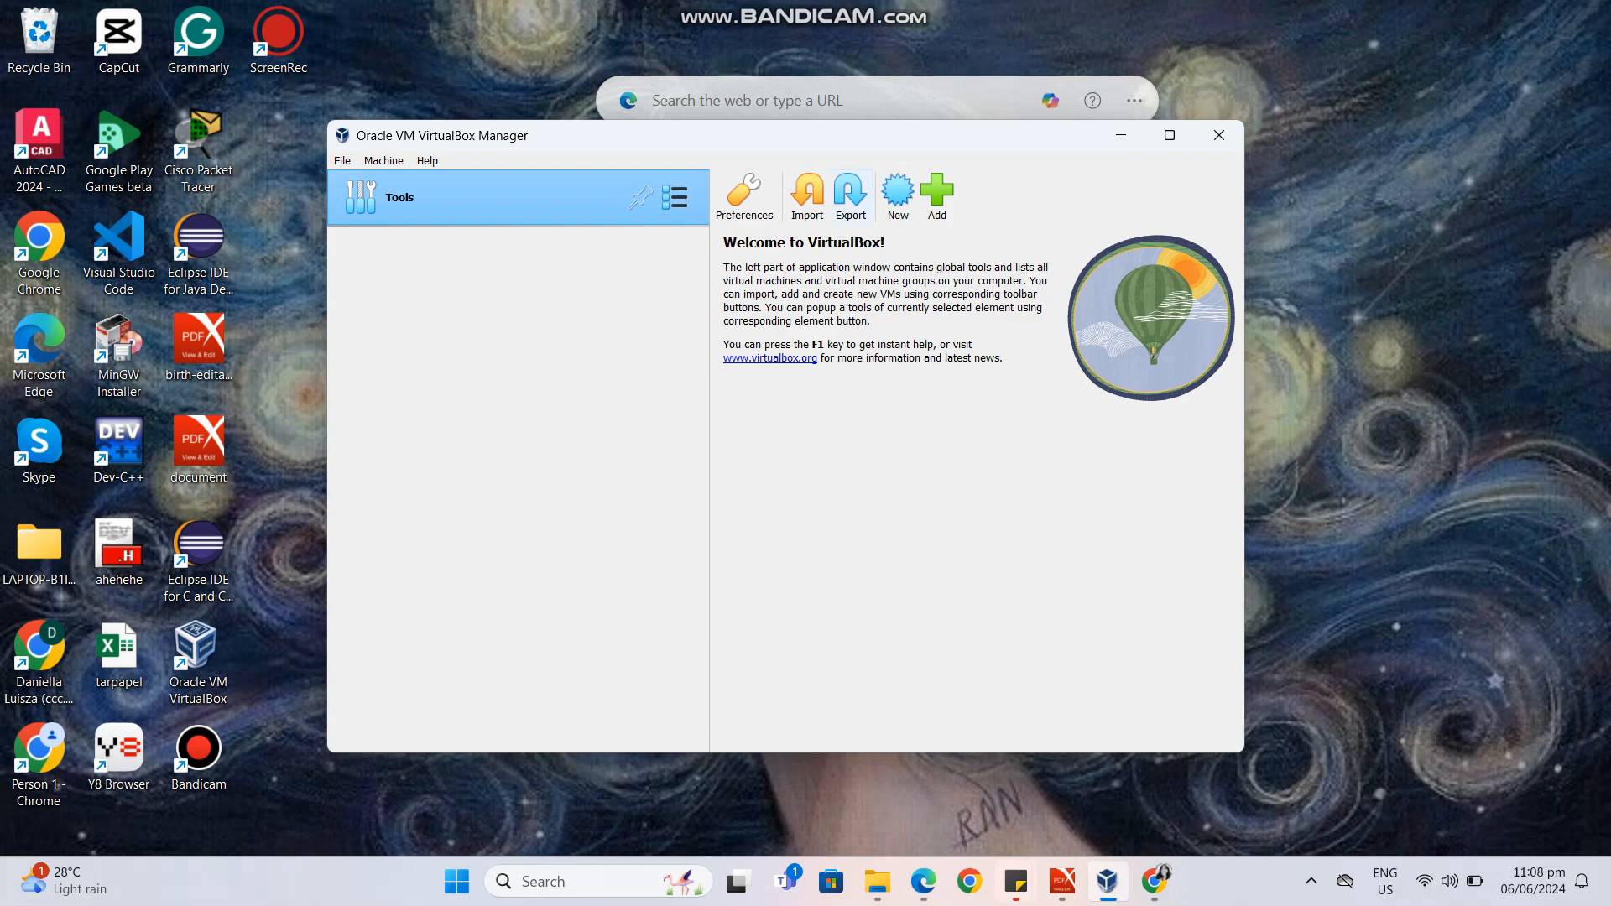
Start a new virtual machine named Linux Ubuntu 20.24 without an ISO image and continue to its hardware settings.
{"action": "left_click", "coordinate": [898, 193]}
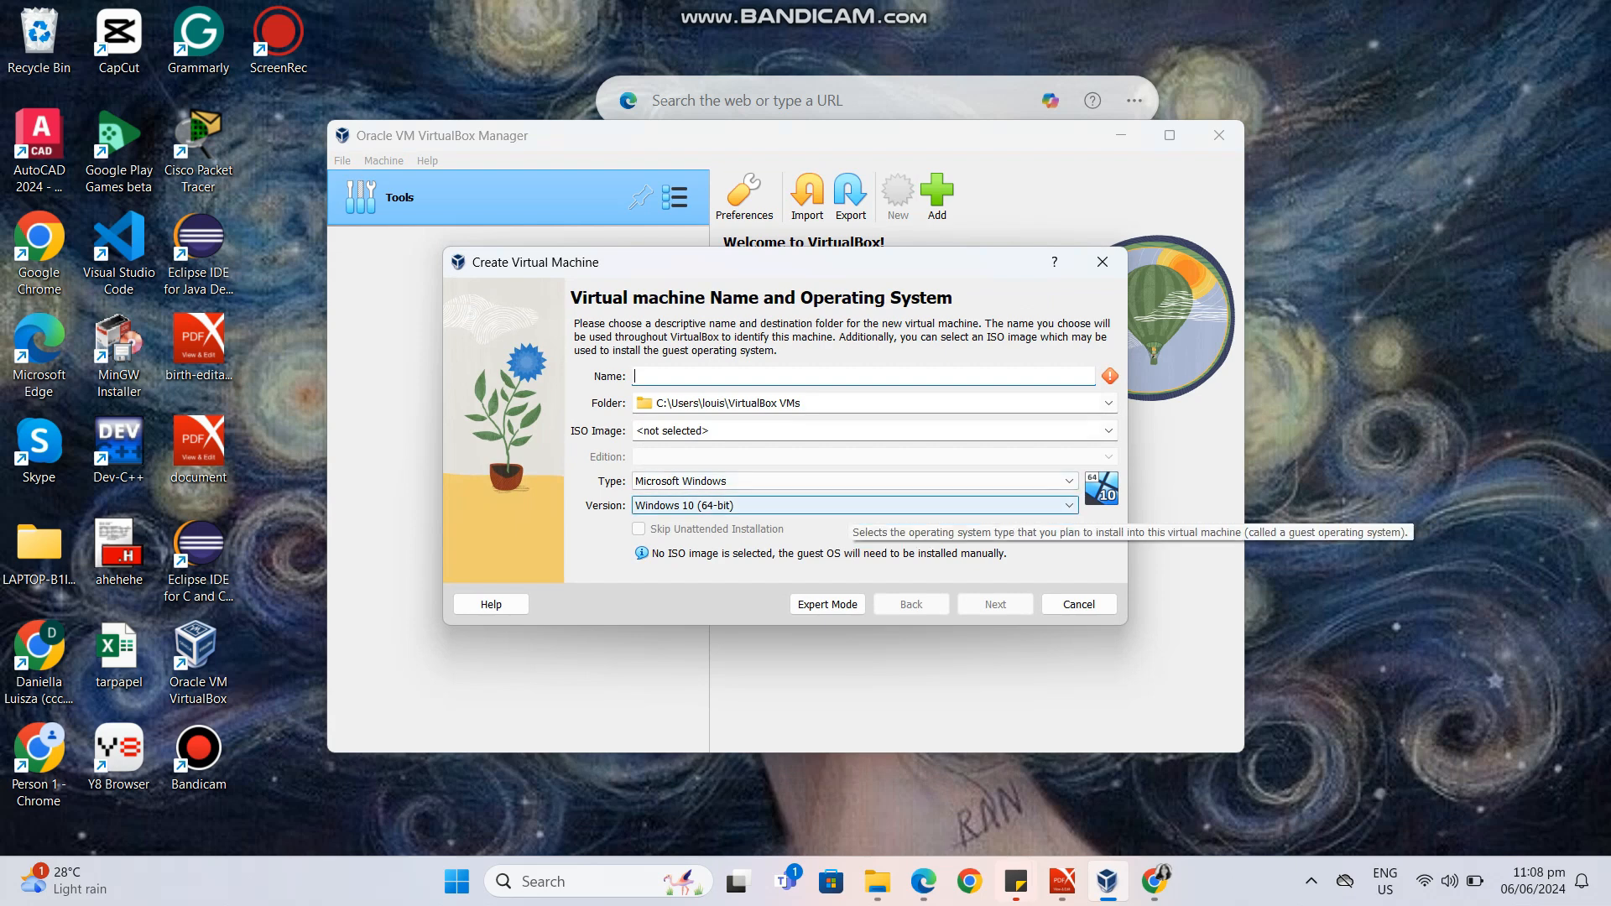
{"action": "type", "text": "Linu"}
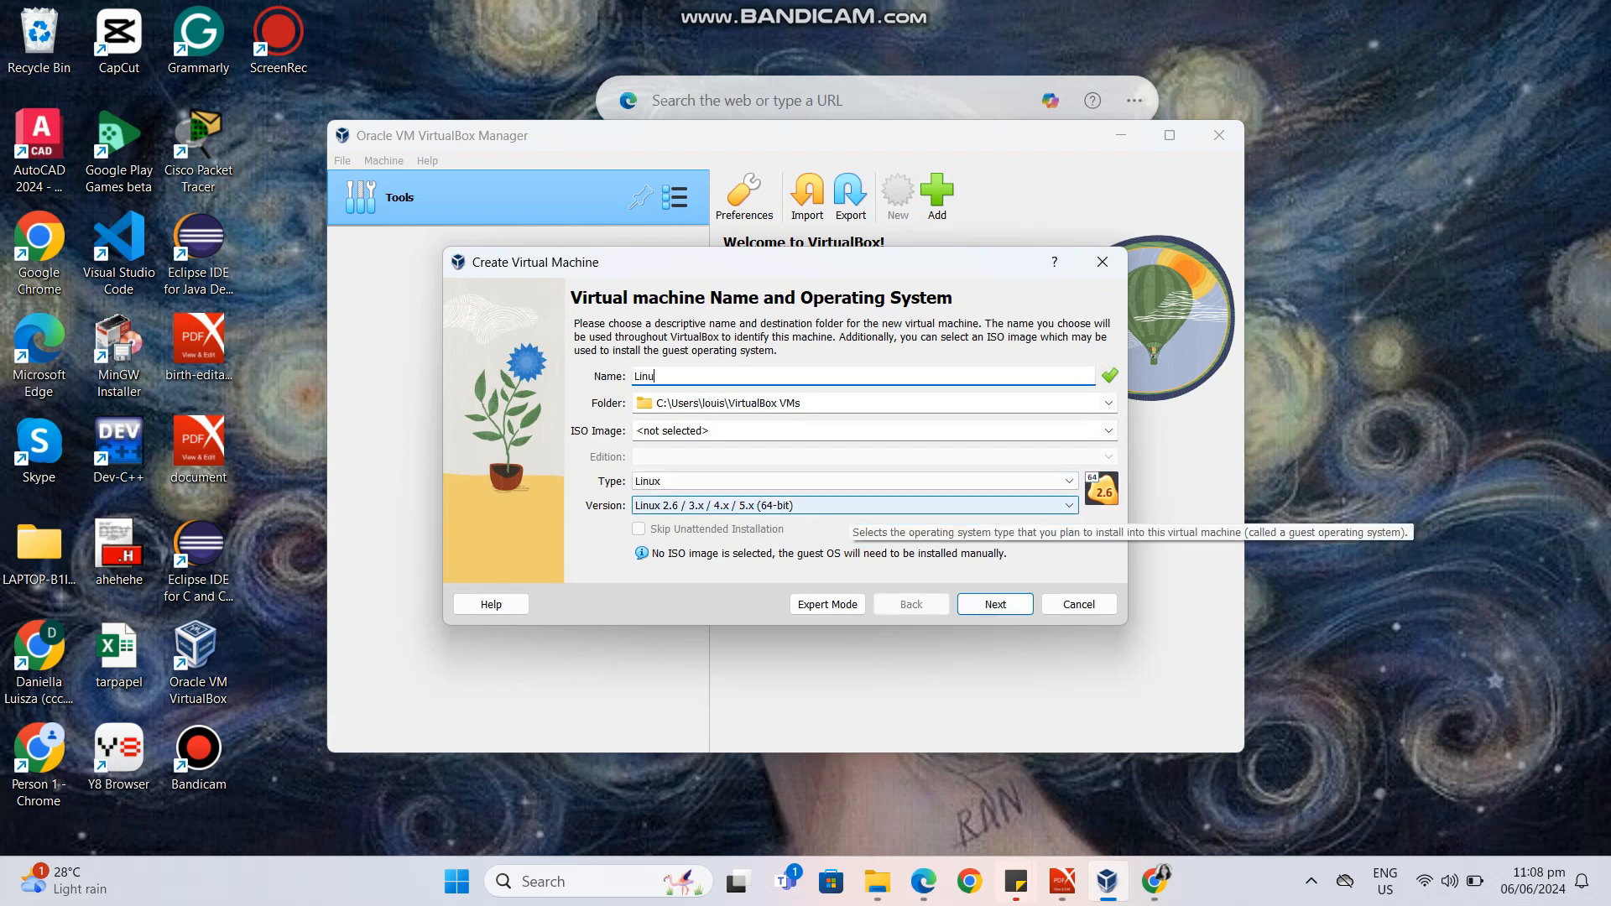
{"action": "type", "text": "x Ubuntu 20"}
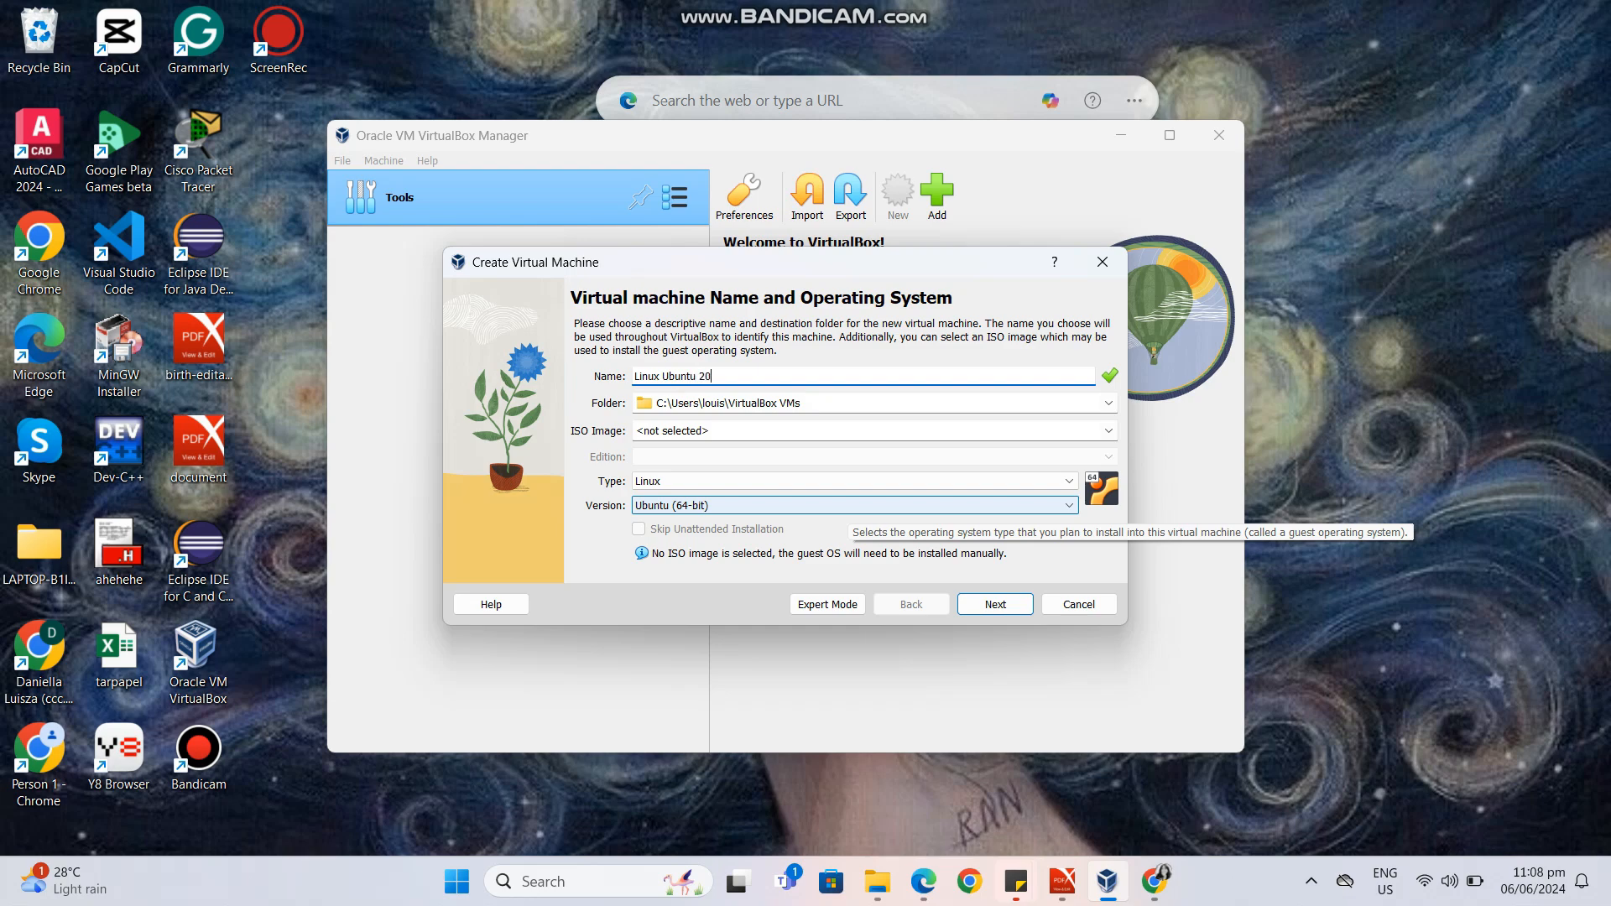
{"action": "type", "text": ".24"}
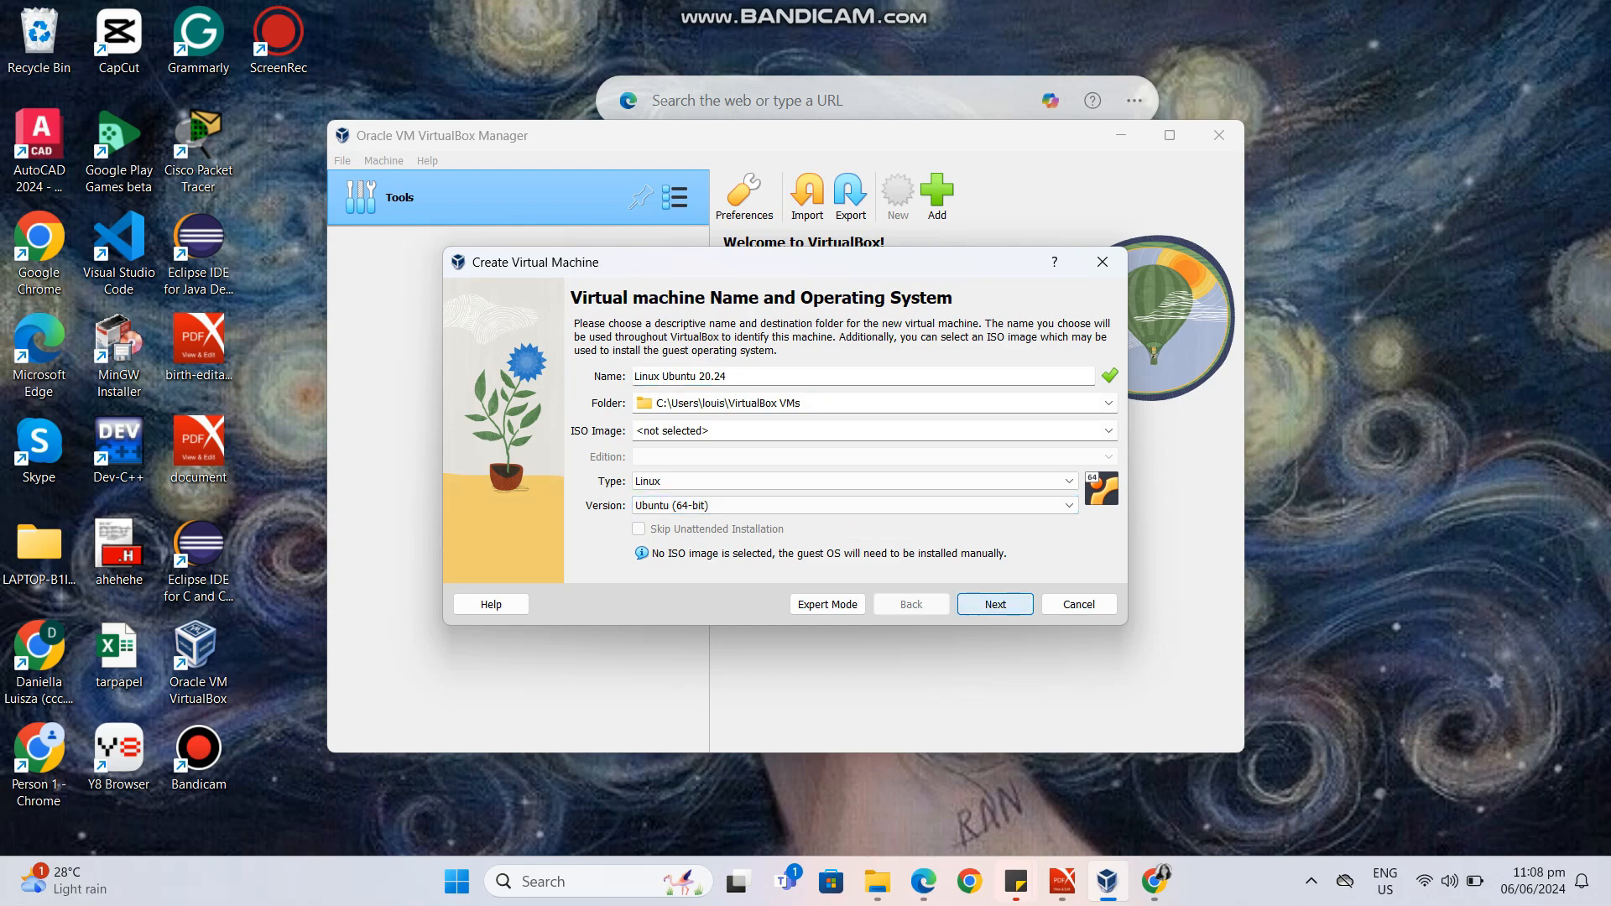
{"action": "key", "text": "Return"}
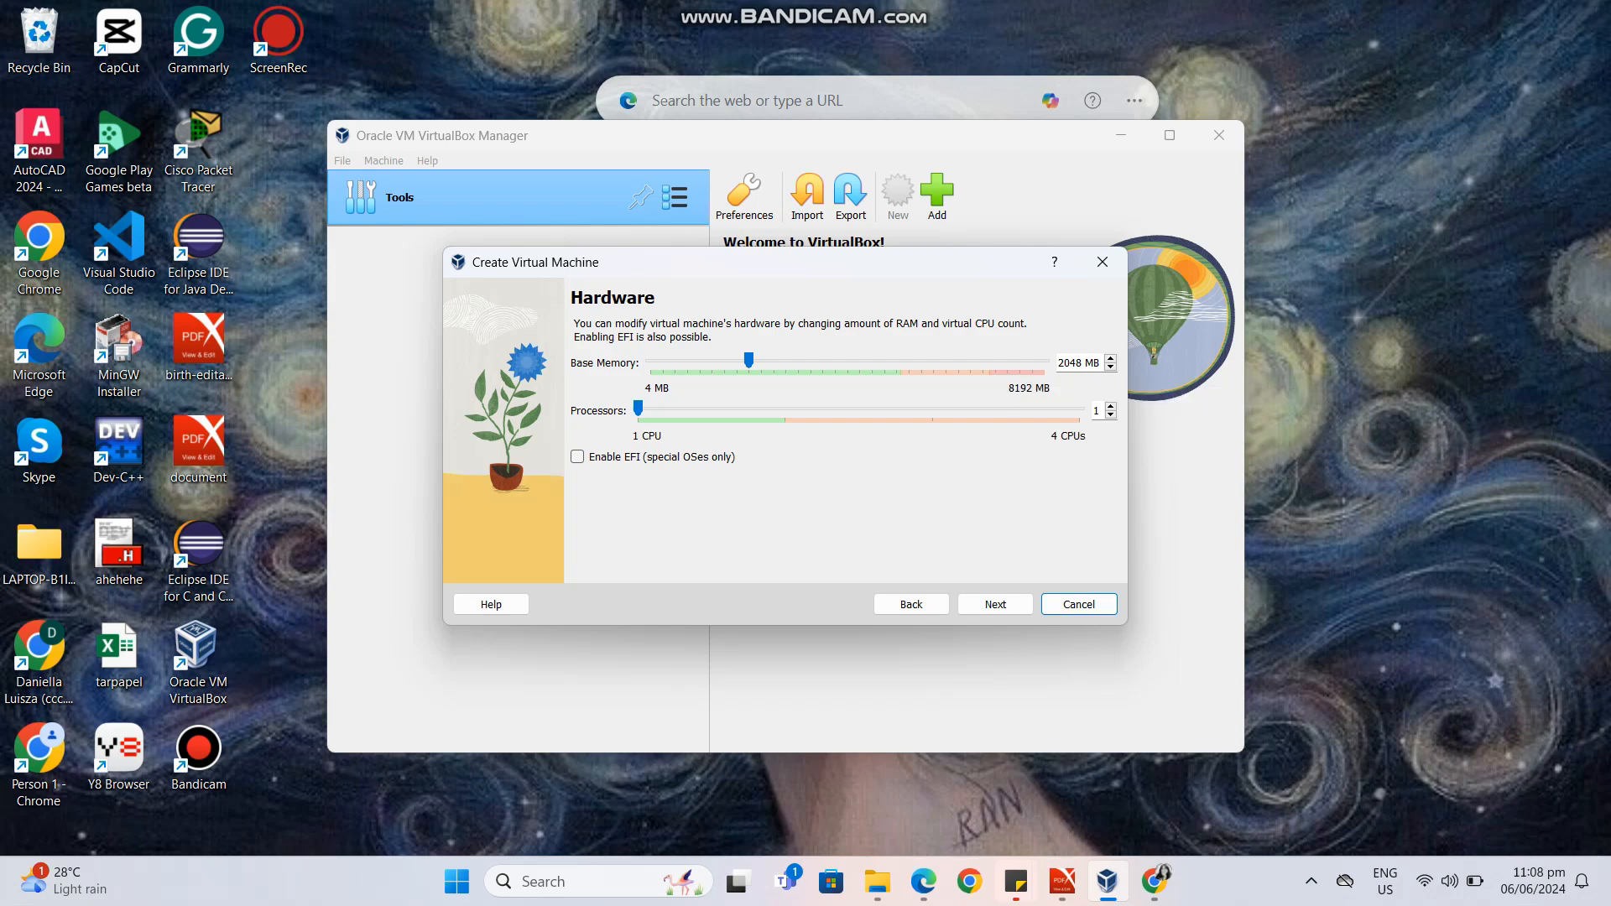
Finish creating the virtual machine with 2048 MB of memory, one processor and a new 25 GB virtual hard disk.
{"action": "left_click", "coordinate": [995, 605]}
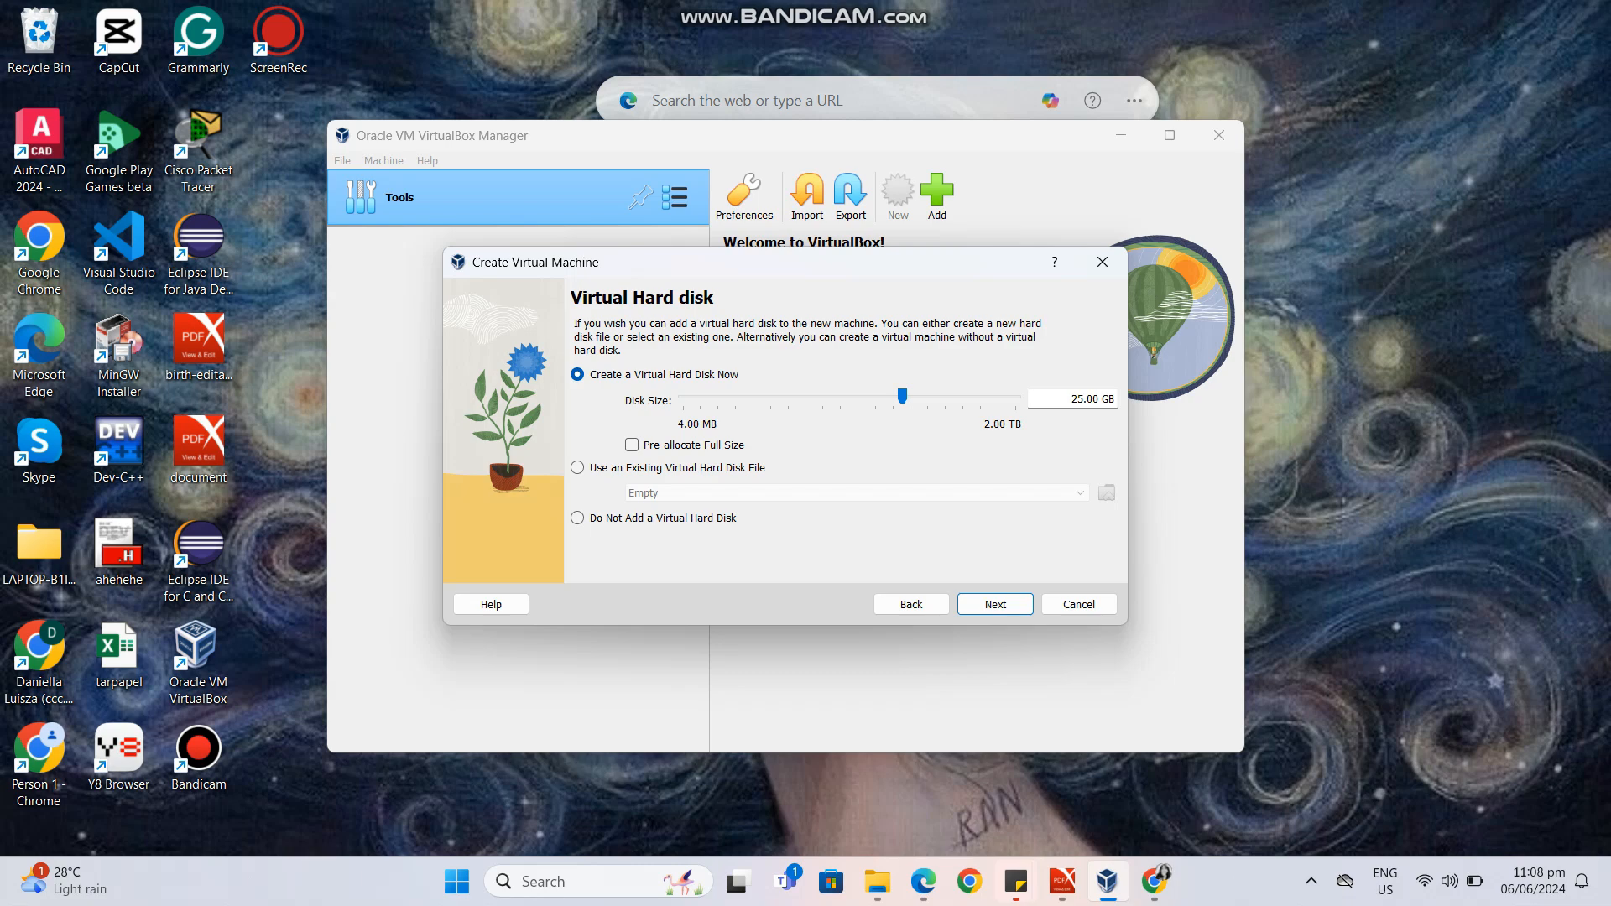
{"action": "key", "text": "Return"}
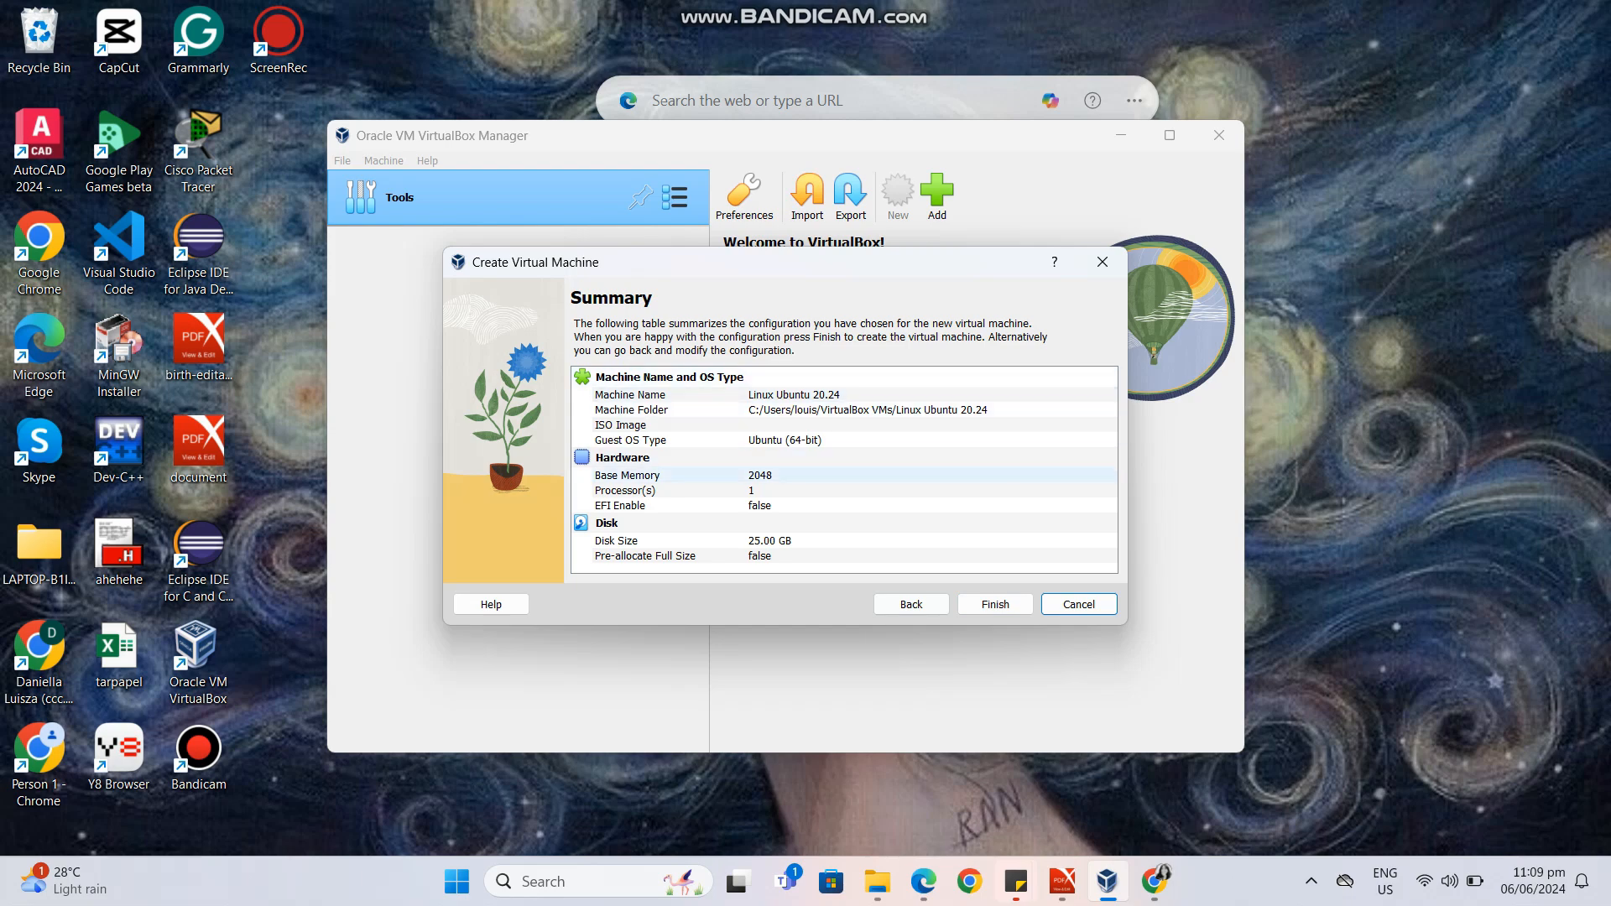
{"action": "left_click", "coordinate": [996, 604]}
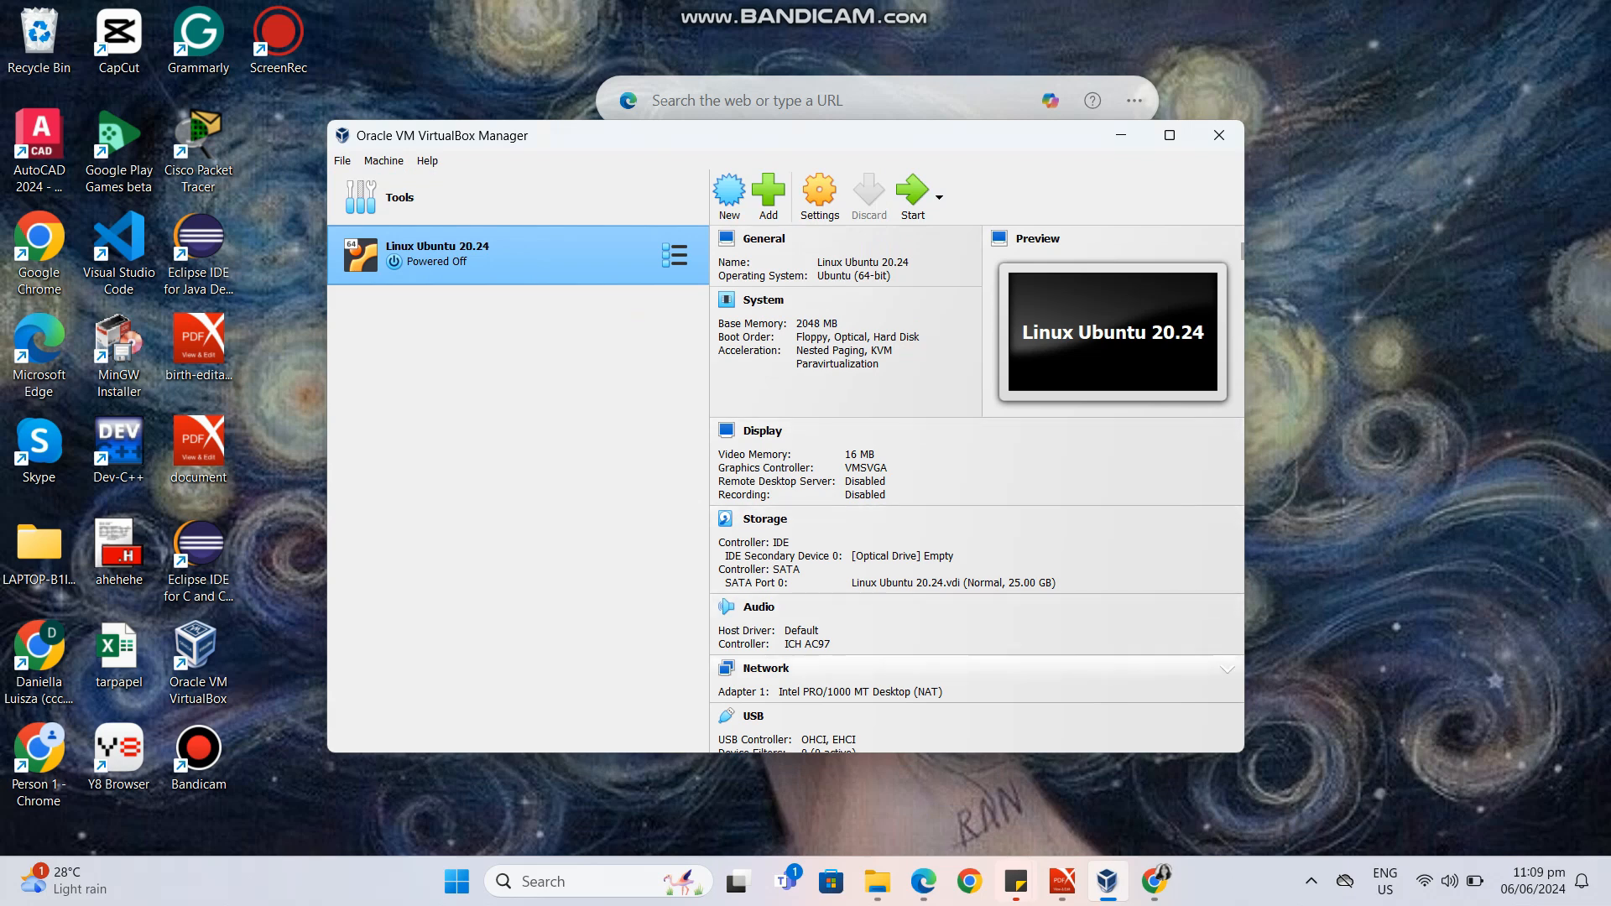
Start the Linux Ubuntu 20.24 machine, mount ubuntu-22.04.4-desktop-amd64.iso from Downloads as its DVD, and retry the boot.
{"action": "scroll", "coordinate": [978, 489], "scroll_direction": "down", "scroll_amount": 3}
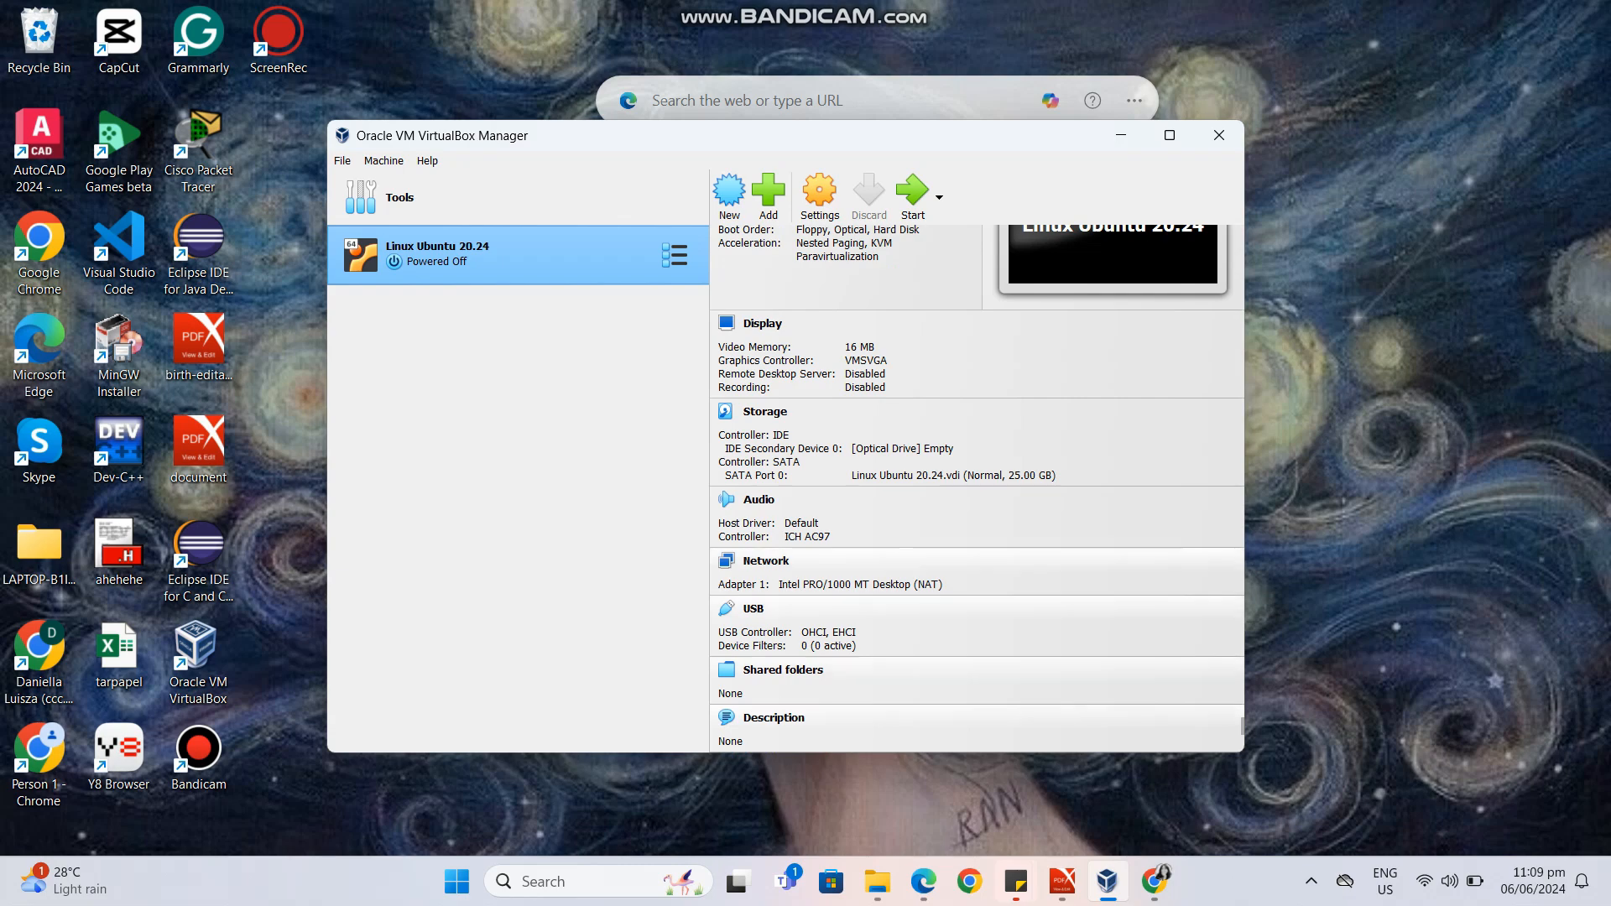
{"action": "scroll", "coordinate": [978, 489], "scroll_direction": "up", "scroll_amount": 3}
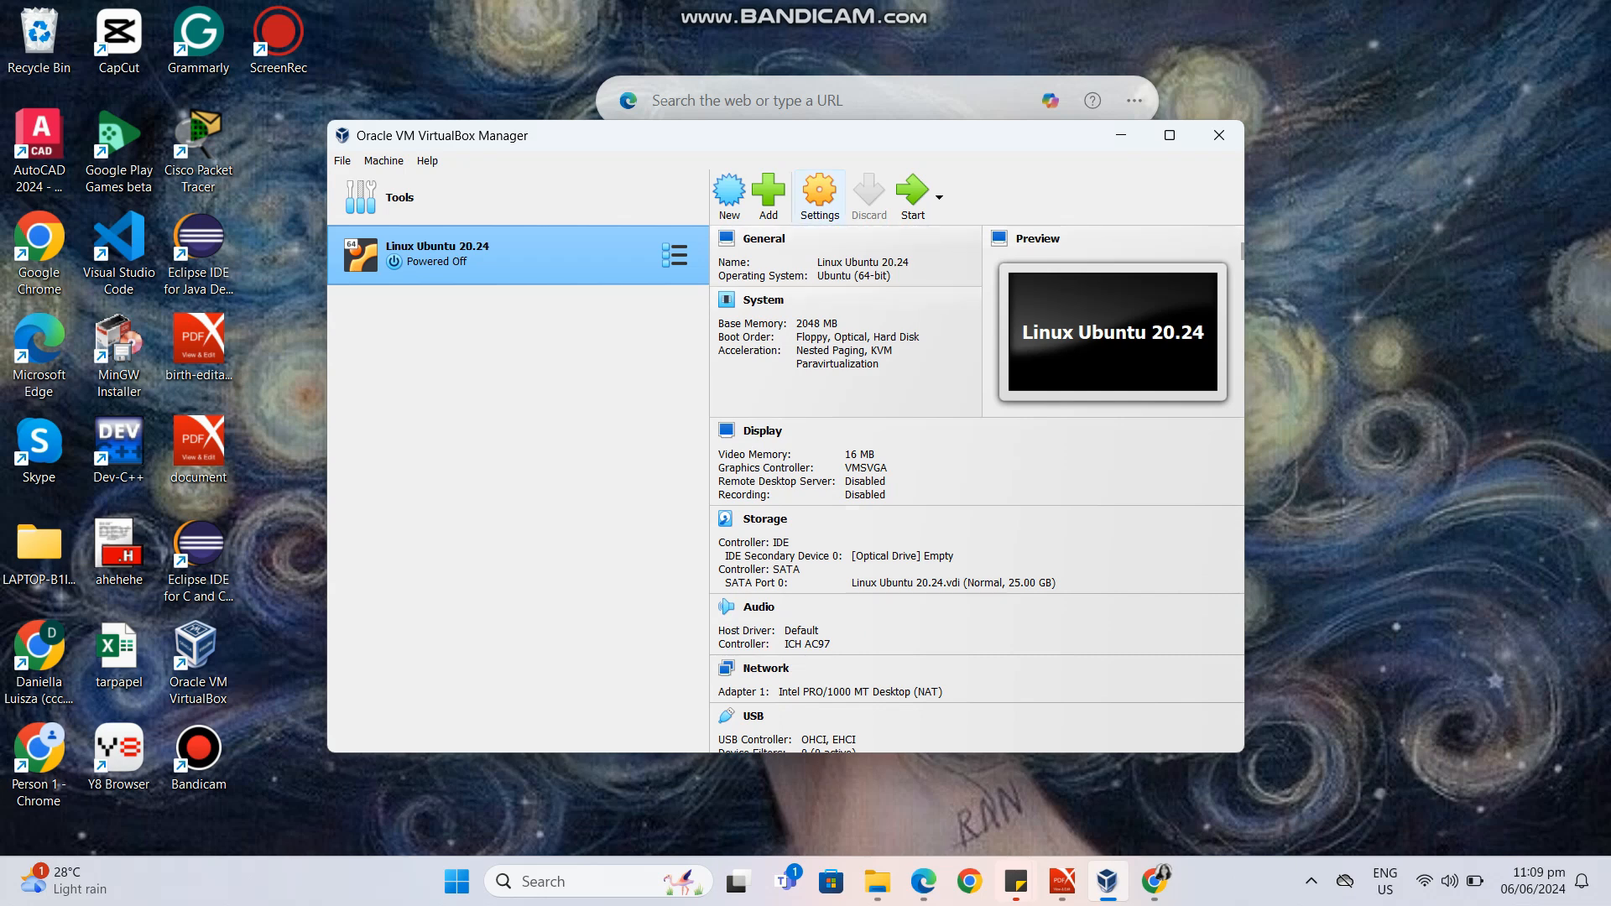
{"action": "left_click", "coordinate": [913, 197]}
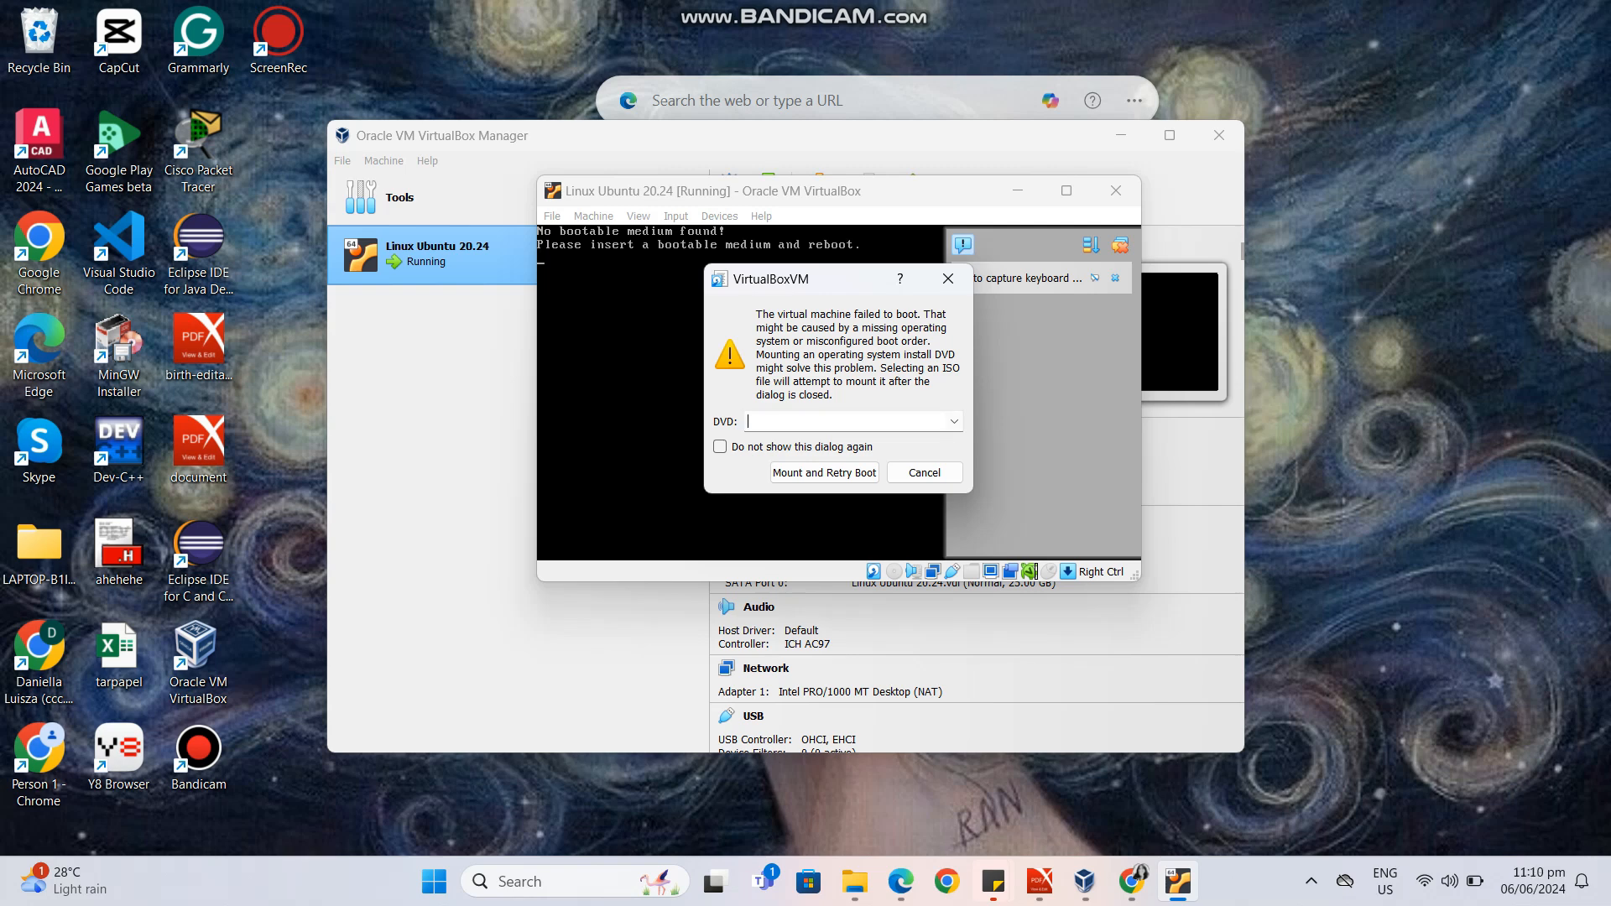
{"action": "left_click", "coordinate": [955, 421]}
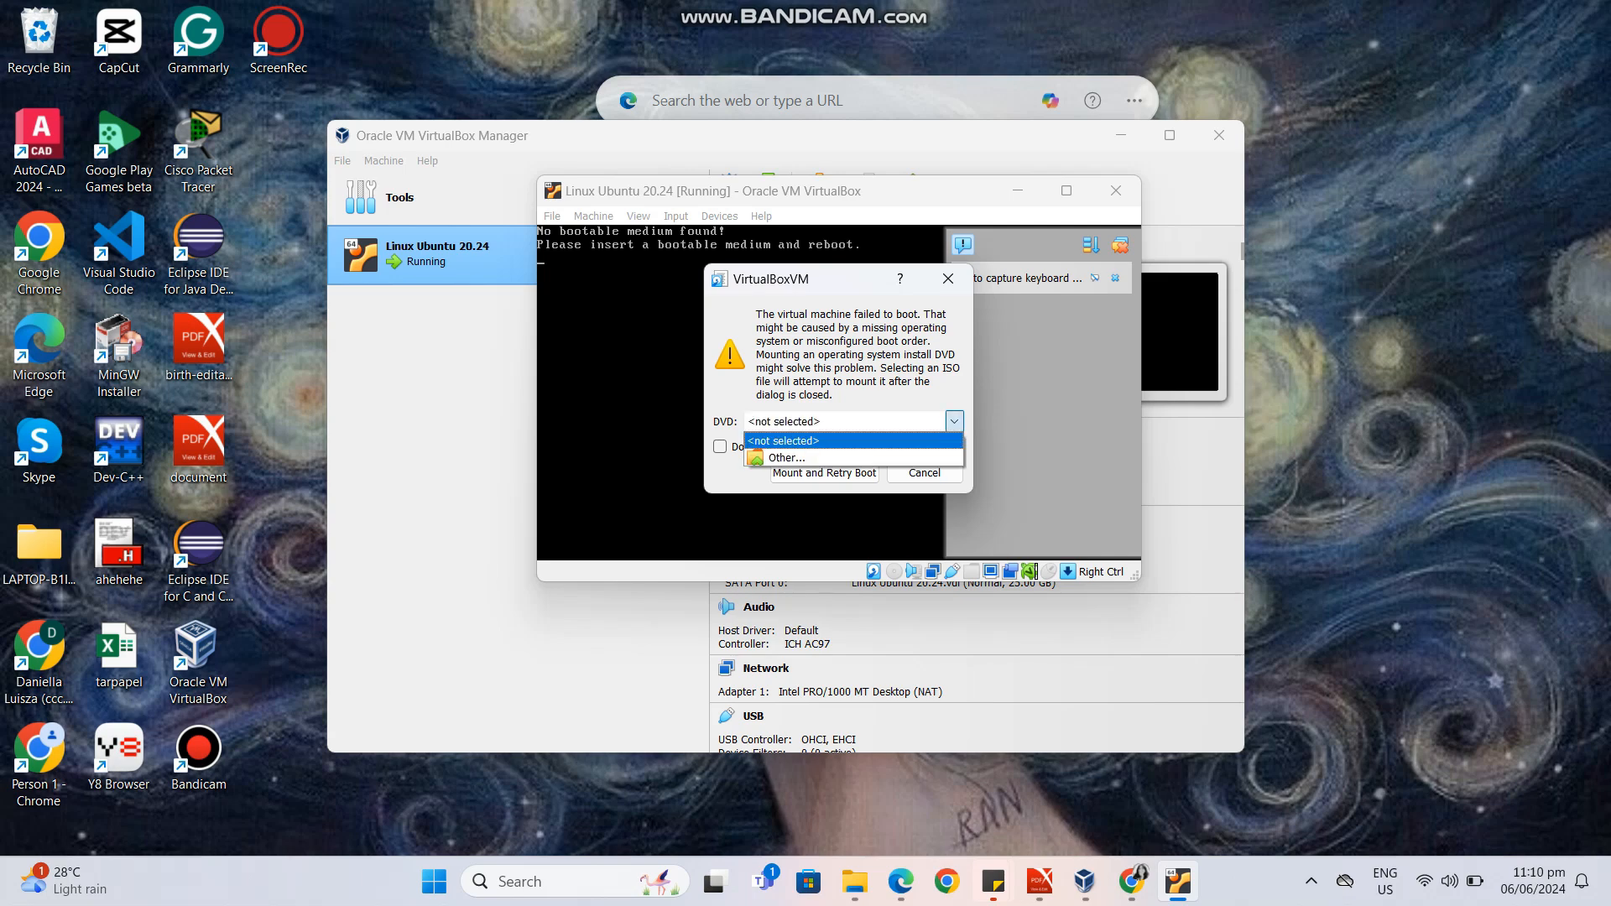
{"action": "left_click", "coordinate": [854, 458]}
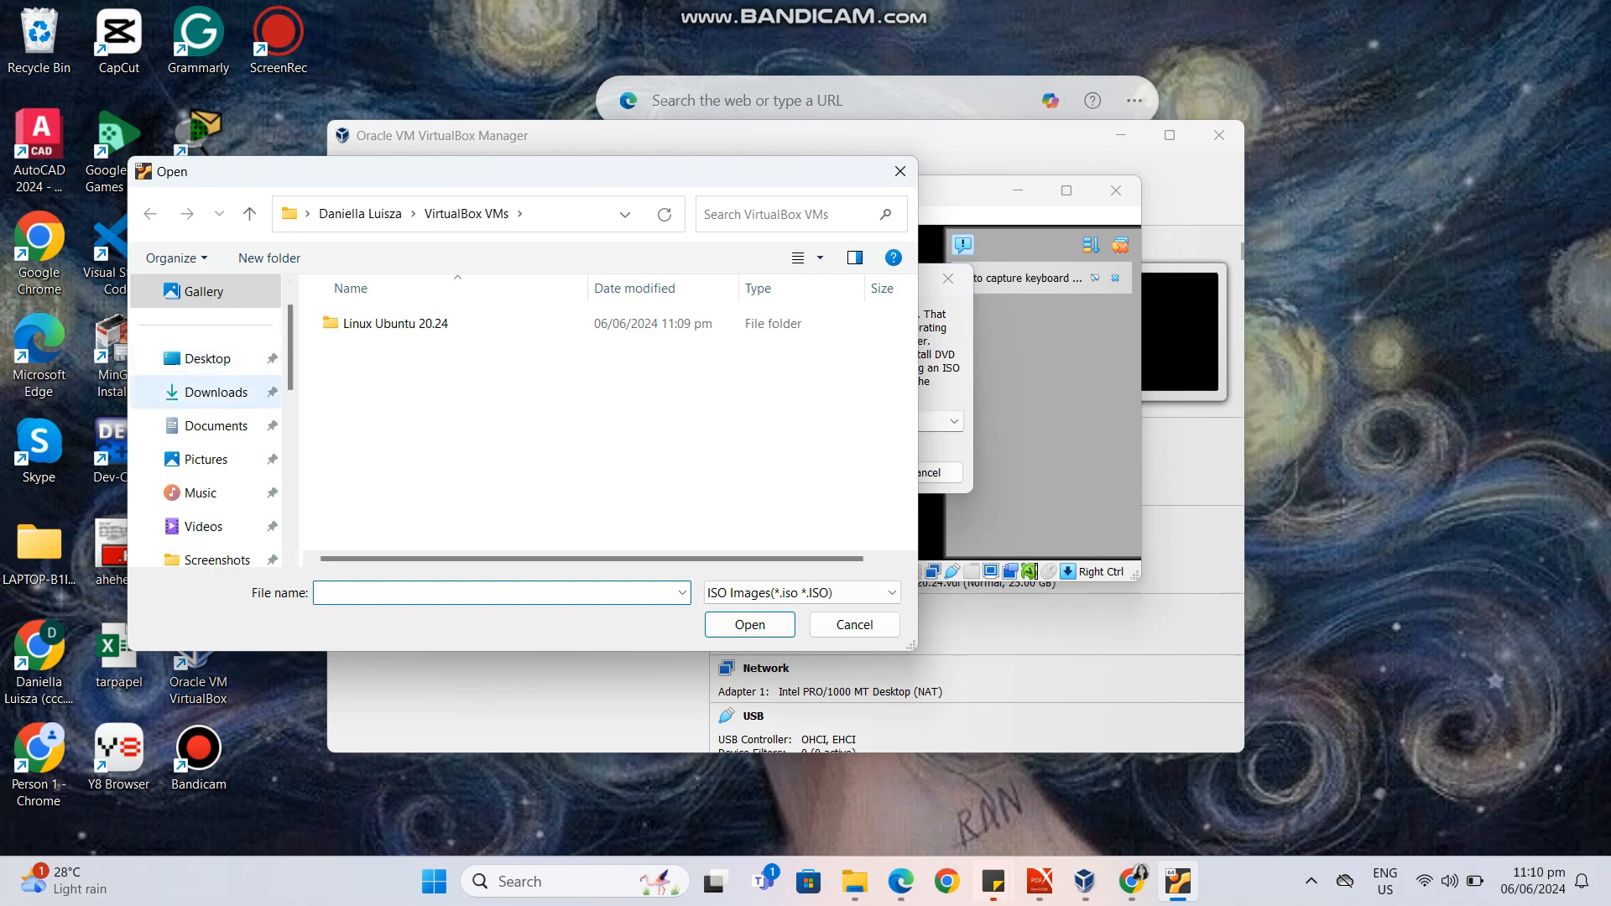
{"action": "left_click", "coordinate": [216, 392]}
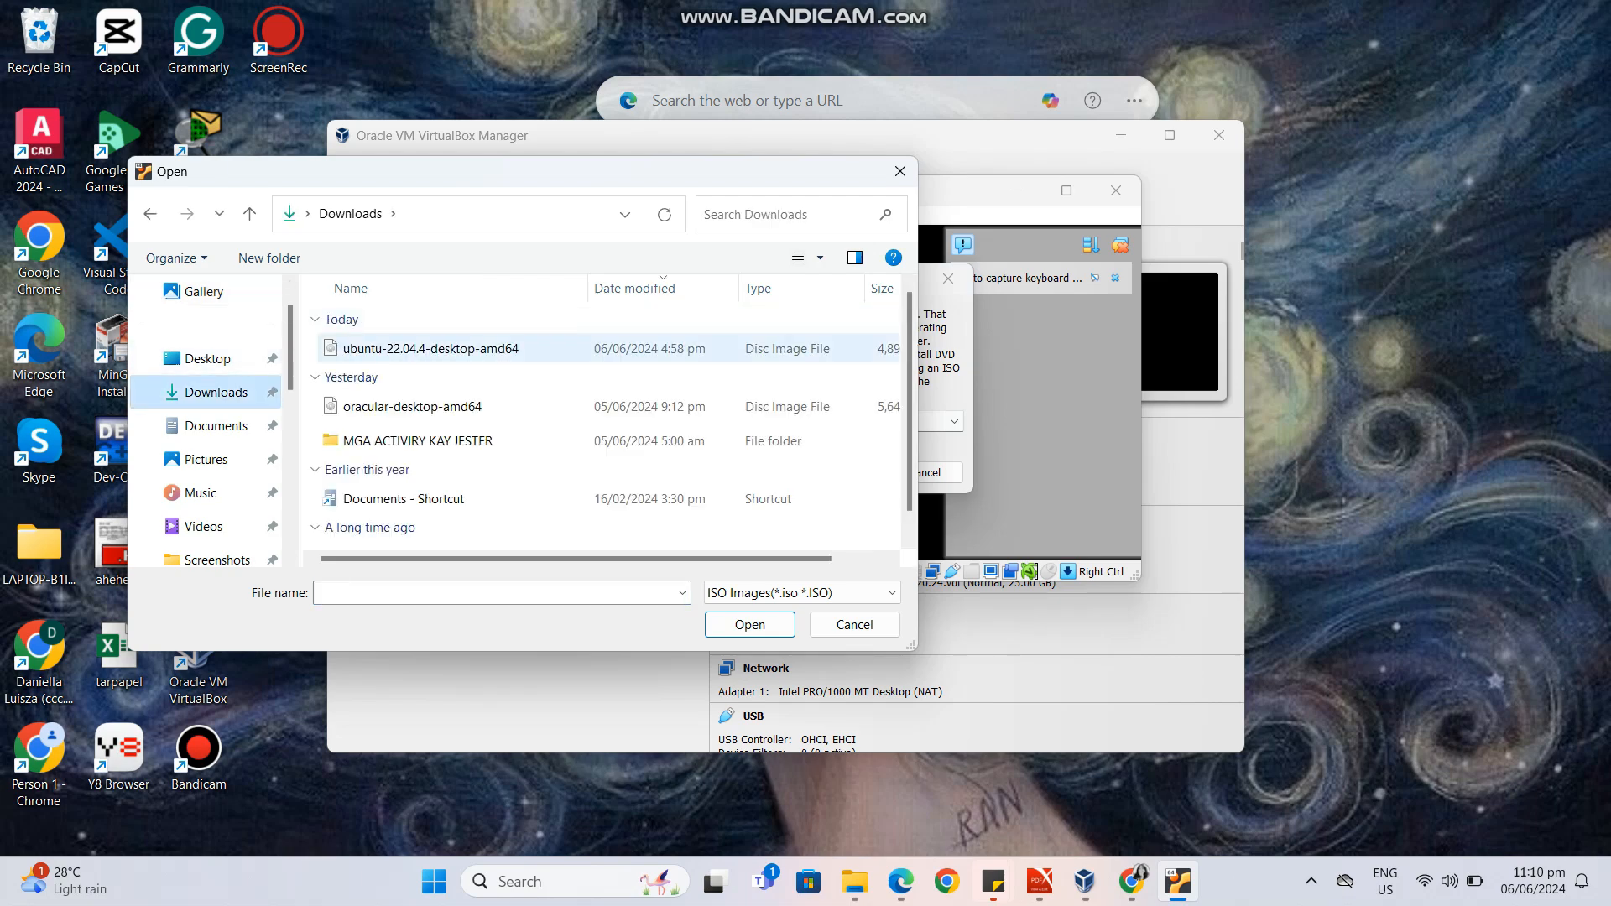
{"action": "double_click", "coordinate": [431, 349]}
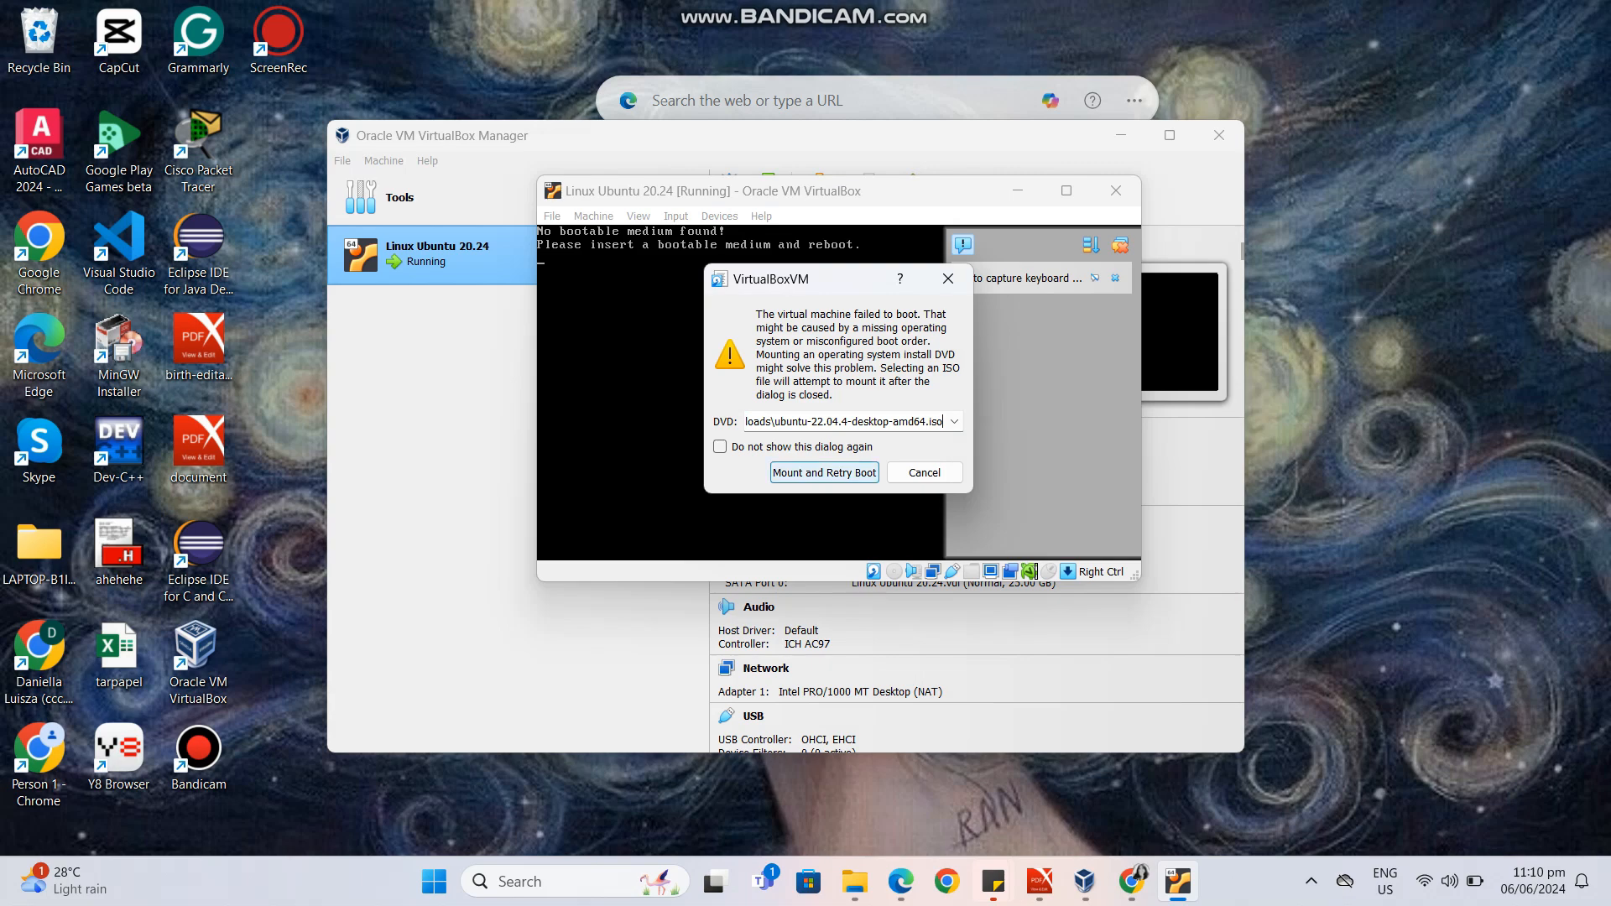
{"action": "left_click", "coordinate": [825, 473]}
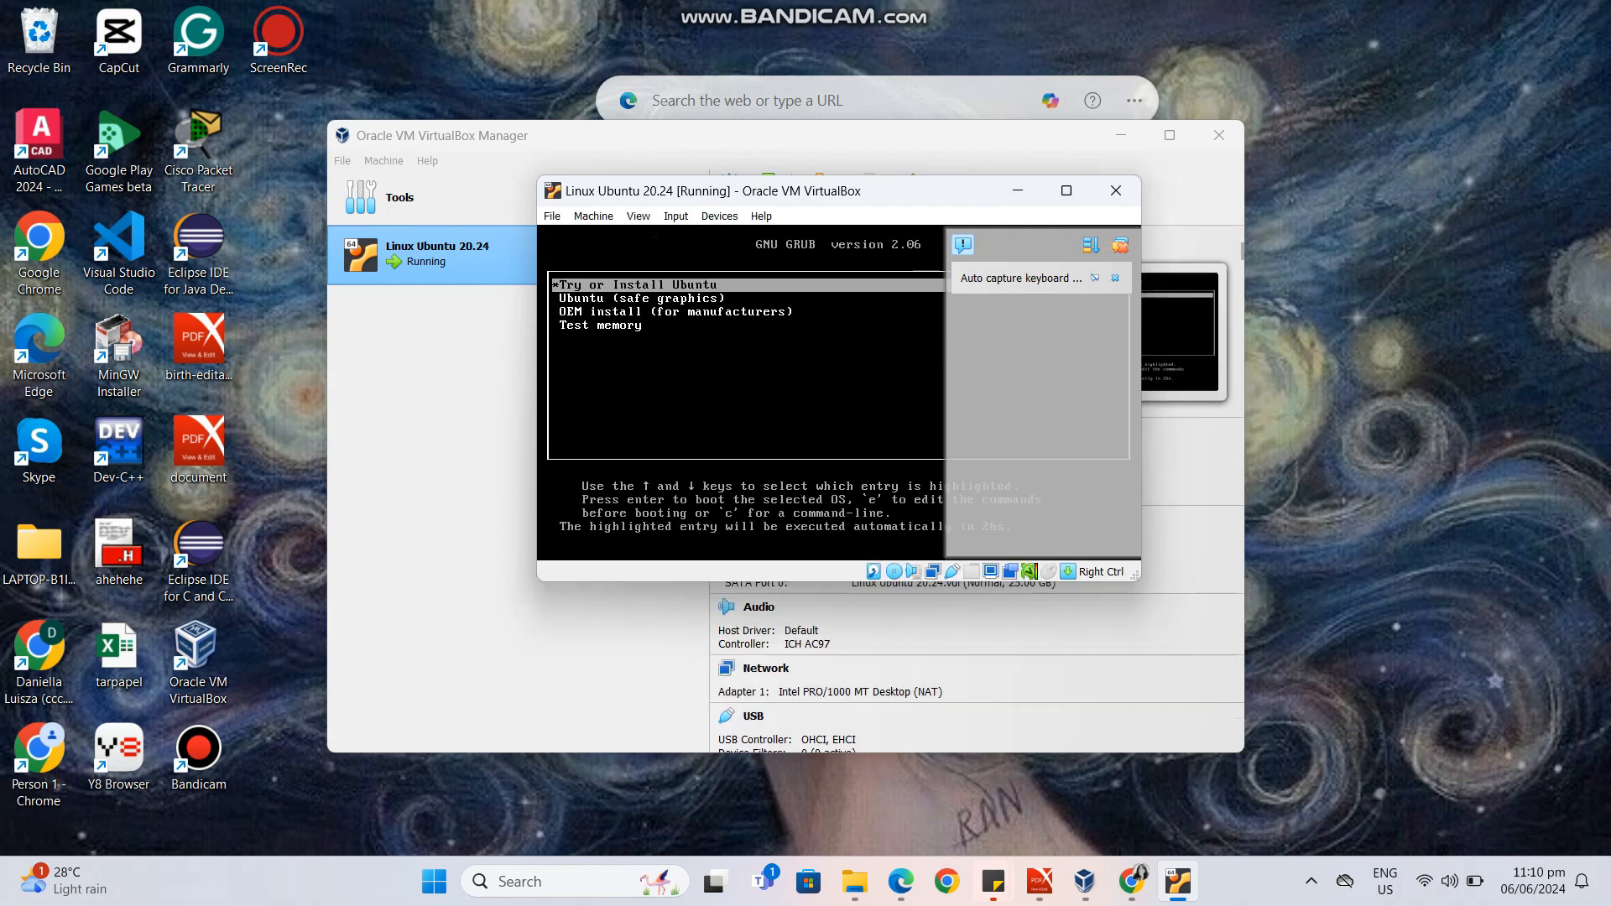
Capture the mouse and keyboard in the virtual machine and boot the Try or Install Ubuntu entry.
{"action": "left_click", "coordinate": [730, 352]}
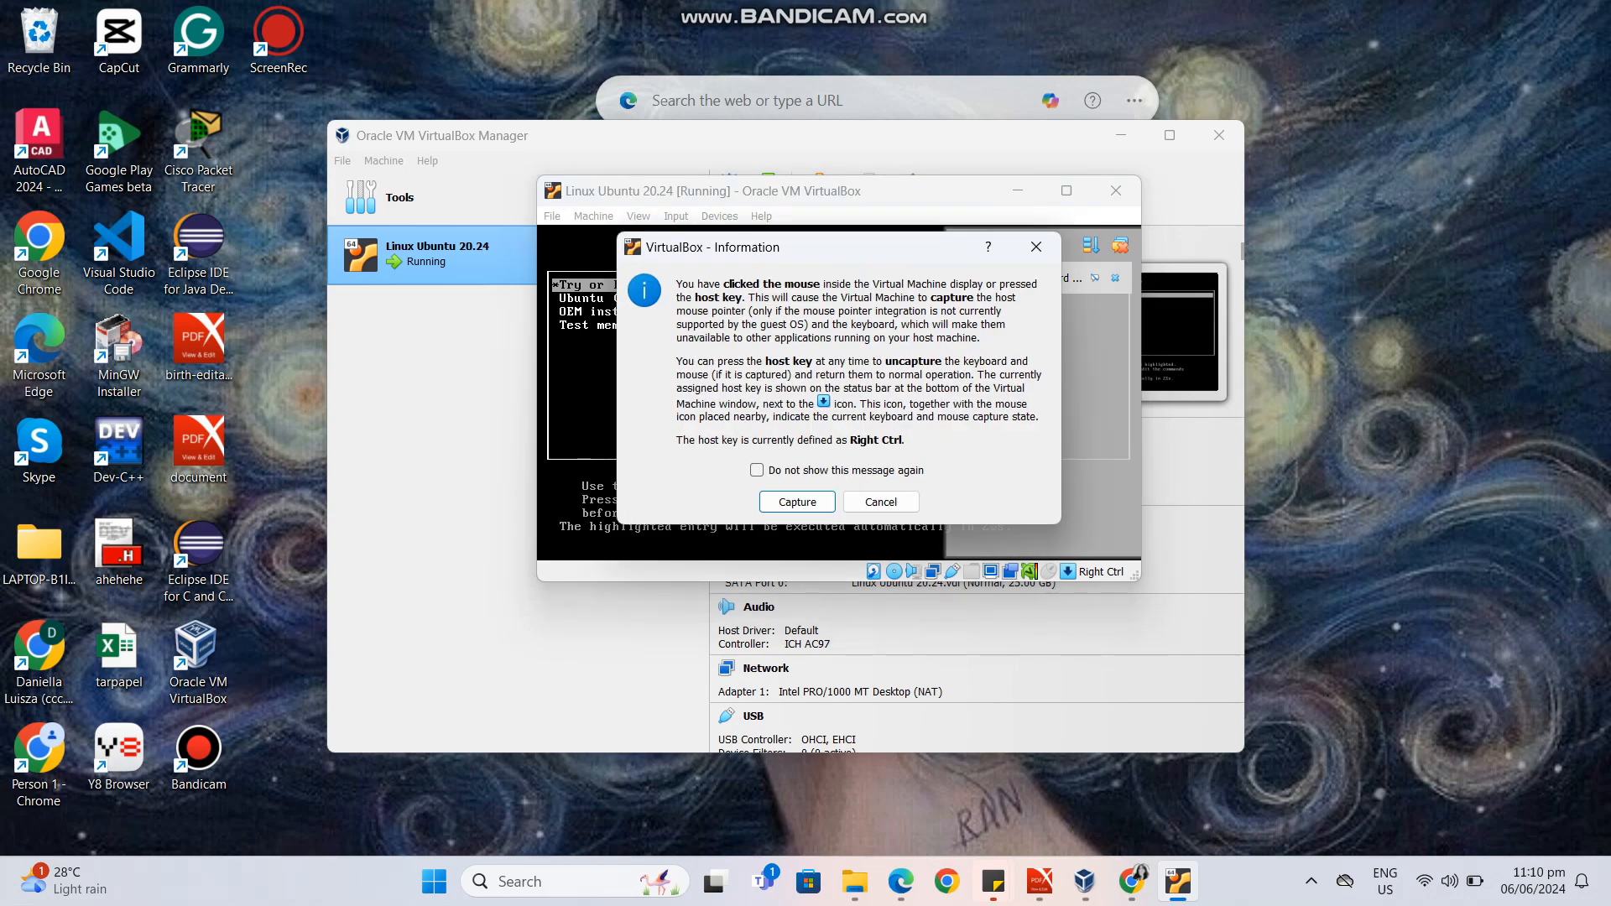
{"action": "left_click", "coordinate": [797, 502]}
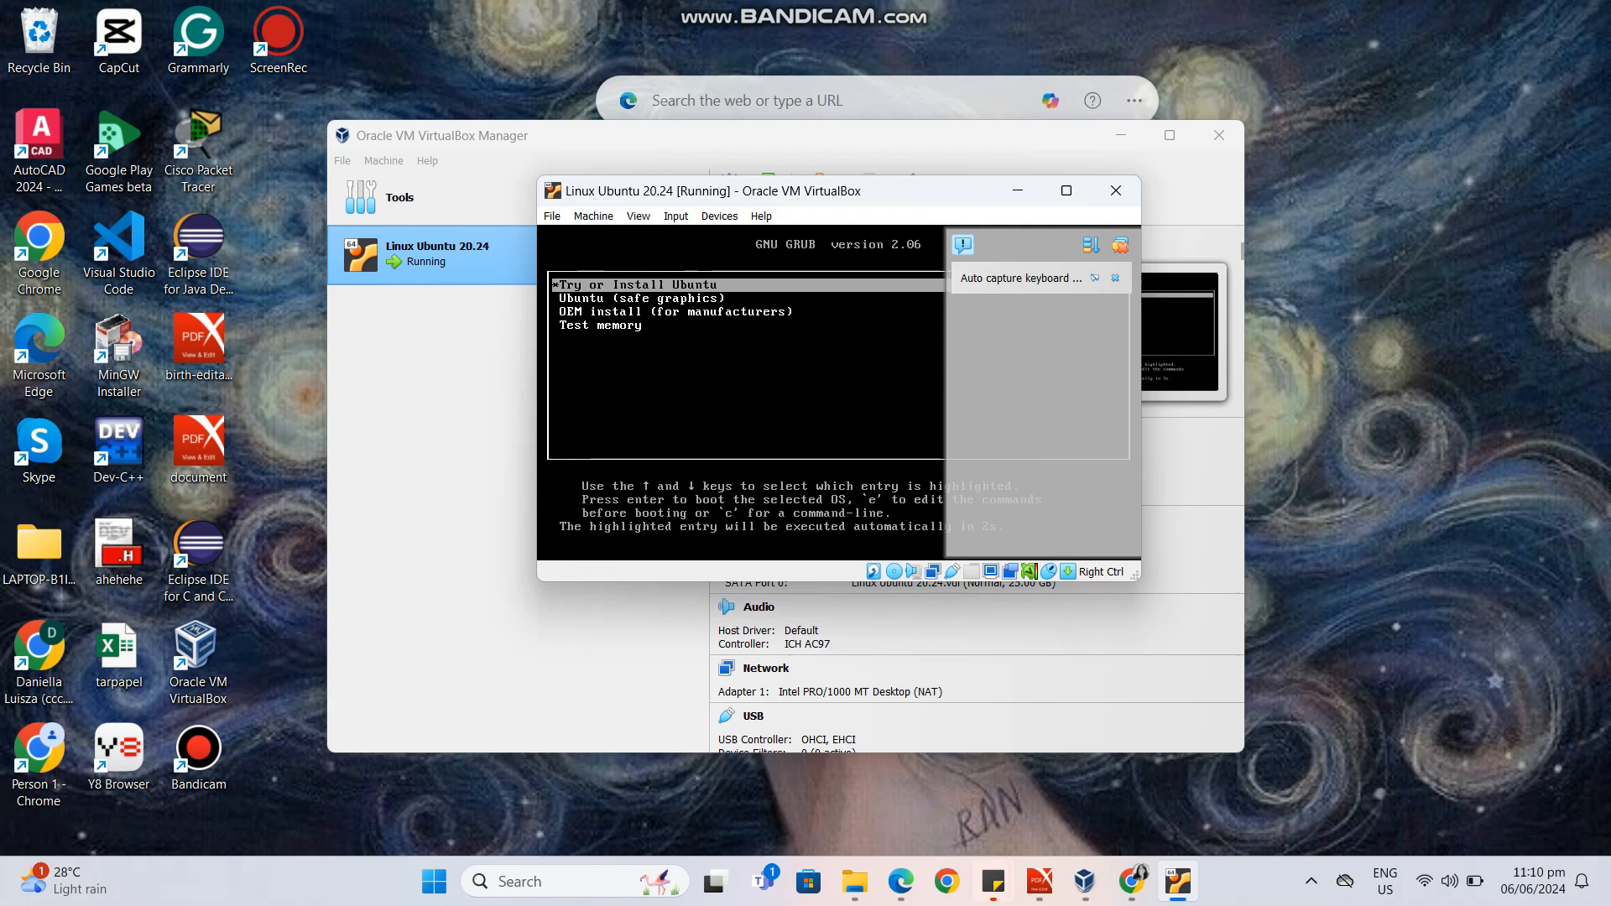
{"action": "key", "text": "Return"}
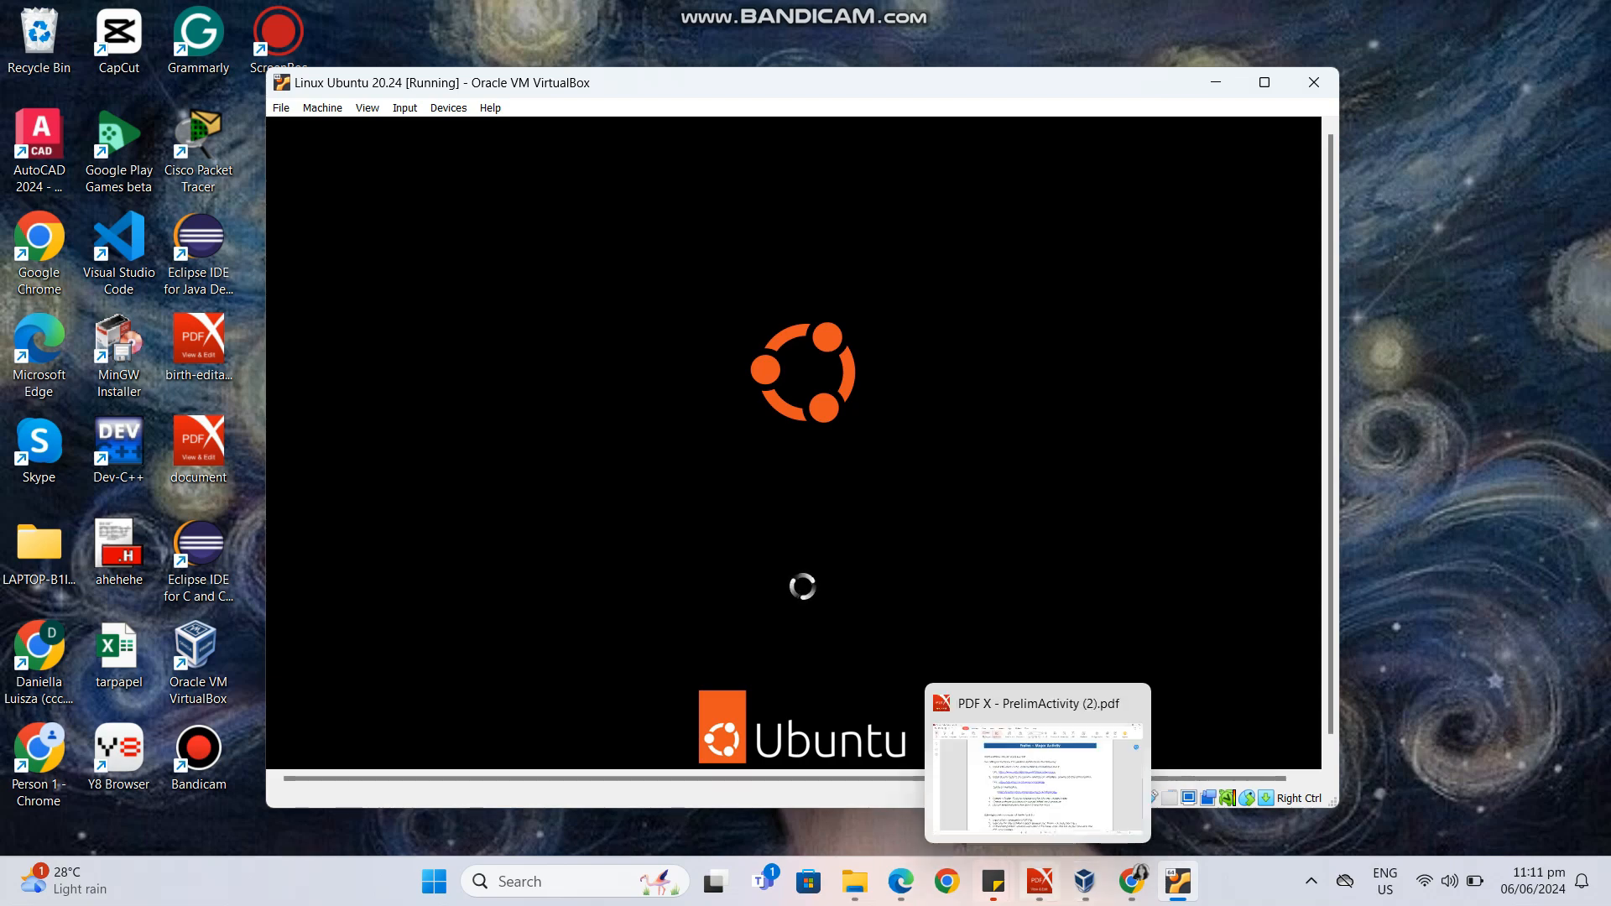
Bring up the PrelimActivity (2) PDF behind the virtual machine window, and choose to try Ubuntu without installing it.
{"action": "left_click", "coordinate": [1040, 881]}
{"action": "left_click", "coordinate": [1085, 881]}
{"action": "left_click", "coordinate": [1178, 881]}
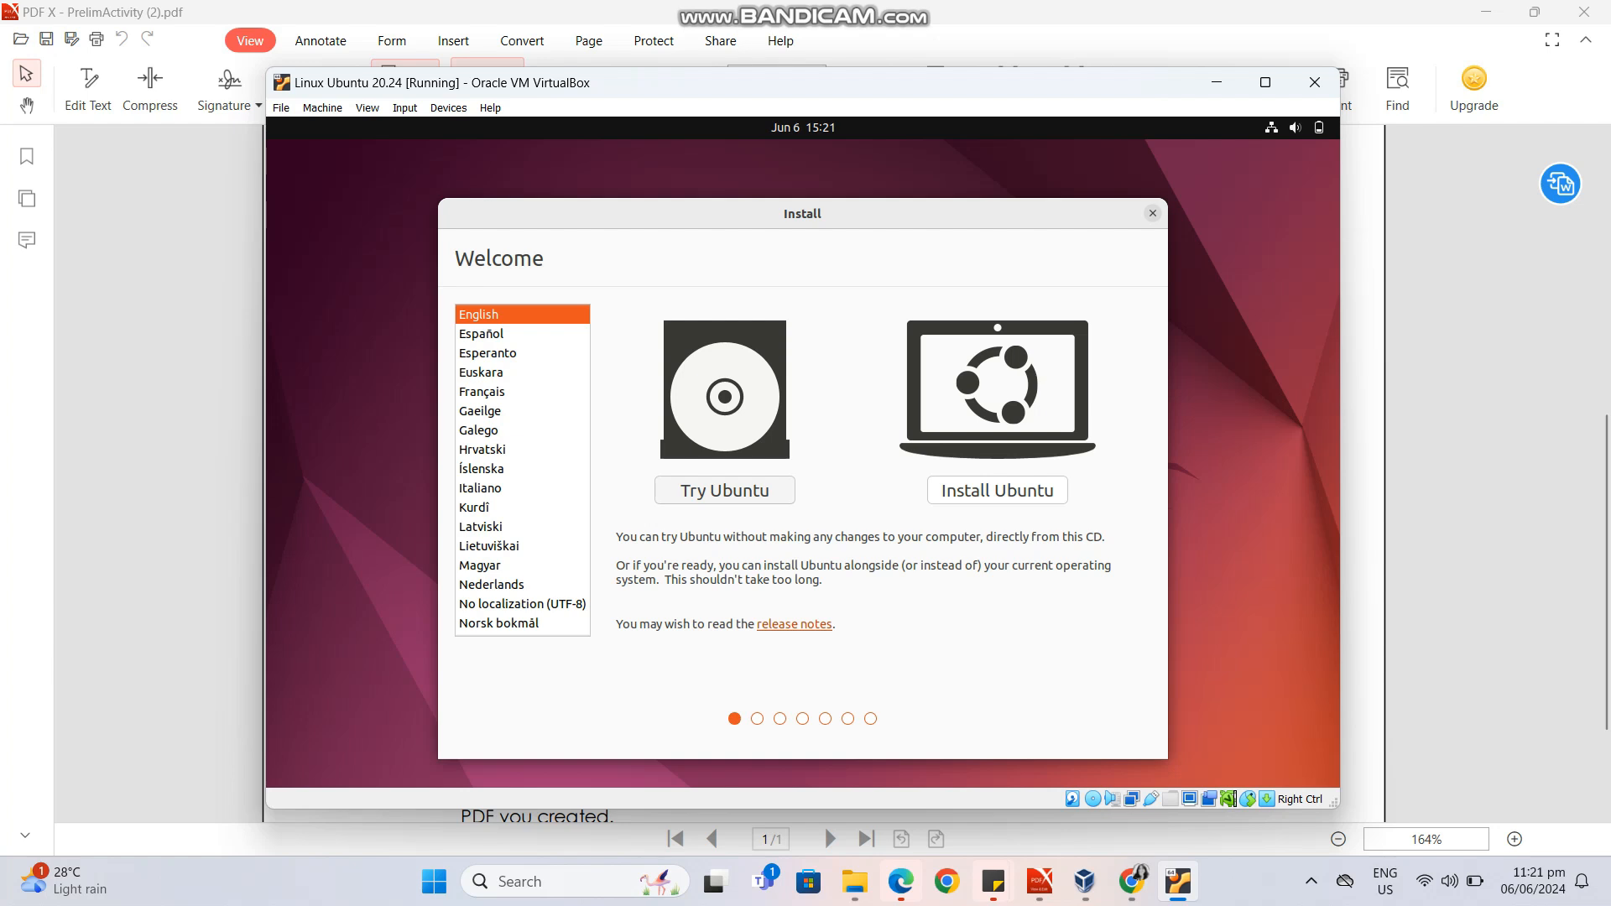
{"action": "left_click", "coordinate": [725, 490]}
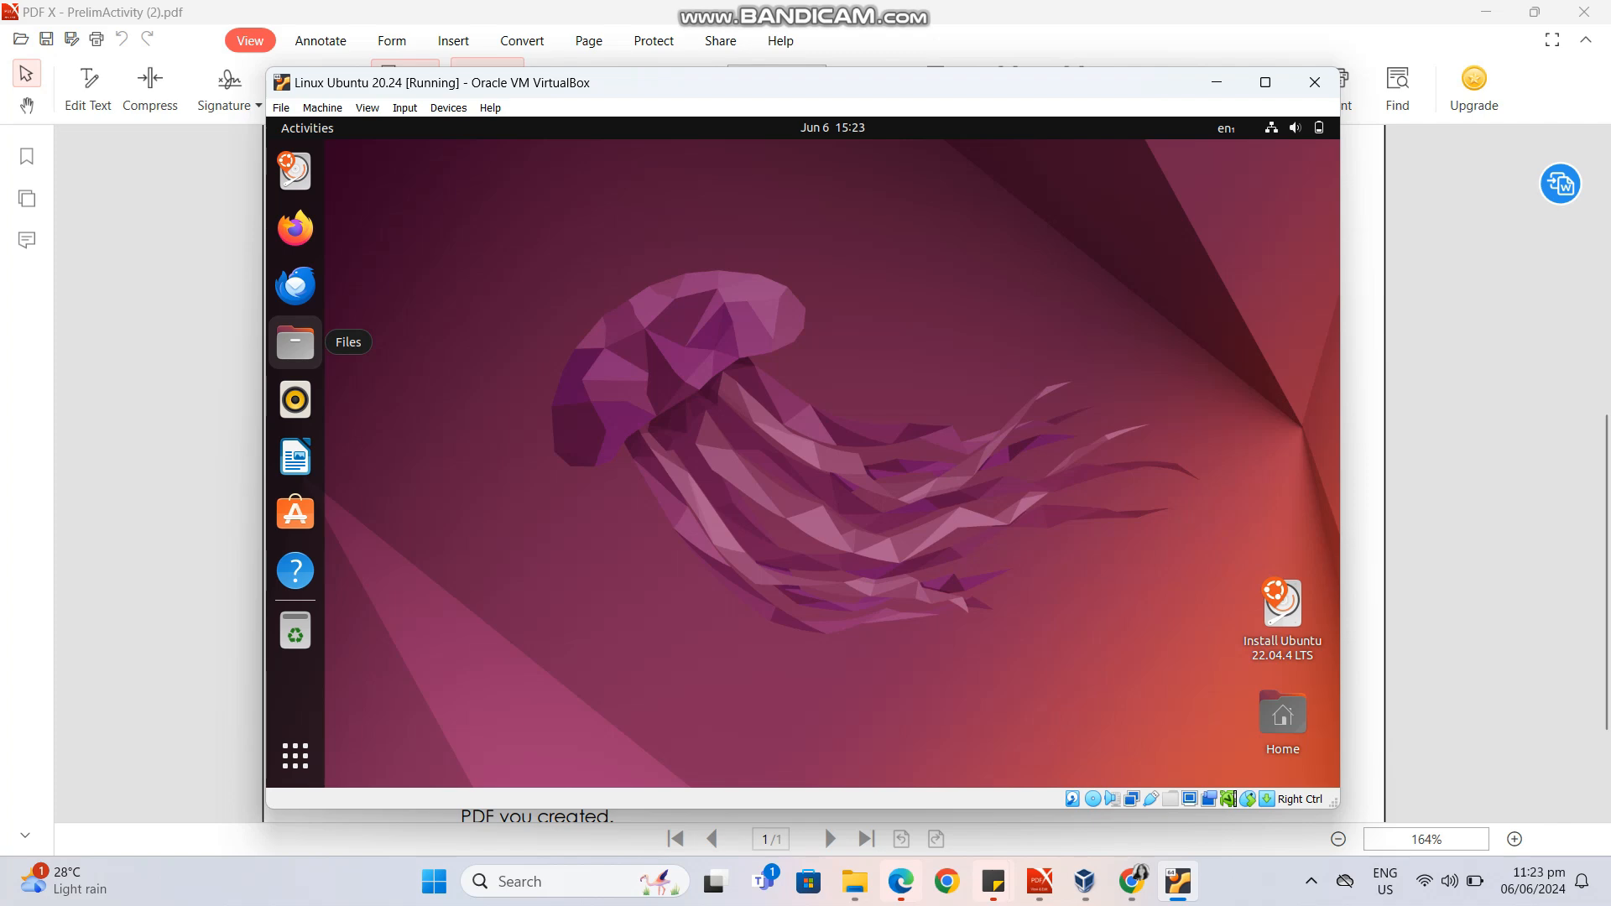
Create a folder named IT 231 in the Ubuntu Home folder.
{"action": "left_click", "coordinate": [295, 342]}
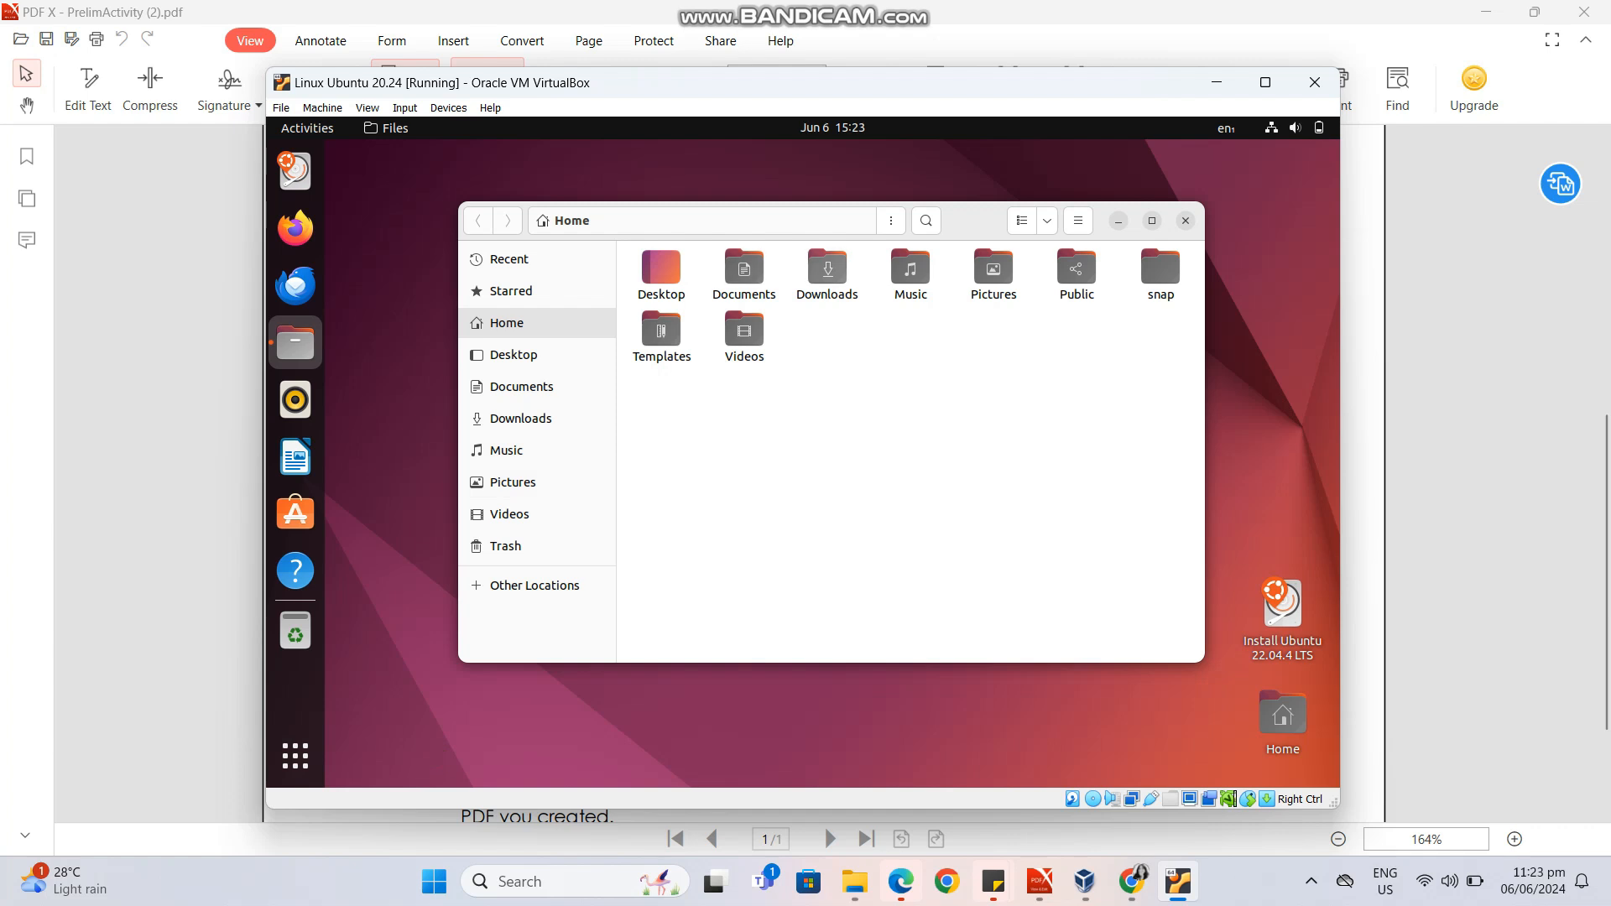
{"action": "right_click", "coordinate": [804, 384]}
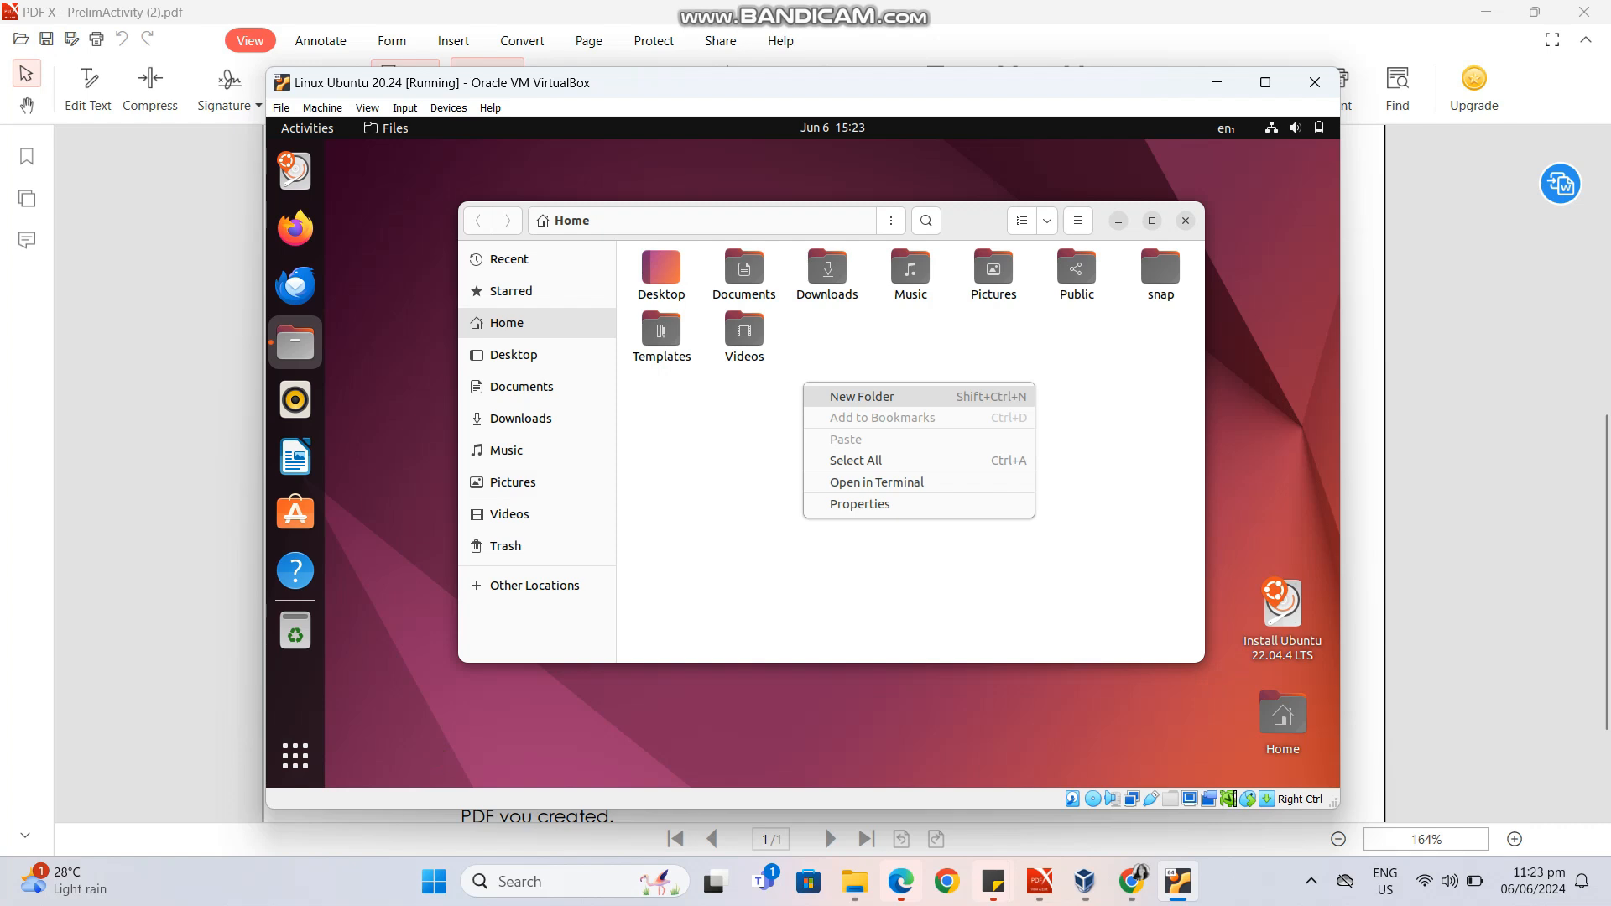
{"action": "key", "text": "ctrl+shift+n"}
{"action": "left_click", "coordinate": [863, 397]}
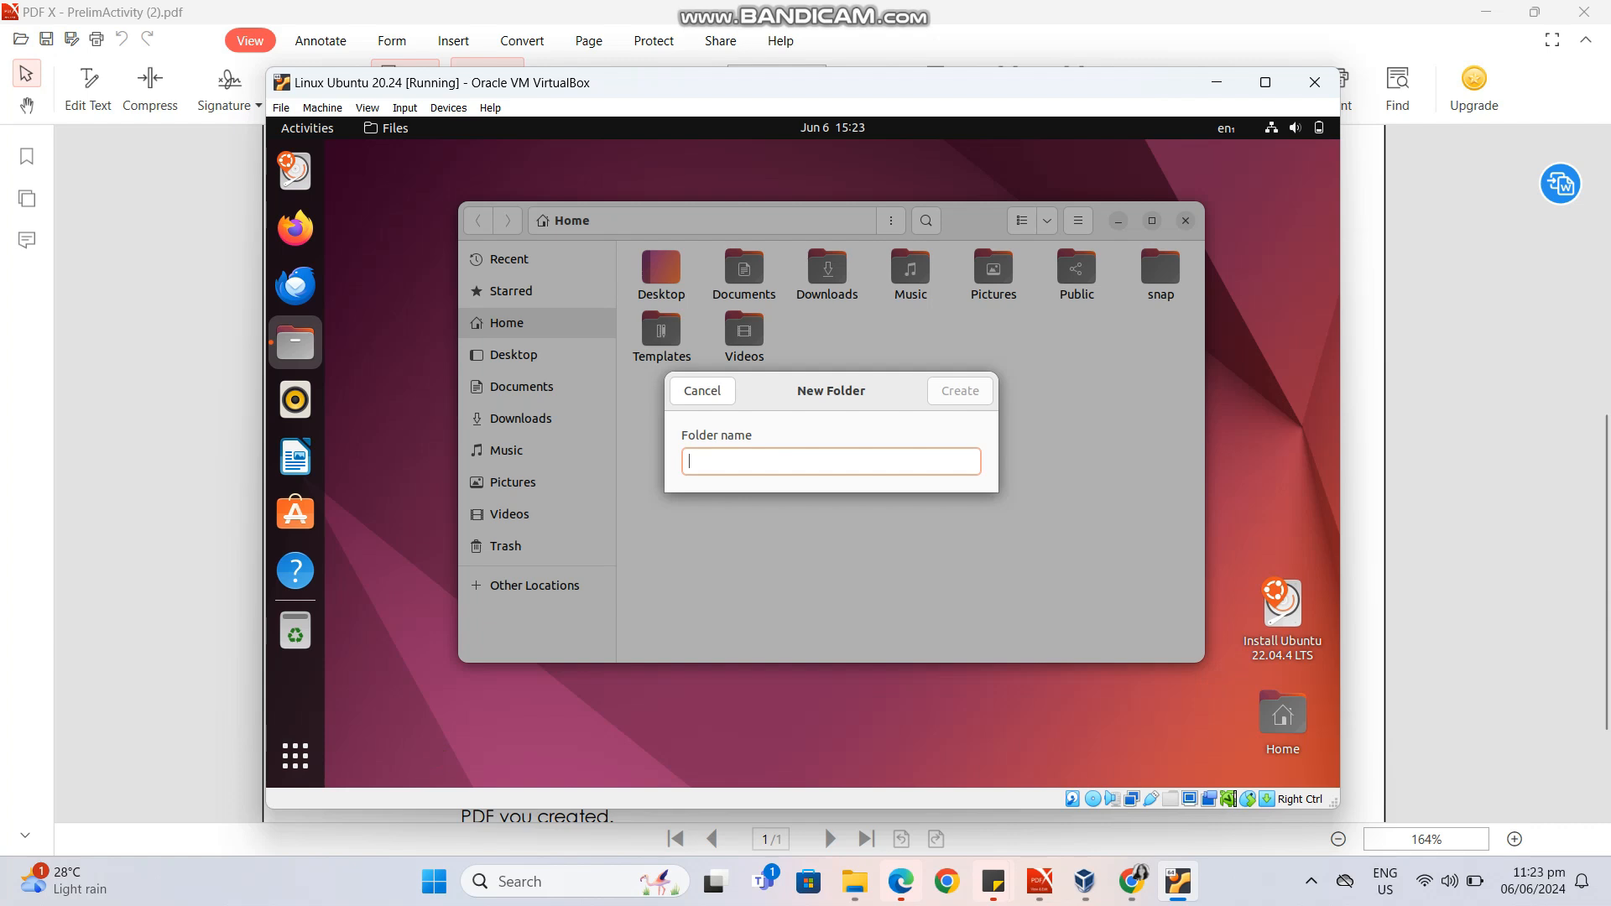
{"action": "type", "text": "IT"}
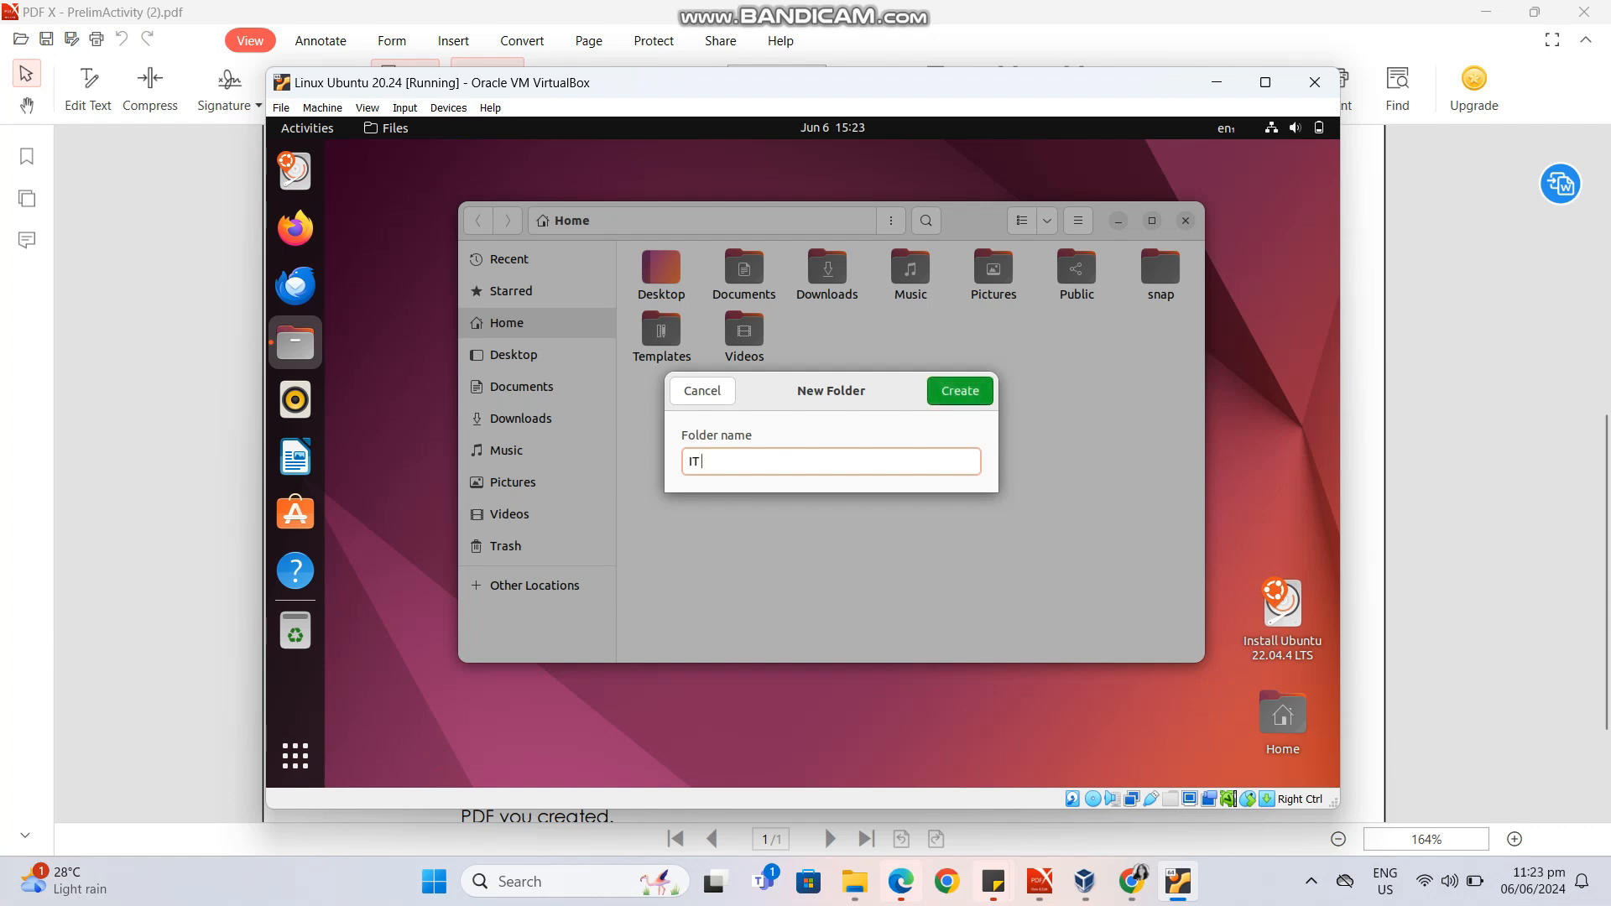
{"action": "type", "text": " 231"}
{"action": "key", "text": "Return"}
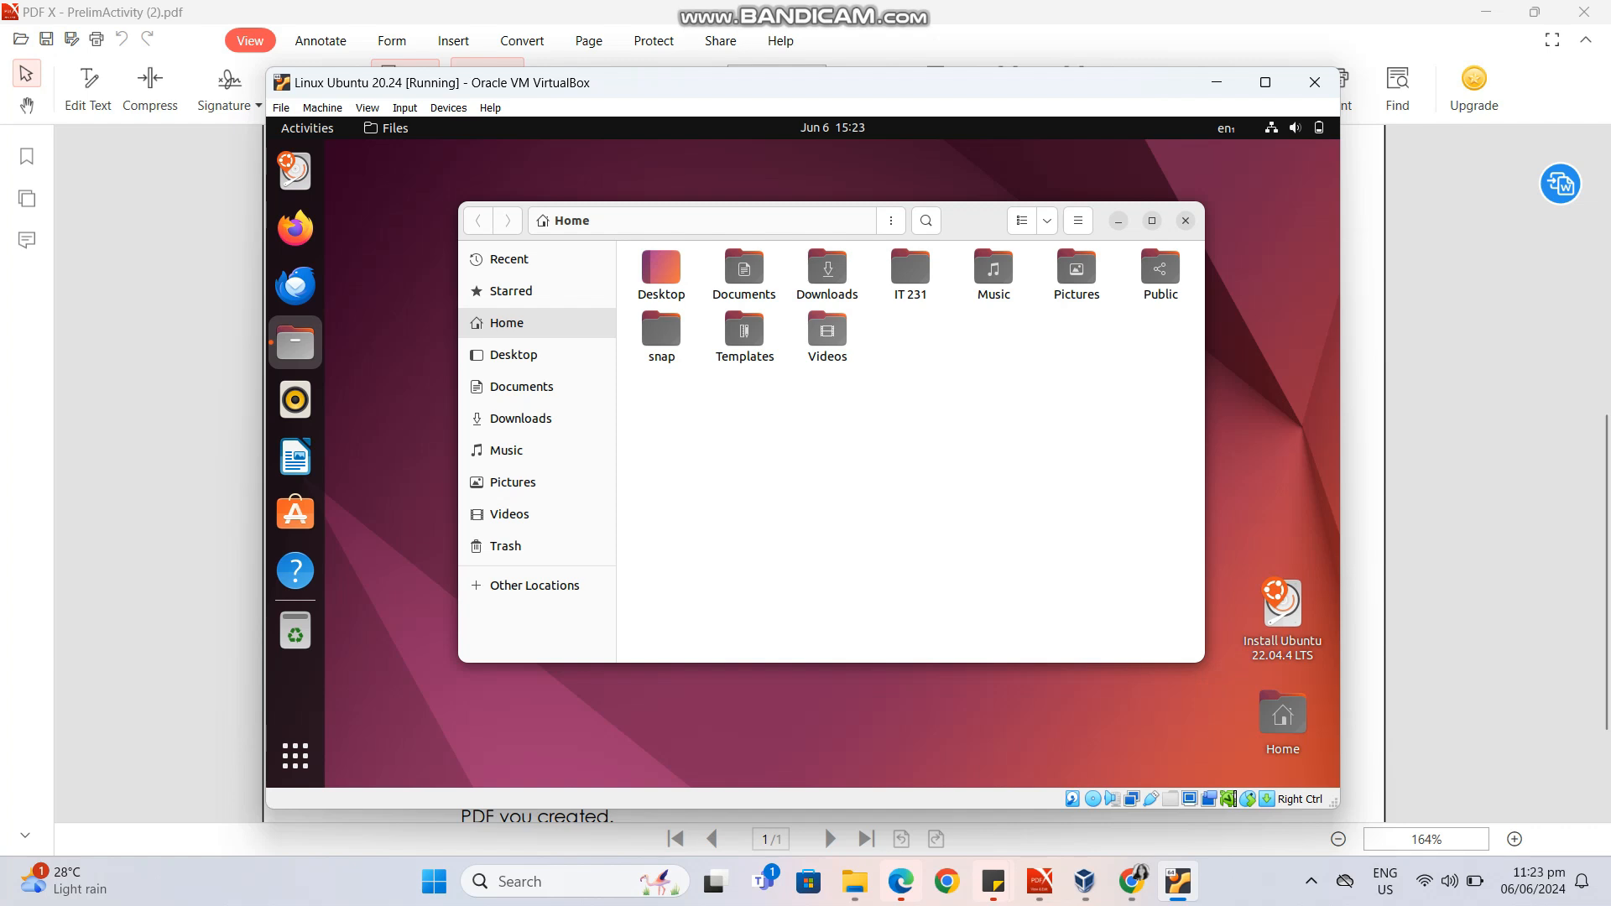
Copy the Videos folder from Home into the IT 231 folder.
{"action": "left_click", "coordinate": [828, 332]}
{"action": "right_click", "coordinate": [823, 333]}
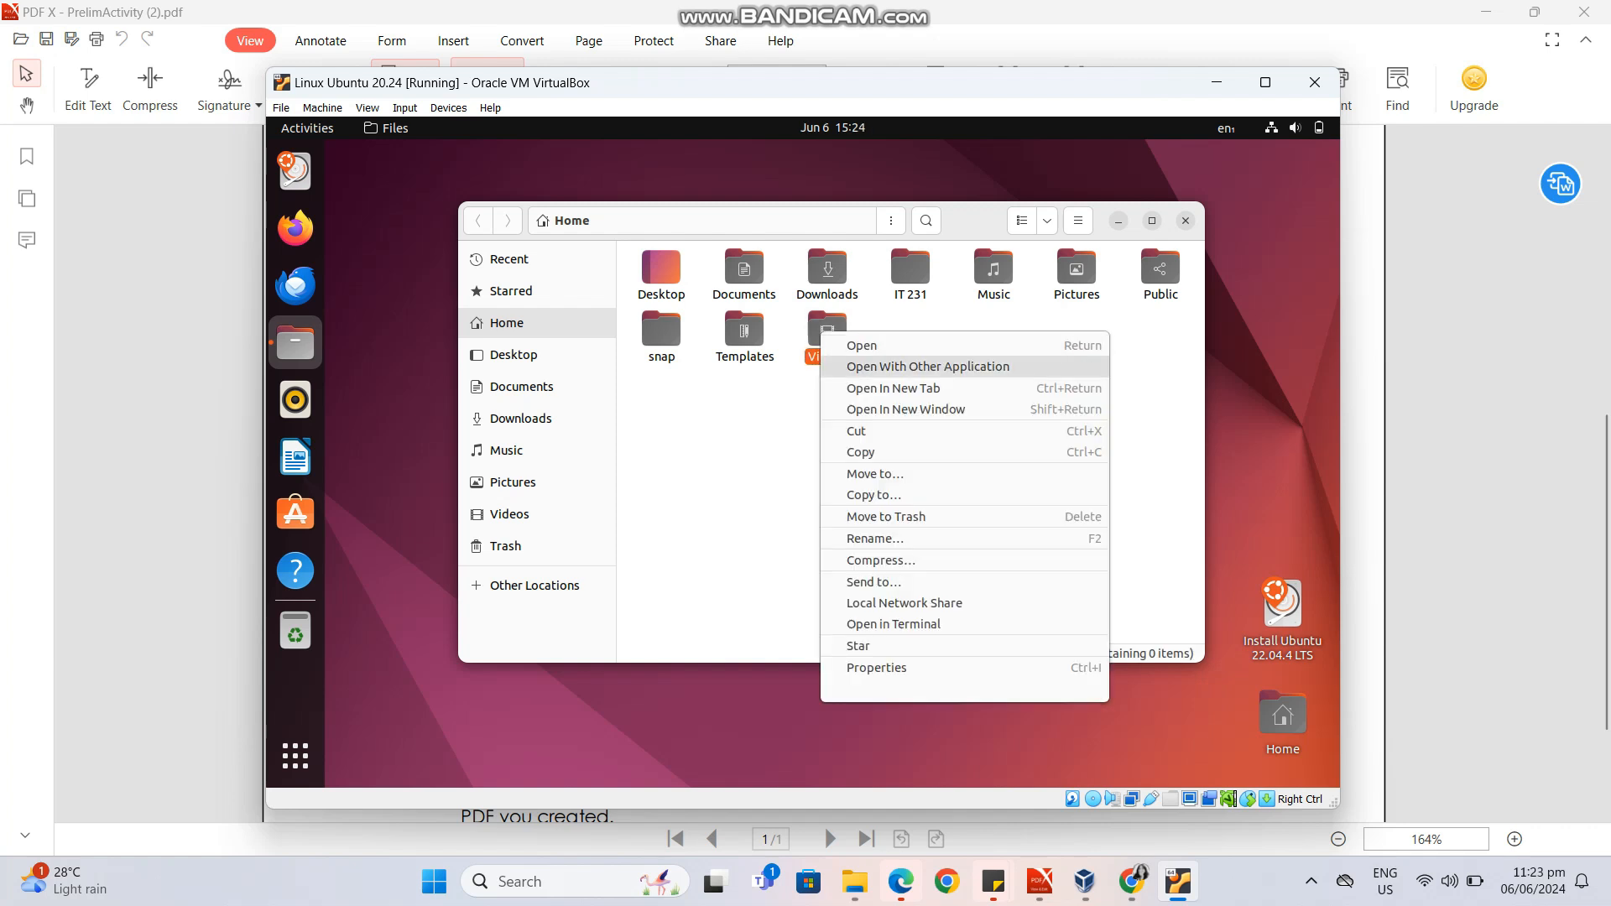
{"action": "left_click", "coordinate": [861, 451]}
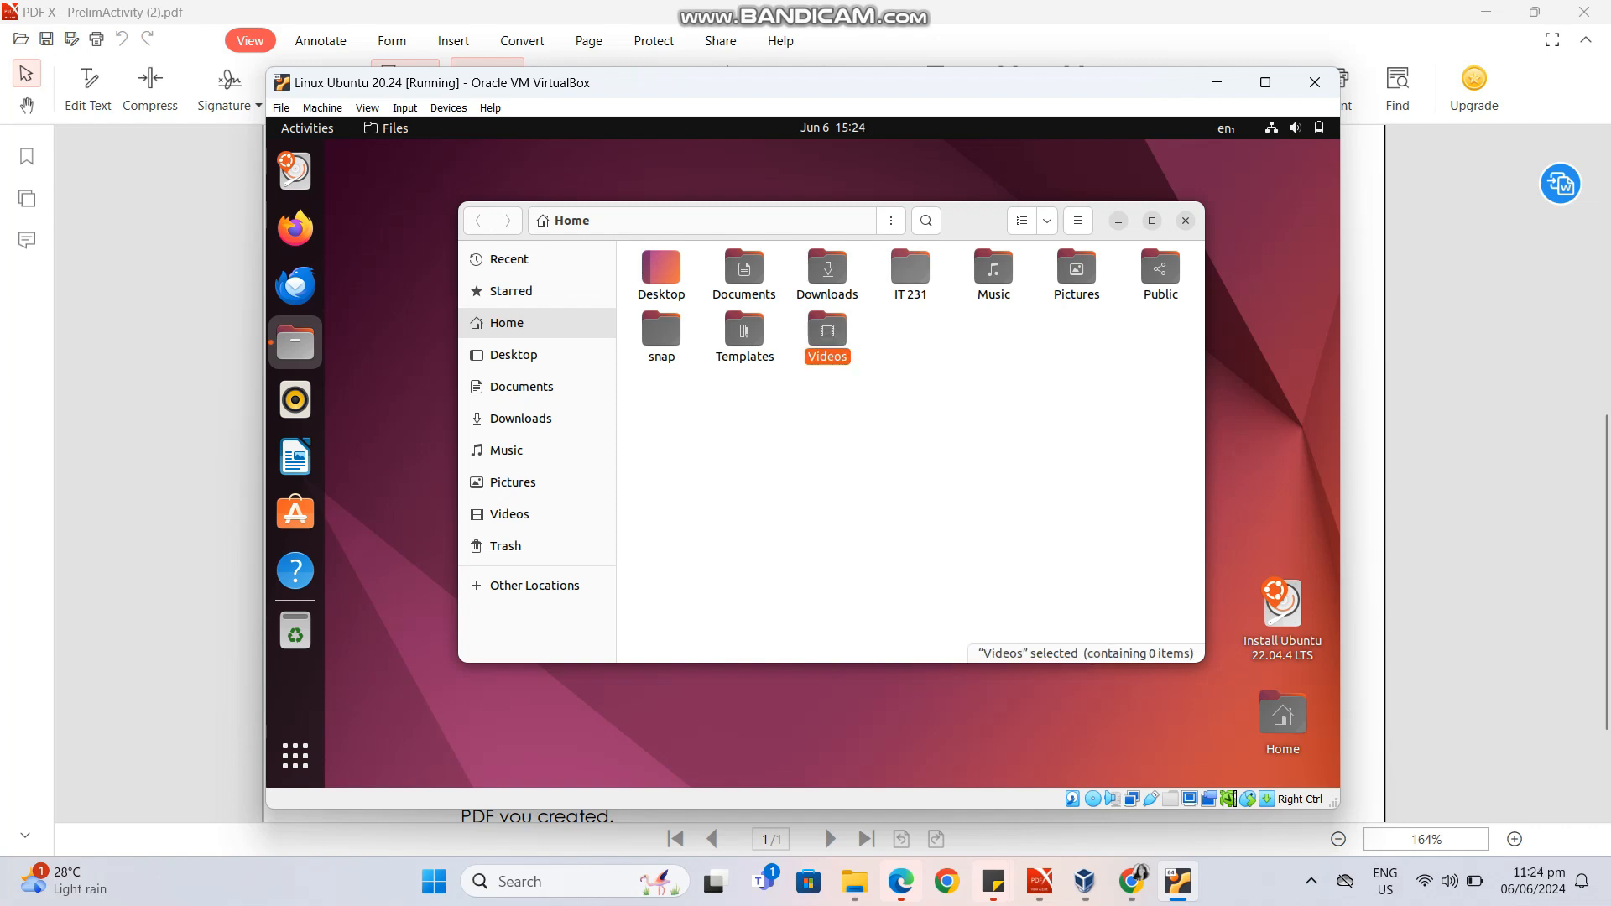
{"action": "double_click", "coordinate": [910, 267]}
{"action": "key", "text": "ctrl+v"}
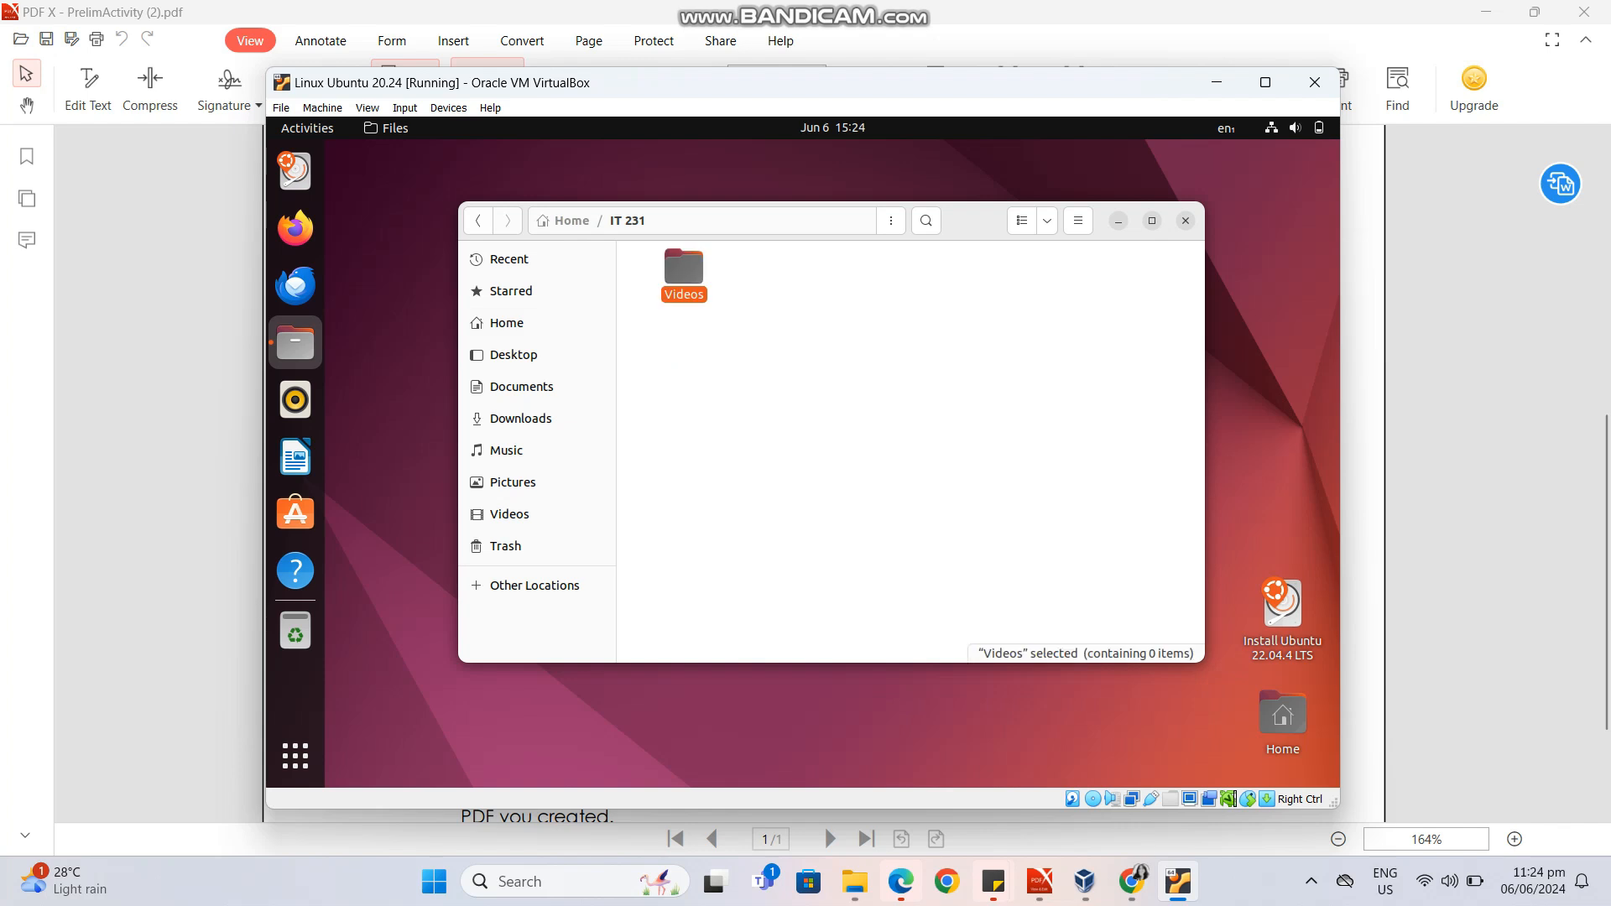
{"action": "left_click", "coordinate": [873, 420]}
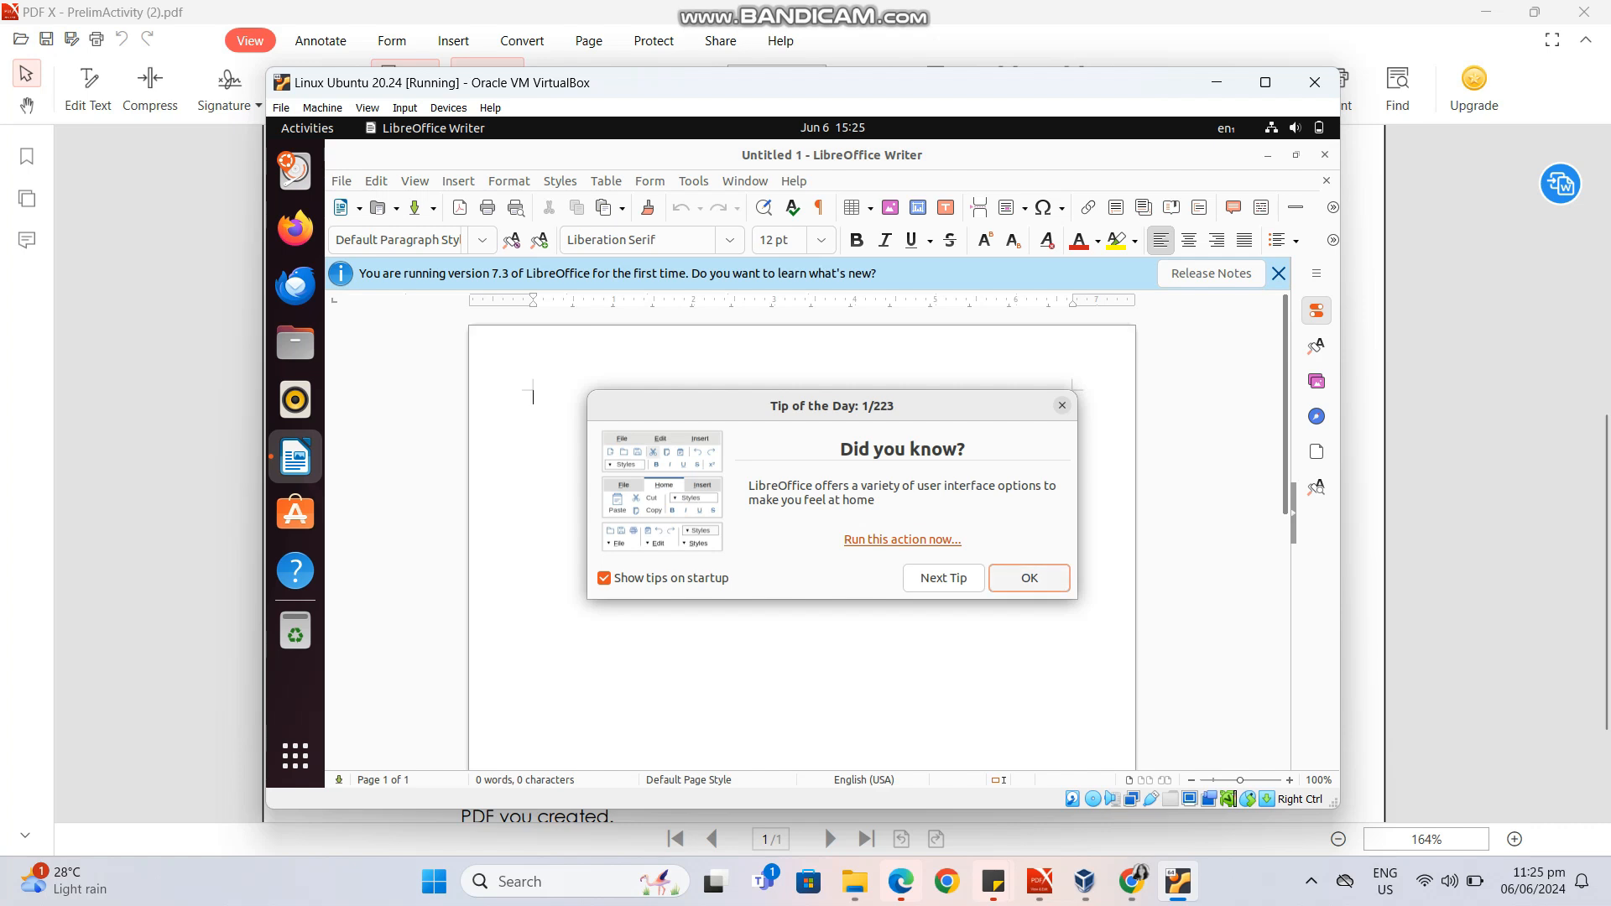
Dismiss the tip of the day in a new LibreOffice Writer document and write the lines "IT 231" and "FEATURES OF LINUX OS".
{"action": "left_click", "coordinate": [1029, 578]}
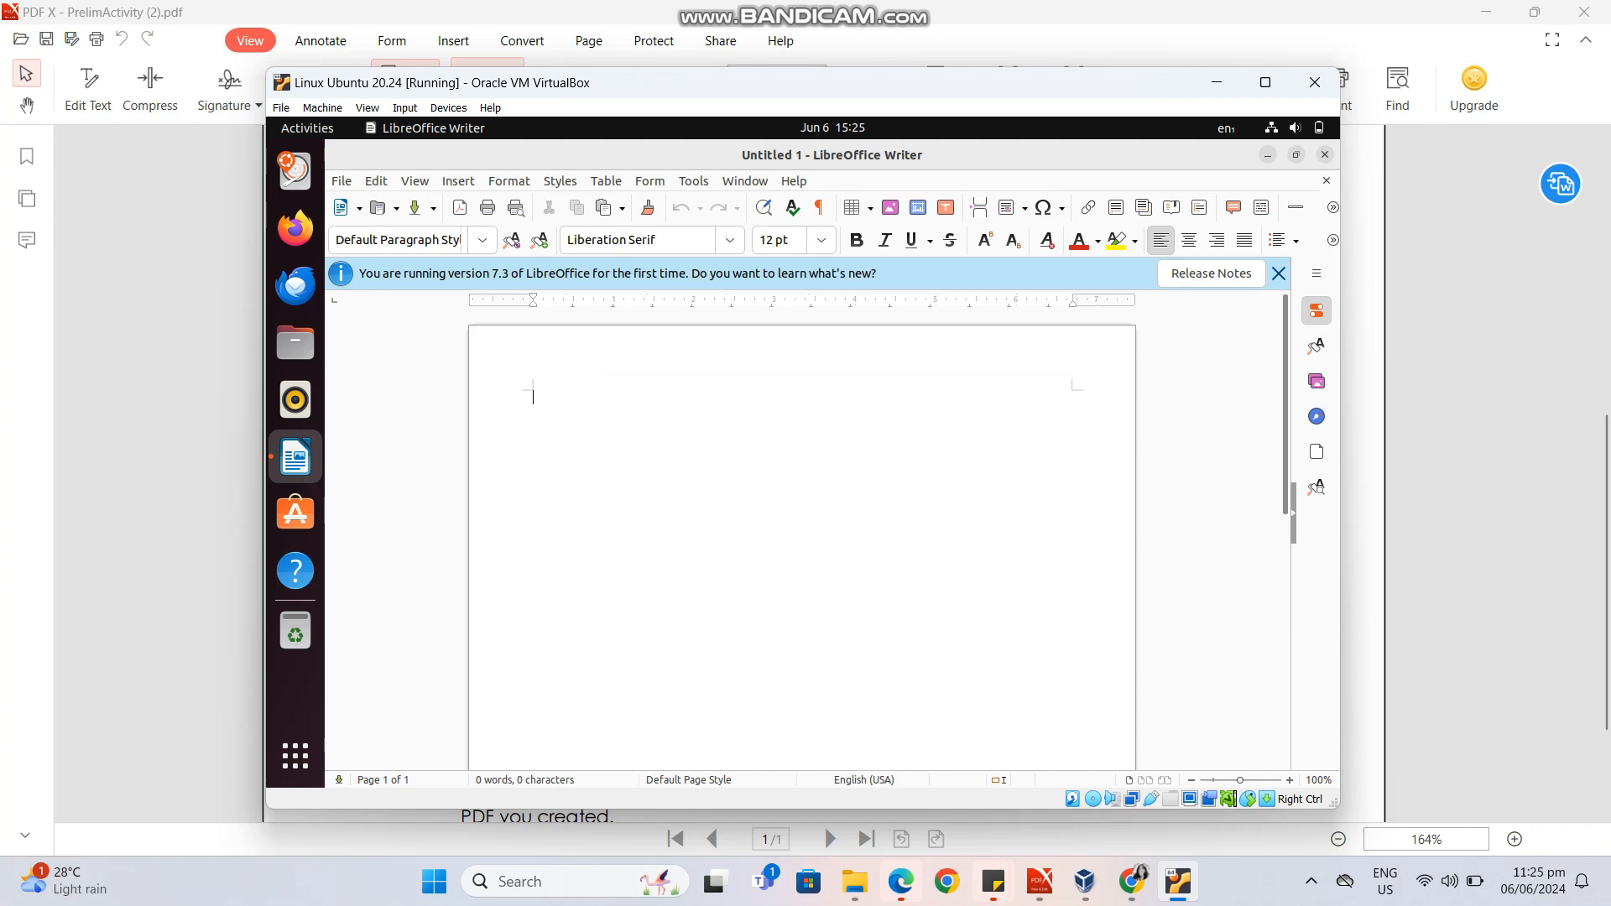
{"action": "type", "text": "IT"}
{"action": "type", "text": " 231 "}
{"action": "type", "text": "FE"}
{"action": "type", "text": "ATUR"}
{"action": "type", "text": "ES"}
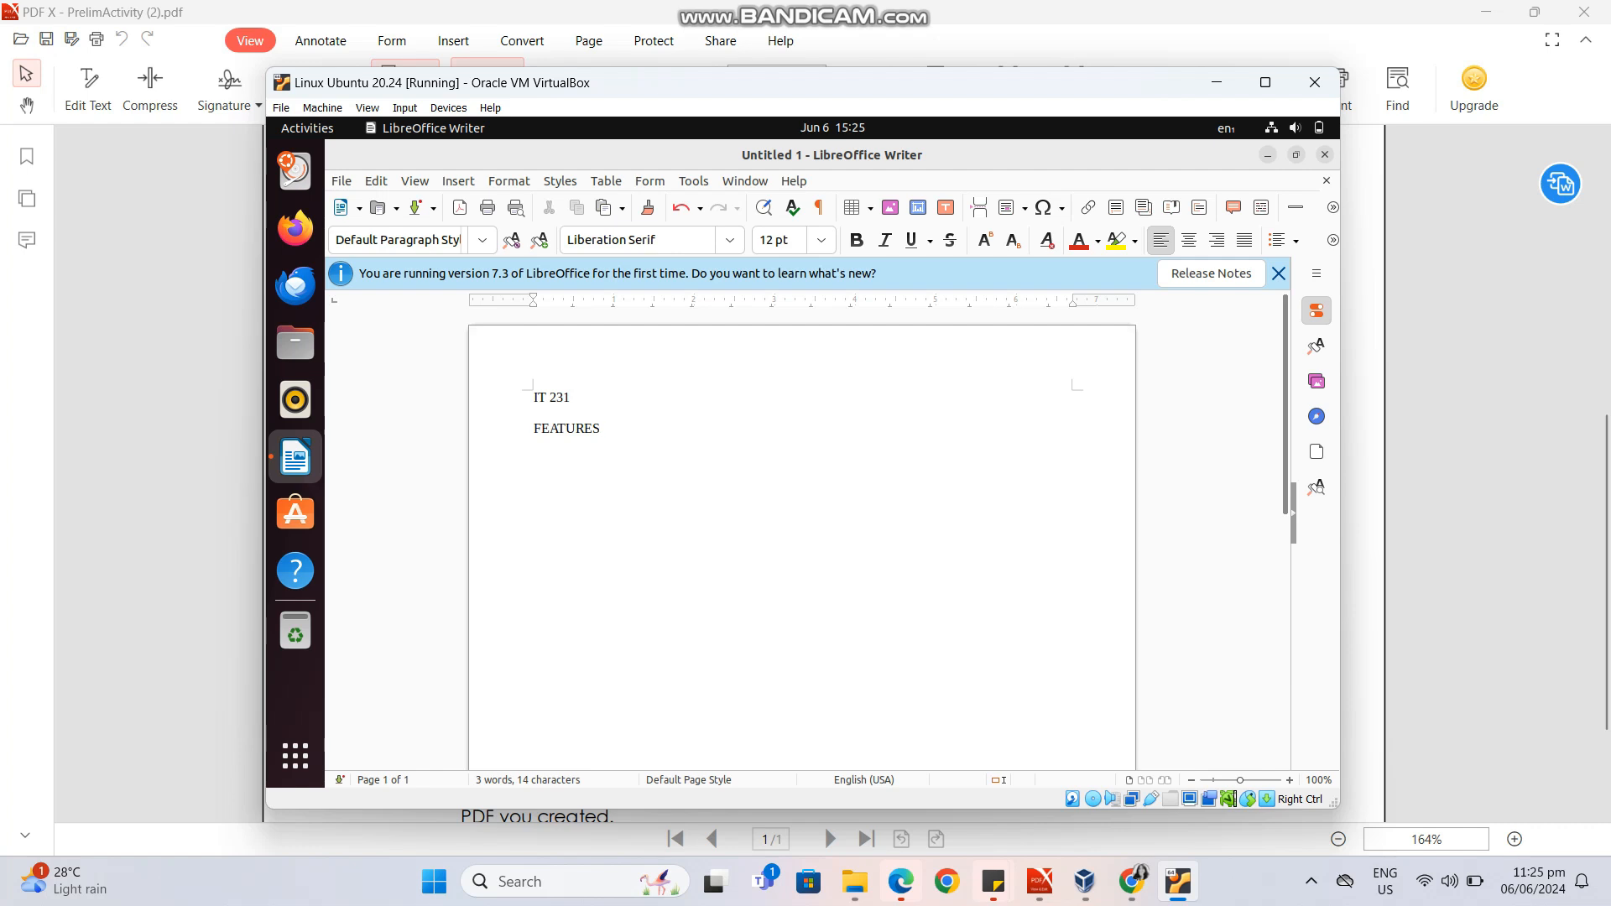
{"action": "type", "text": " OF LINUX OS"}
{"action": "key", "text": "Return"}
Start a bulleted list under the heading with the items "free and open-source", "multi-user" and "secure".
{"action": "left_click", "coordinate": [1277, 240]}
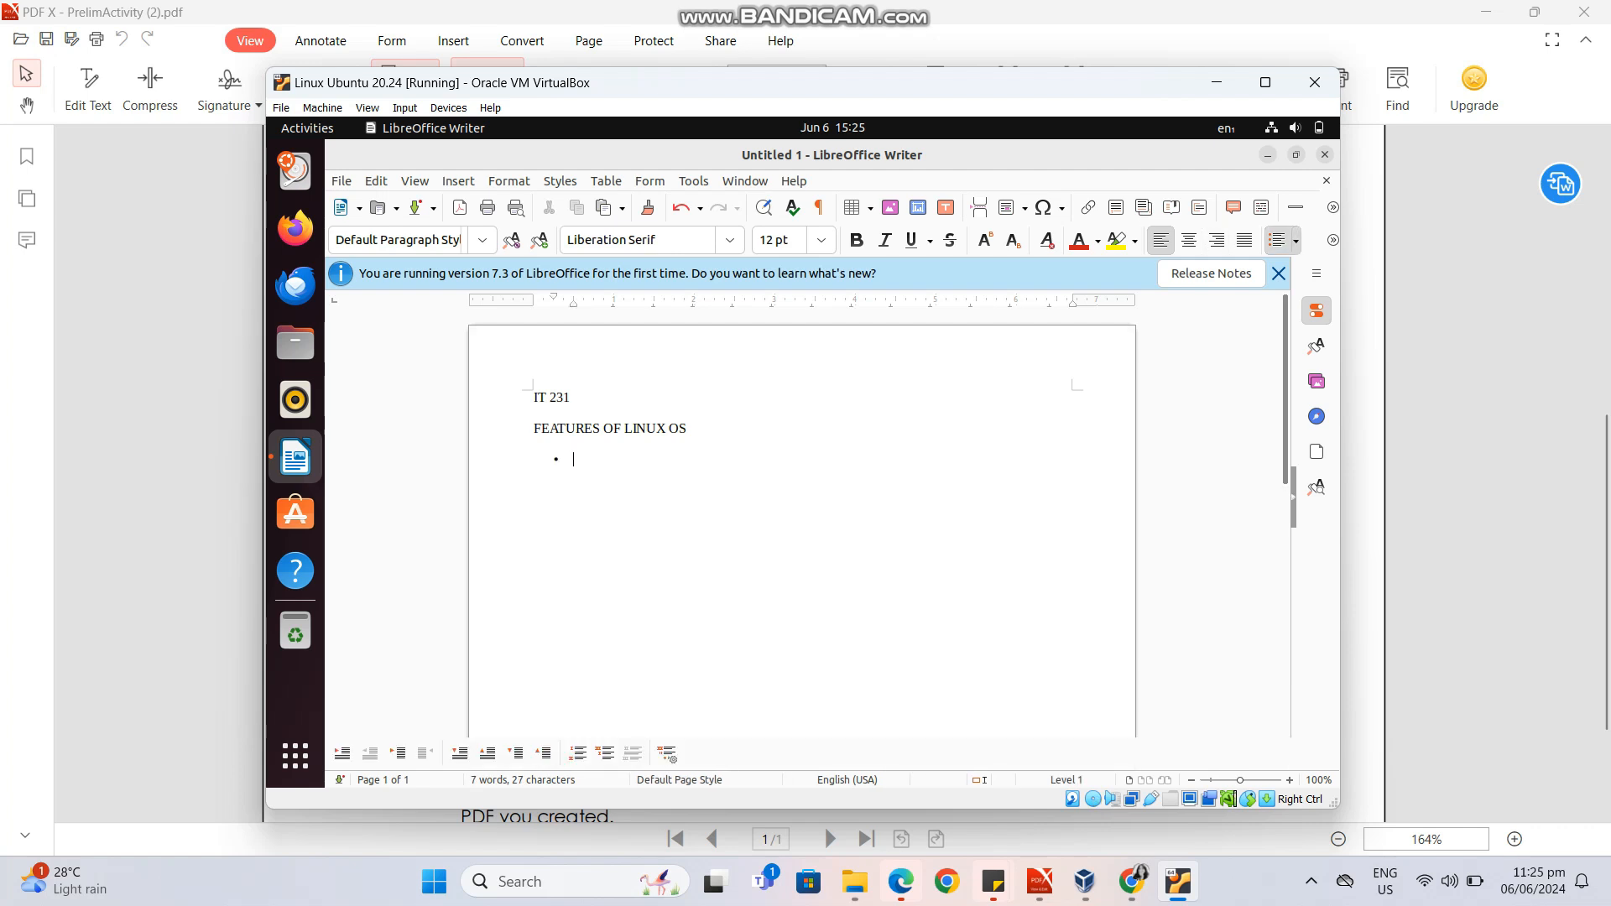
{"action": "type", "text": "free and open-source"}
{"action": "key", "text": "Return"}
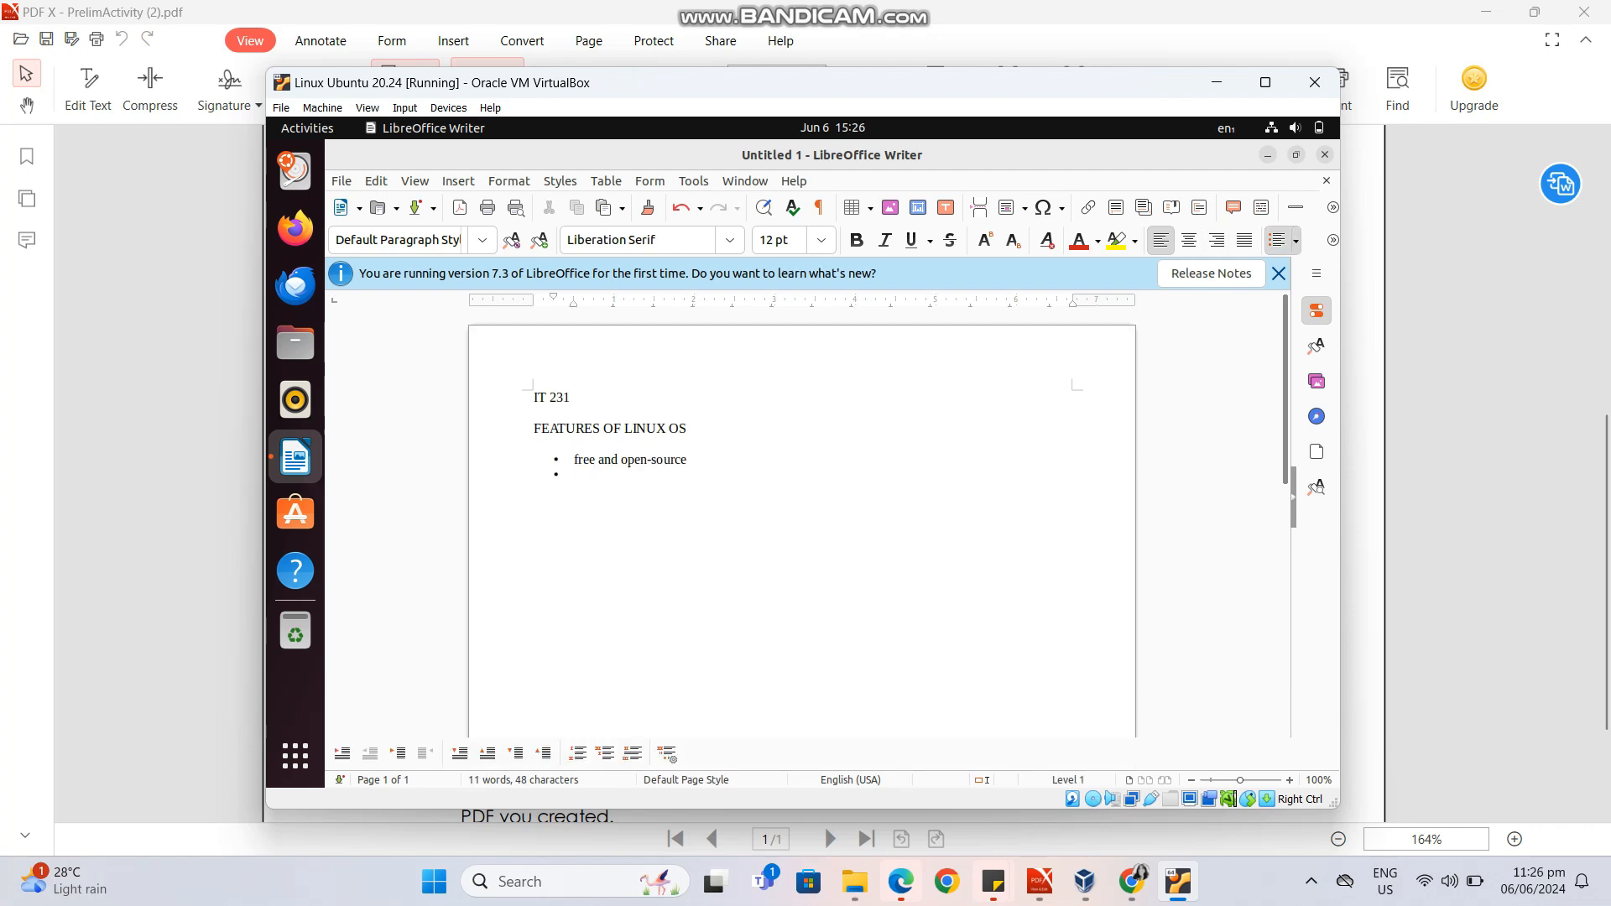
{"action": "type", "text": "m"}
{"action": "type", "text": "ulti"}
{"action": "type", "text": "-"}
{"action": "type", "text": "user"}
{"action": "type", "text": "ssec"}
{"action": "type", "text": "ure"}
{"action": "key", "text": "BackSpace"}
{"action": "key", "text": "BackSpace"}
{"action": "key", "text": "BackSpace"}
{"action": "key", "text": "BackSpace"}
{"action": "key", "text": "BackSpace"}
{"action": "key", "text": "BackSpace"}
{"action": "type", "text": "ecure"}
Add the bullet items "Portable", "flexible" and "customization" to the list of Linux features.
{"action": "type", "text": "Por"}
{"action": "type", "text": "table"}
{"action": "type", "text": "l"}
{"action": "type", "text": "e"}
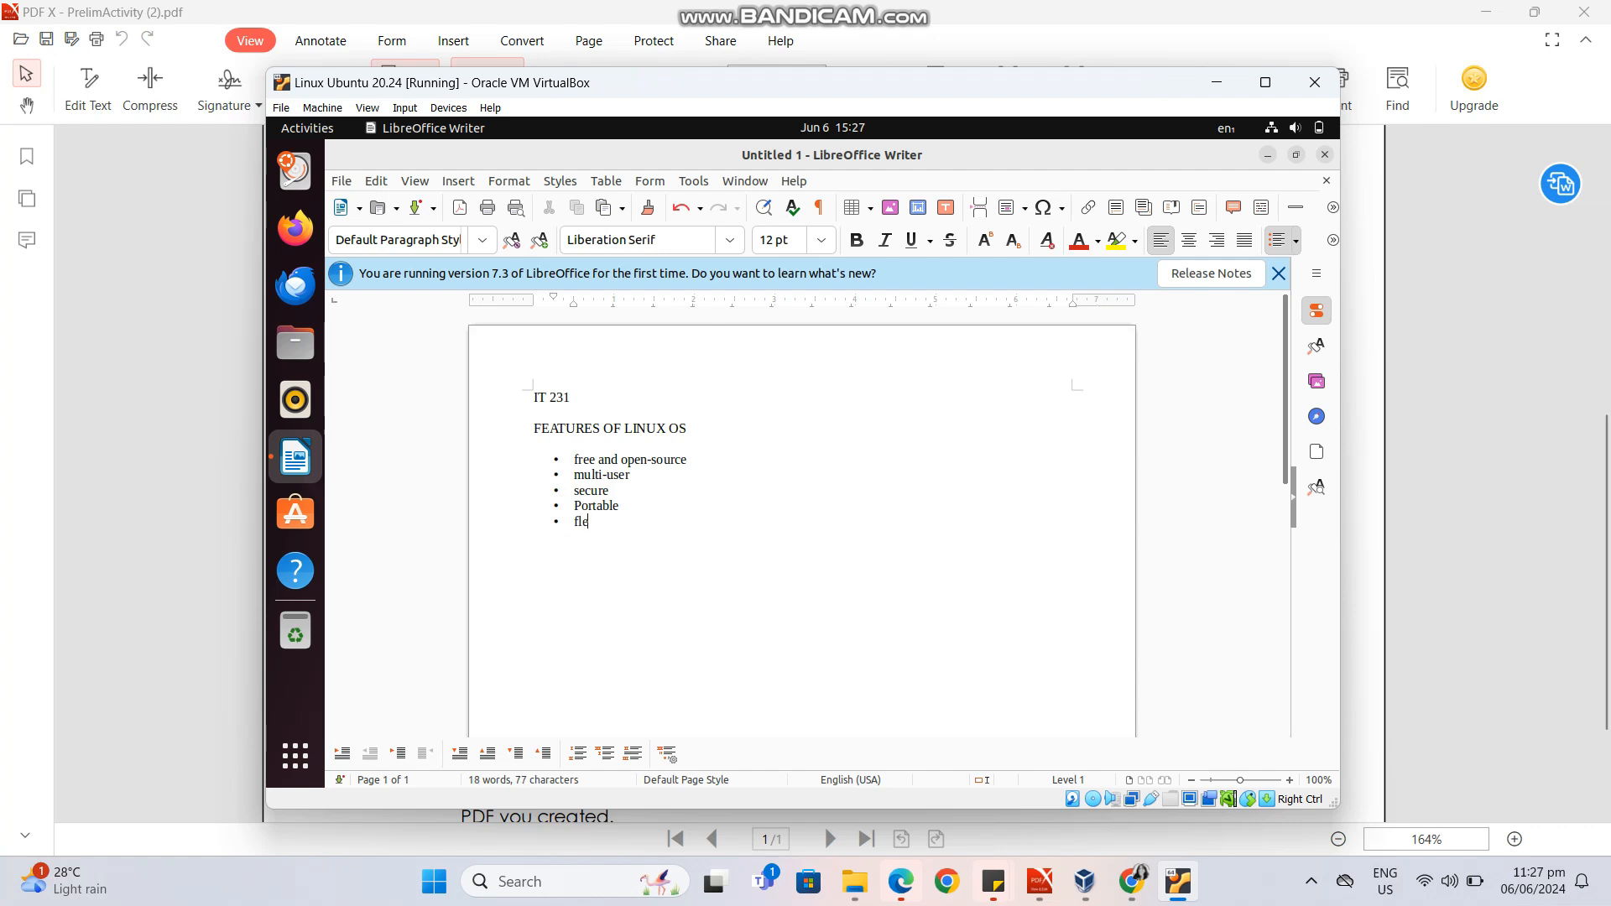
{"action": "type", "text": "xibl"}
{"action": "type", "text": "e"}
{"action": "type", "text": "c"}
{"action": "type", "text": "u"}
{"action": "type", "text": "zto"}
{"action": "type", "text": "mi"}
{"action": "type", "text": "za"}
{"action": "type", "text": "tion"}
{"action": "key", "text": "Left"}
{"action": "key", "text": "Left"}
{"action": "key", "text": "Left"}
{"action": "key", "text": "Left"}
{"action": "key", "text": "Left"}
{"action": "key", "text": "BackSpace"}
{"action": "type", "text": "s"}
Save the document as Untitled 1 in ODF Text Document format in the IT 231 folder under Home.
{"action": "left_click", "coordinate": [341, 181]}
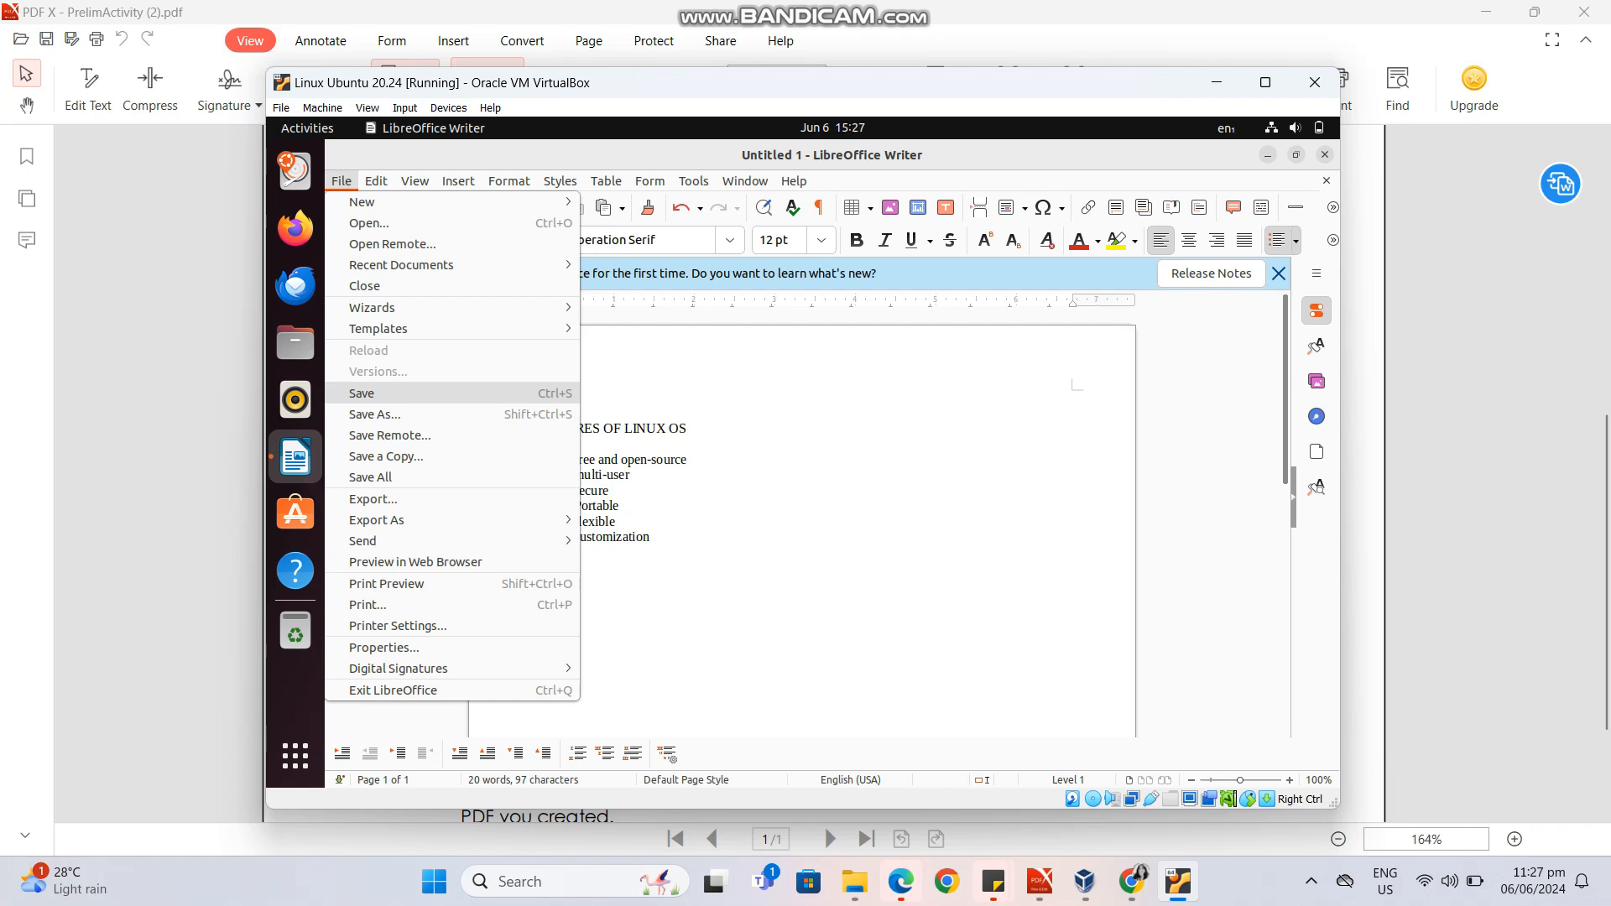
{"action": "left_click", "coordinate": [363, 394]}
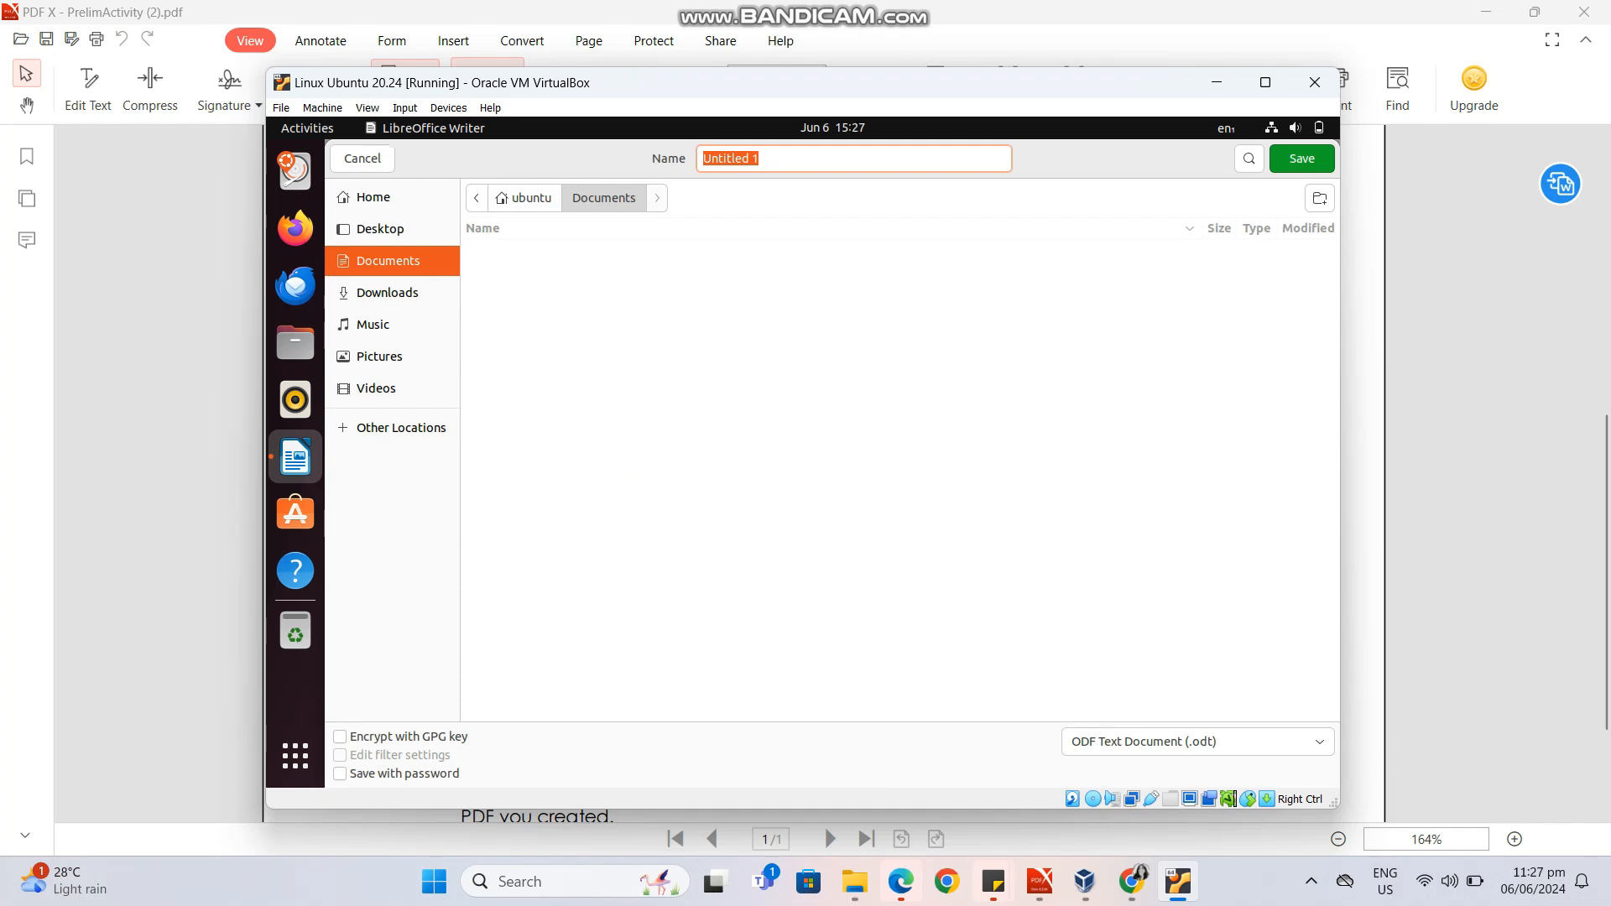
{"action": "left_click", "coordinate": [388, 292]}
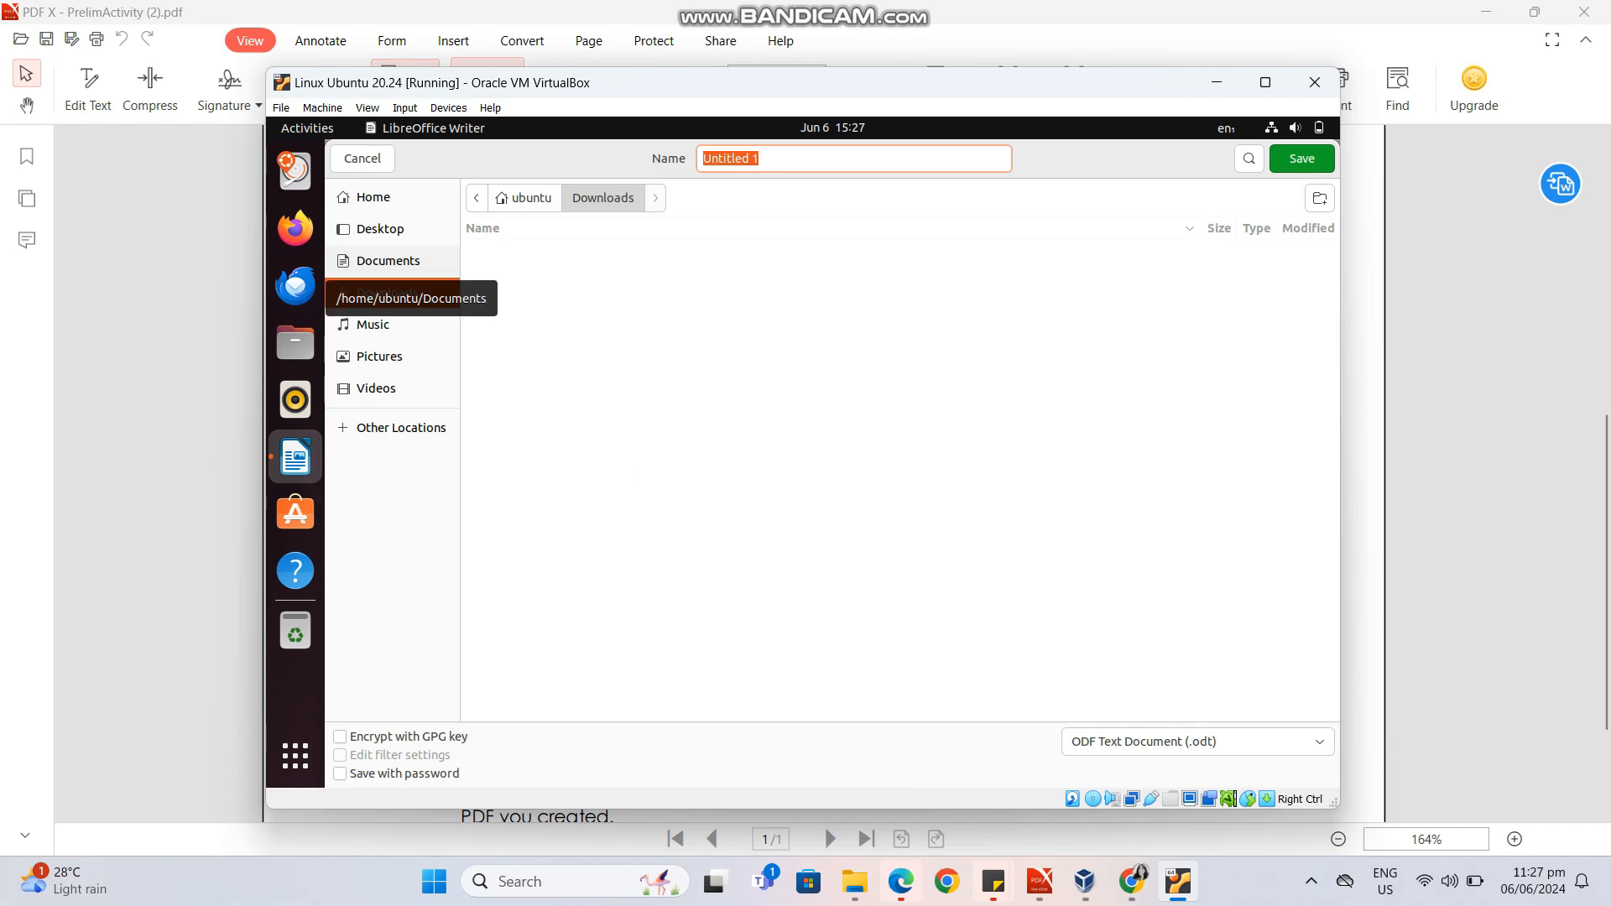
{"action": "left_click", "coordinate": [388, 261]}
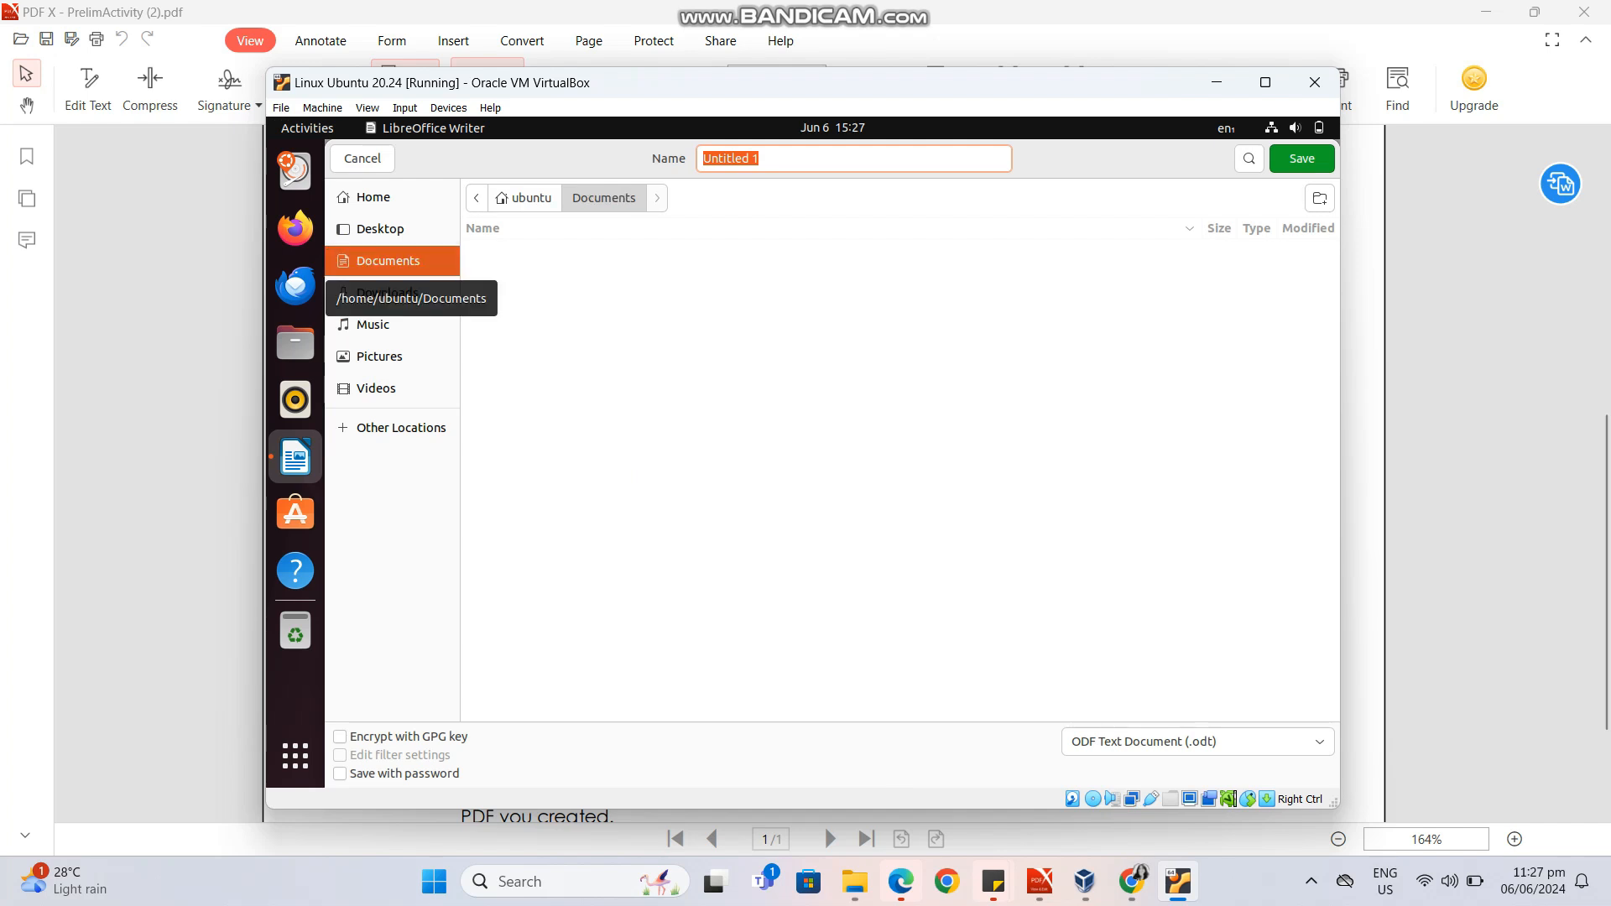
{"action": "left_click", "coordinate": [374, 197]}
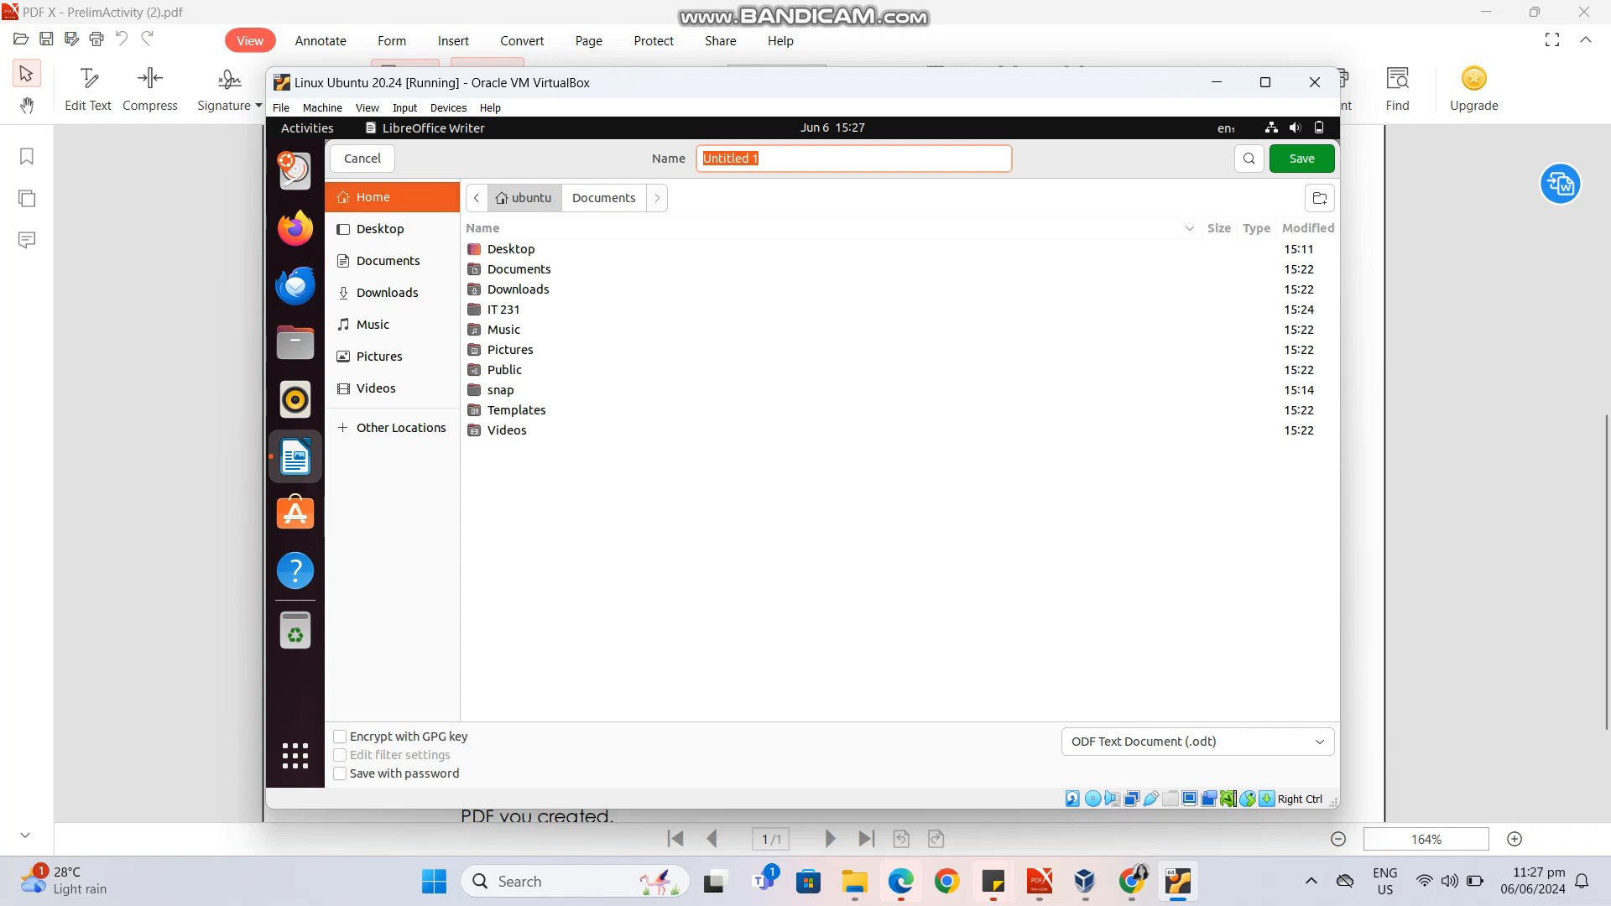
{"action": "double_click", "coordinate": [504, 310]}
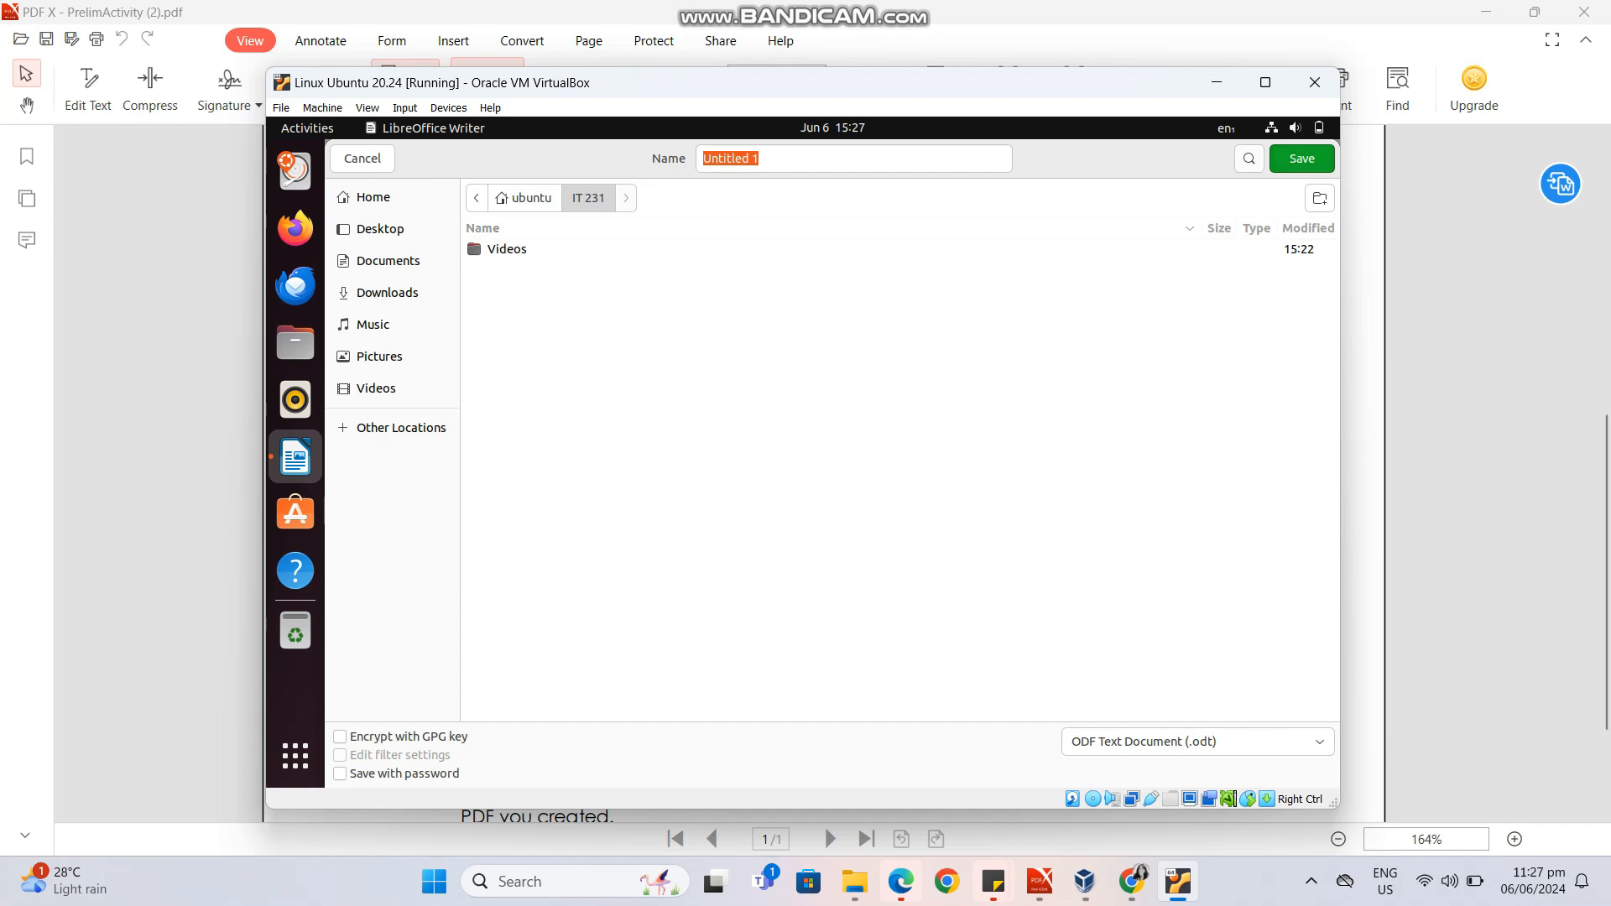
{"action": "left_click", "coordinate": [1302, 159]}
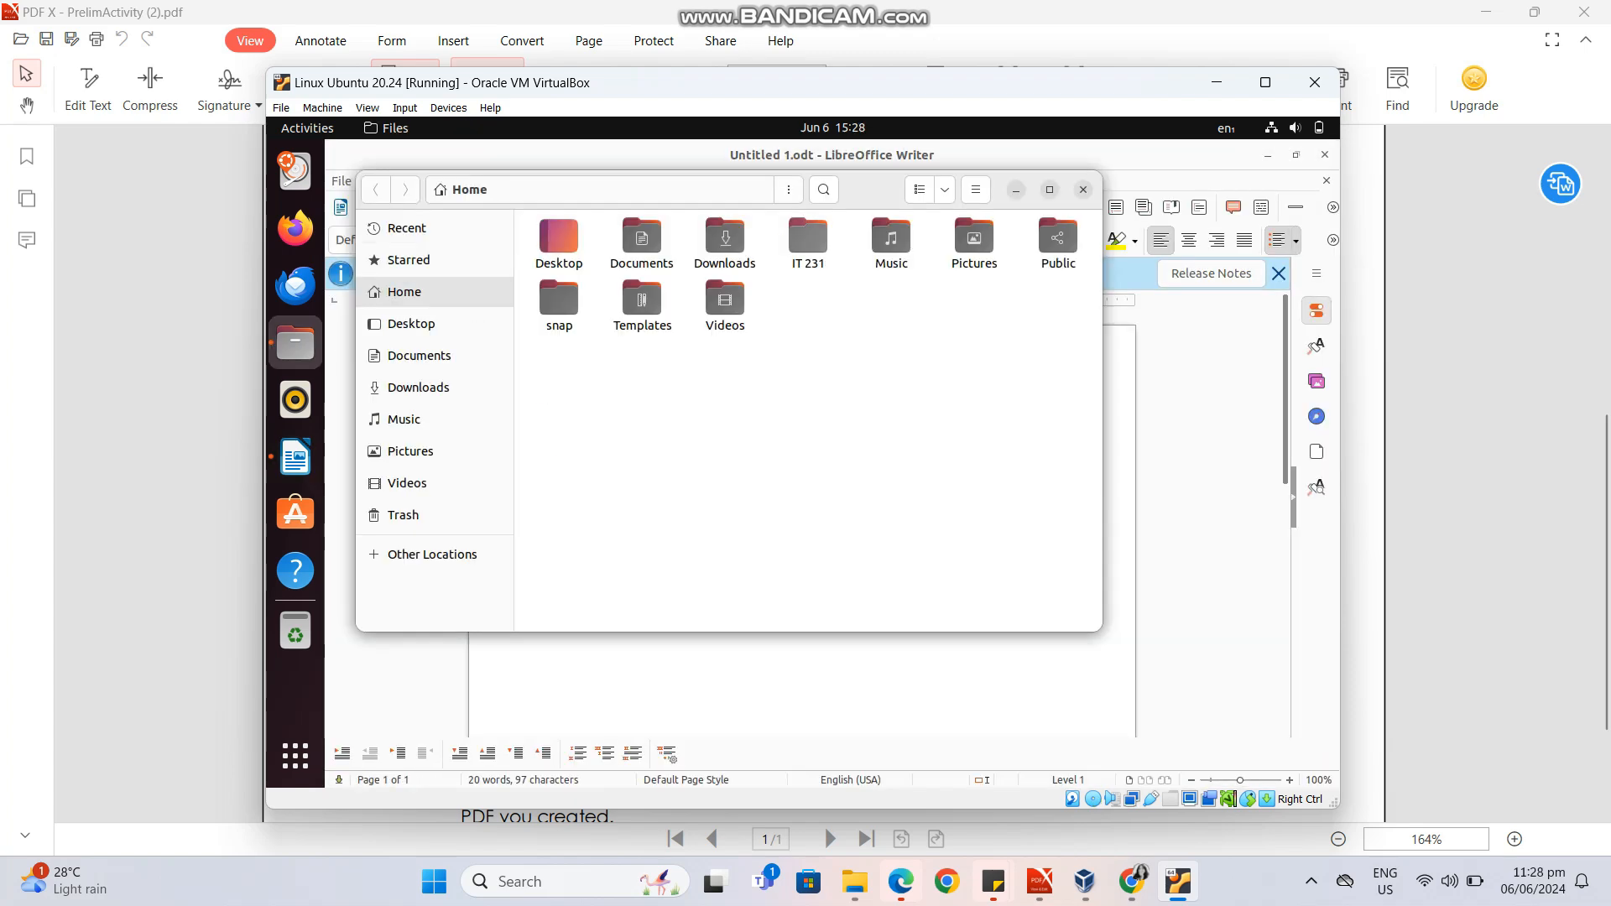
View the contents of the IT 231 folder in Files, and clear both the Files and Writer windows from the desktop.
{"action": "left_click", "coordinate": [809, 238]}
{"action": "double_click", "coordinate": [808, 238]}
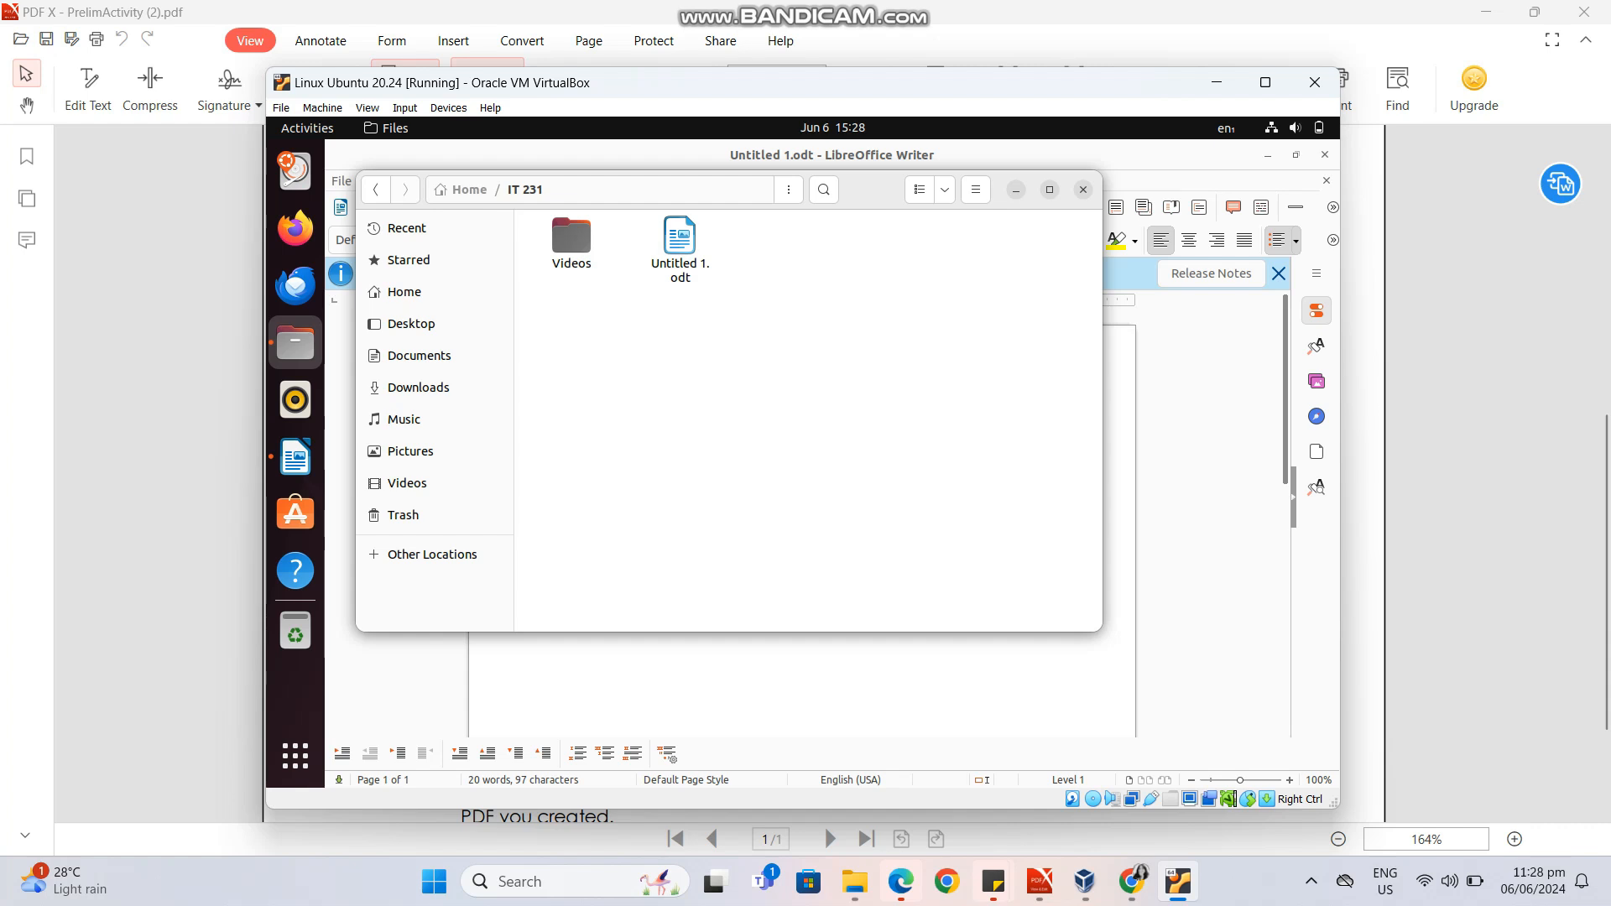
{"action": "left_click", "coordinate": [1016, 190]}
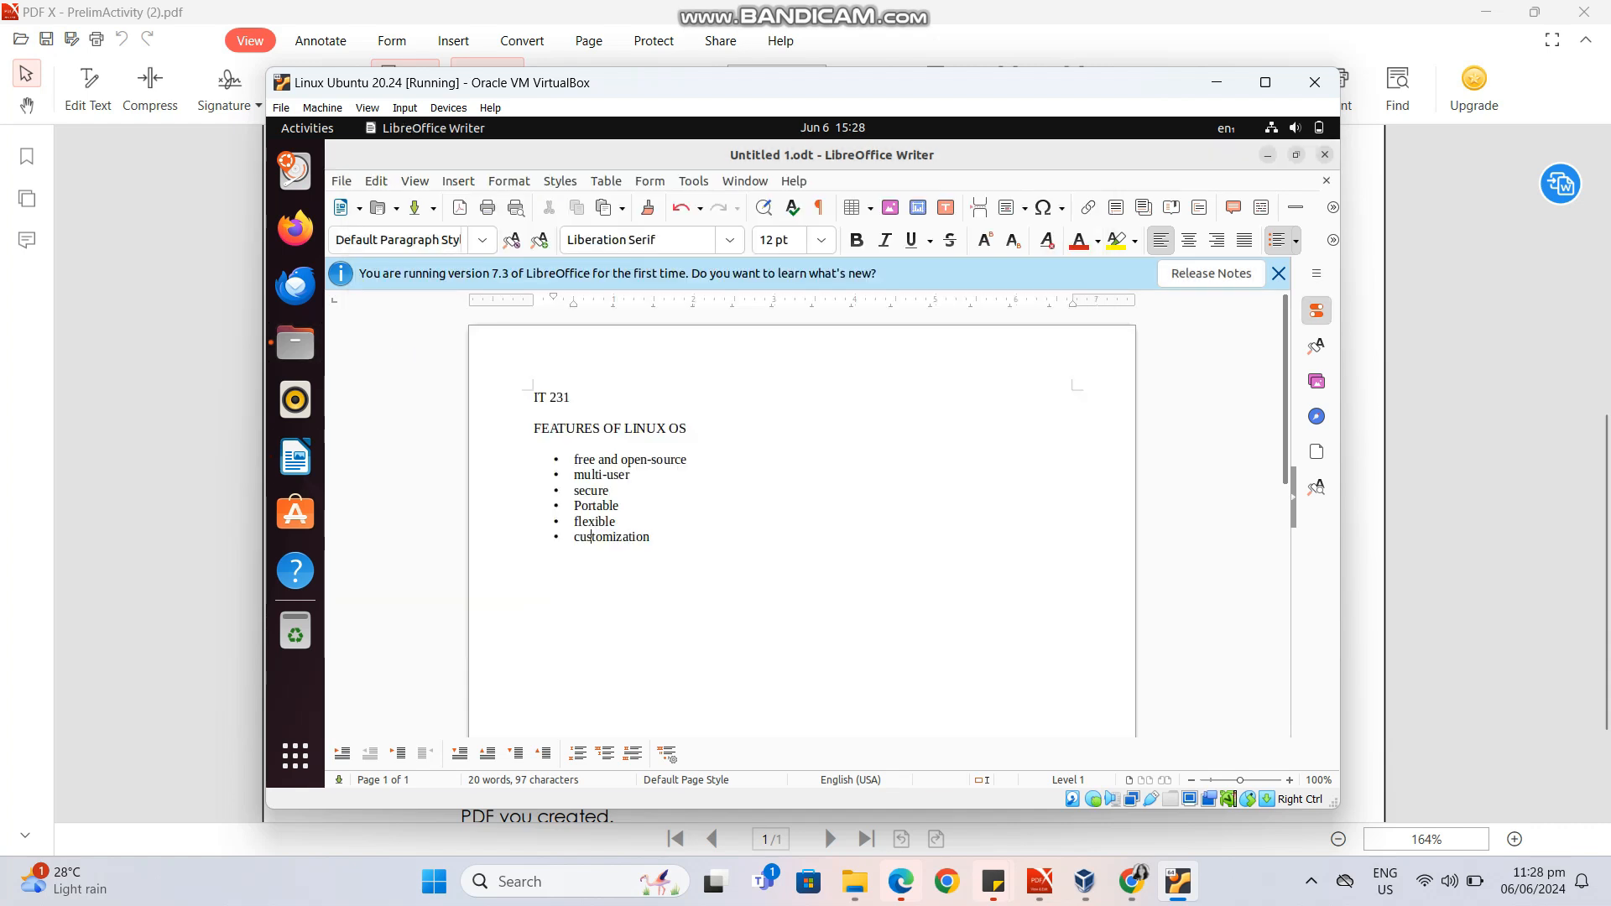
{"action": "left_click", "coordinate": [1325, 155]}
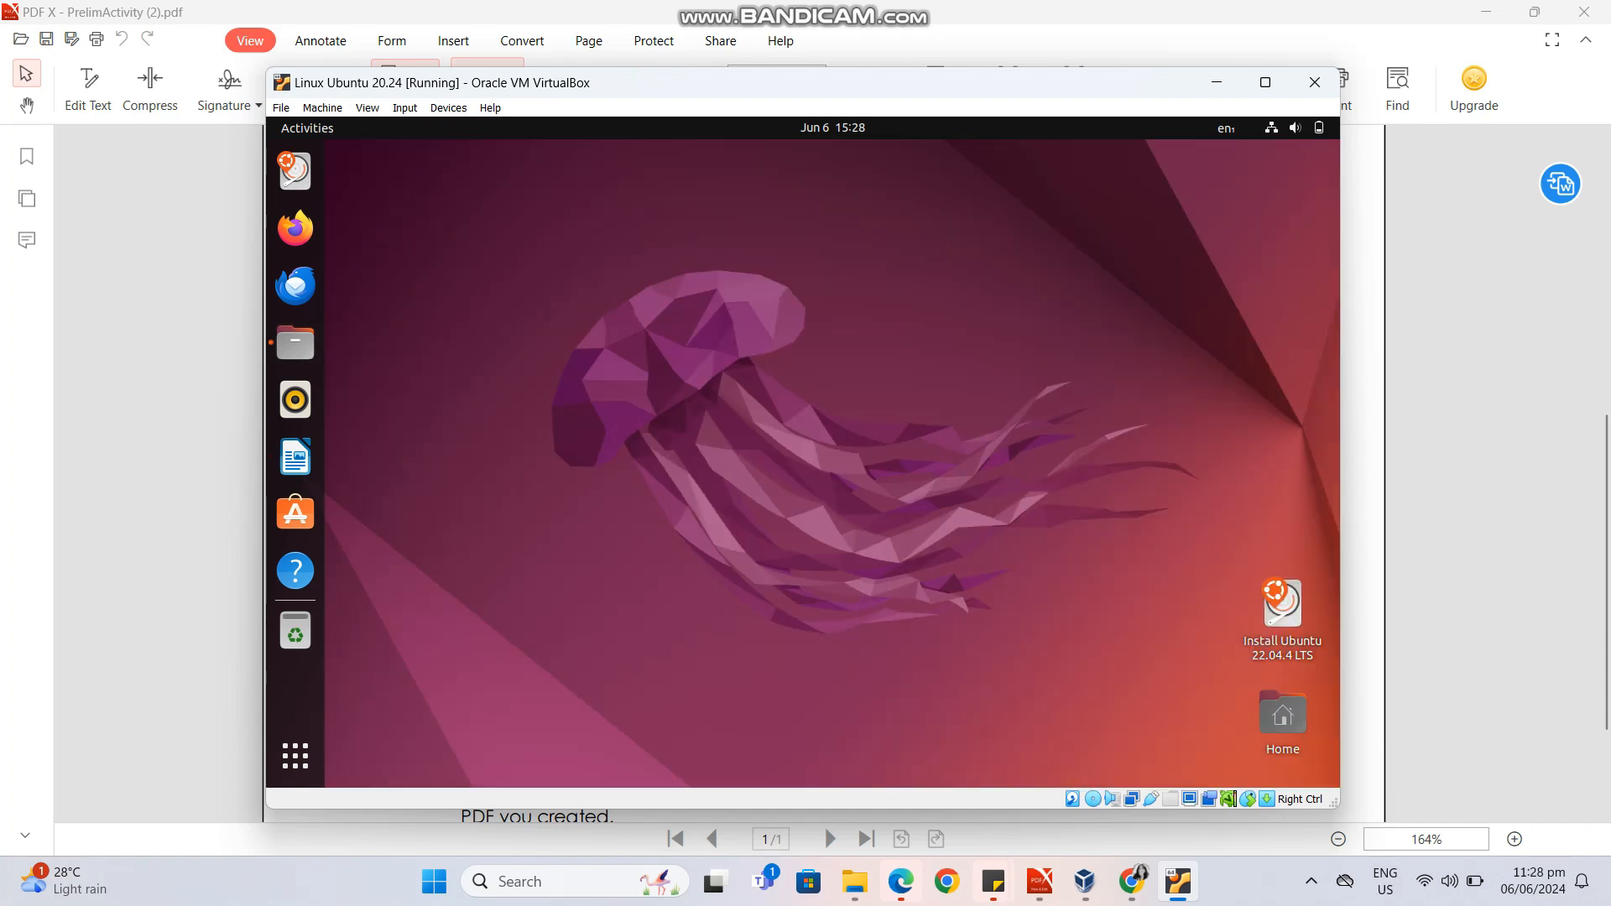